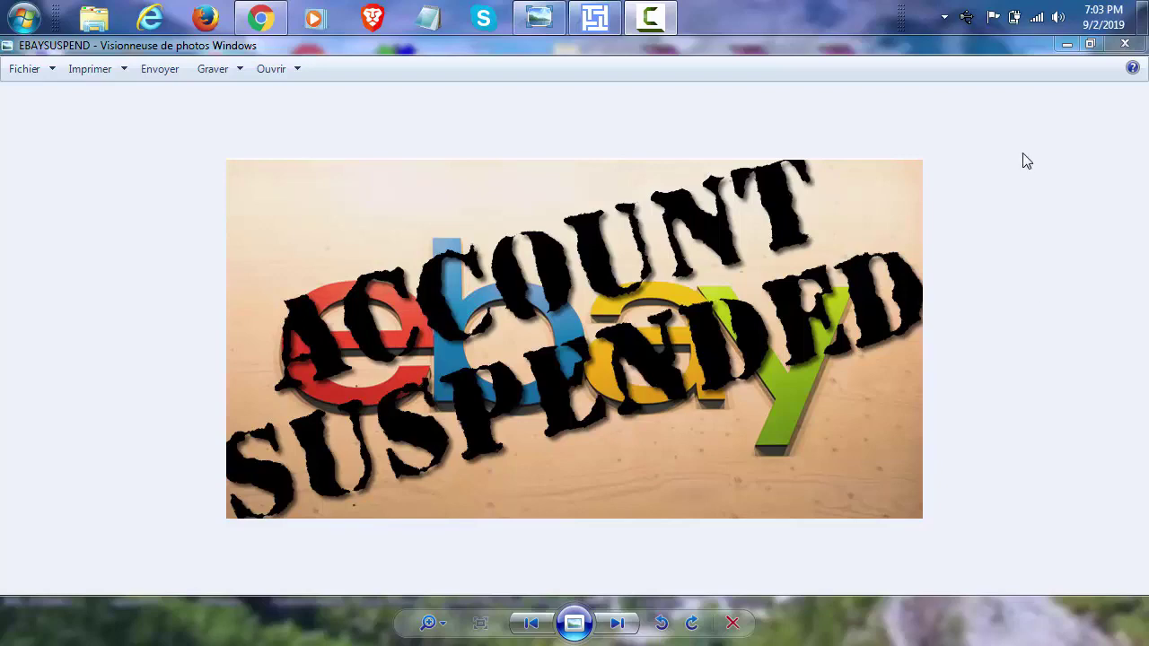
click(1067, 45)
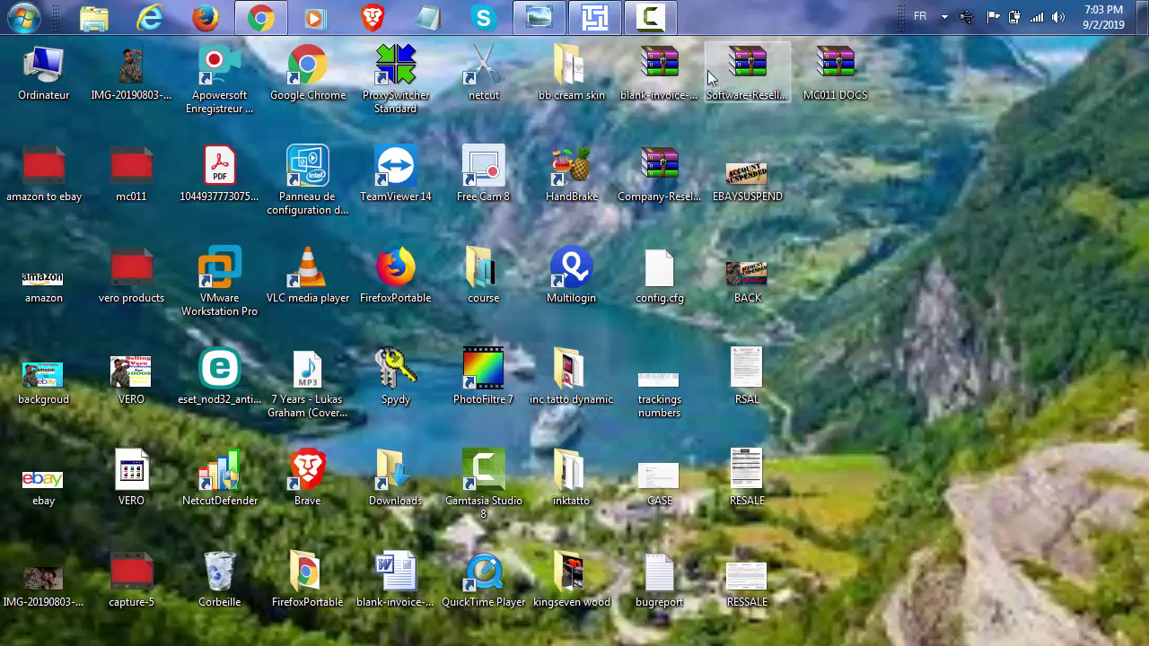
click(544, 16)
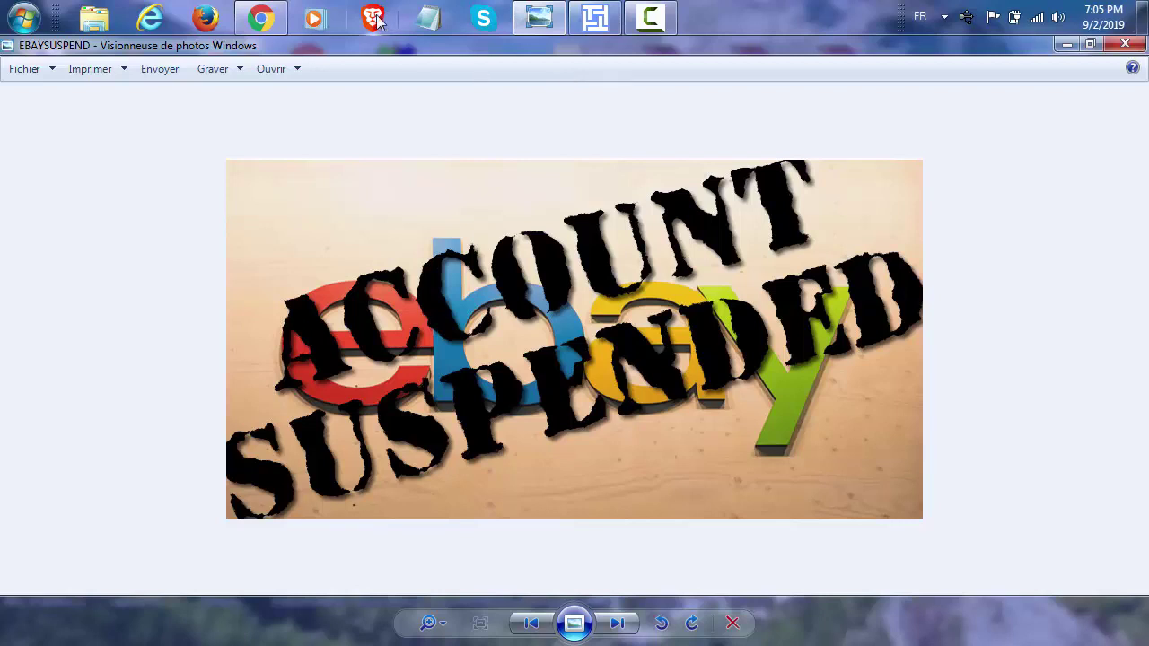
mouse_move(264, 6)
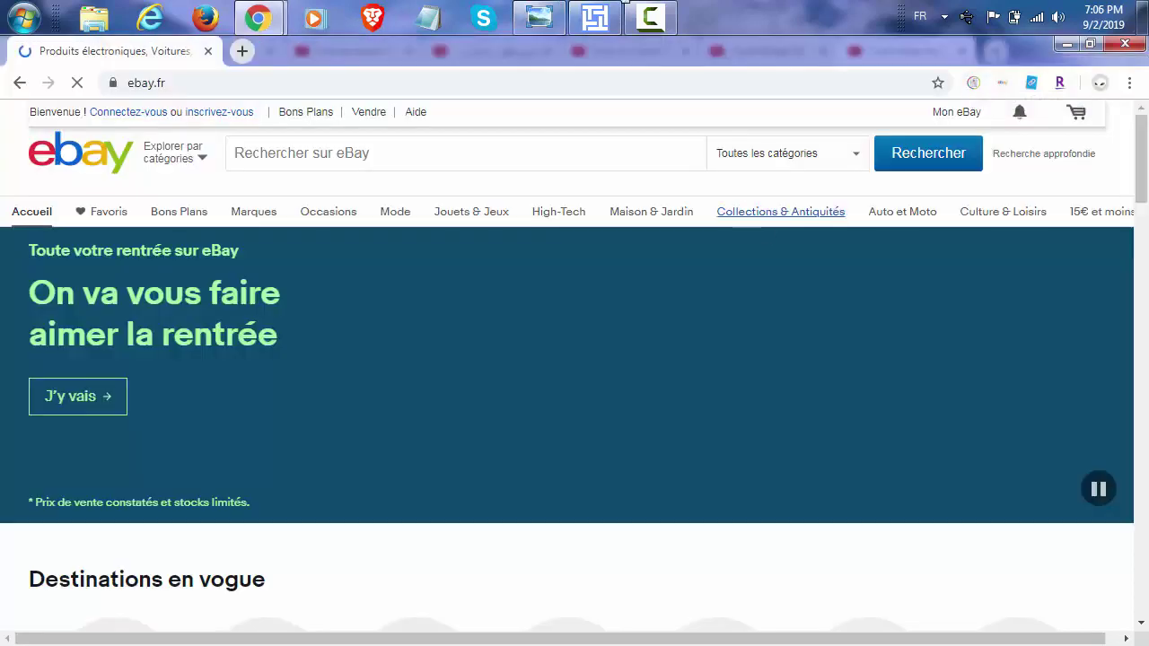
mouse_move(669, 13)
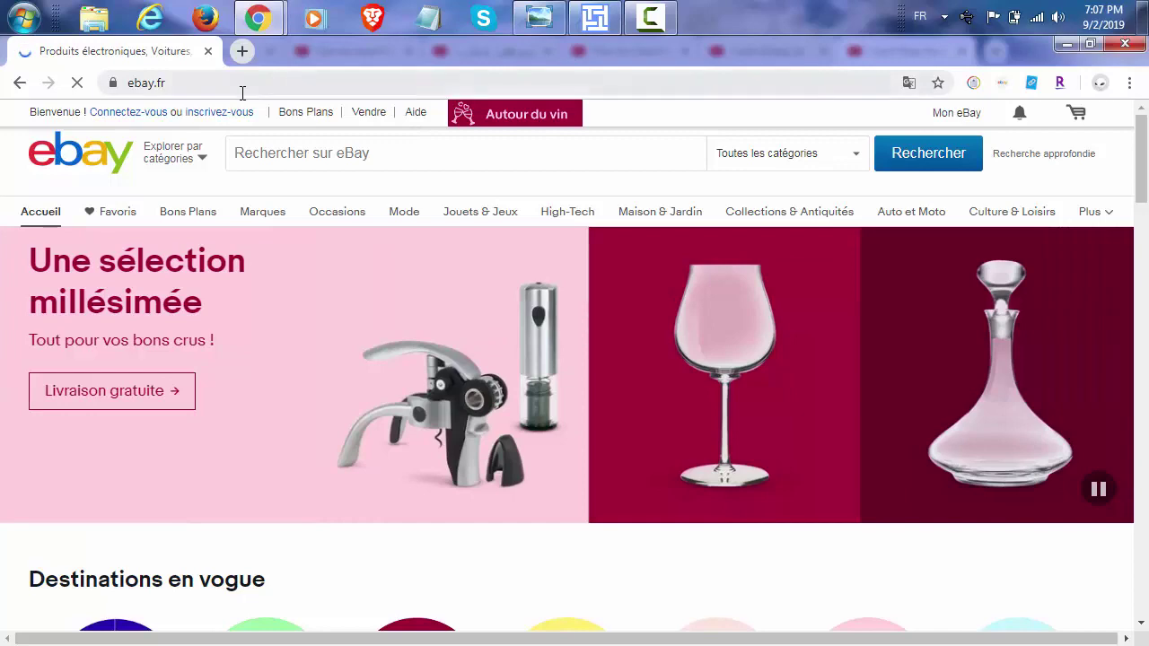
click(176, 82)
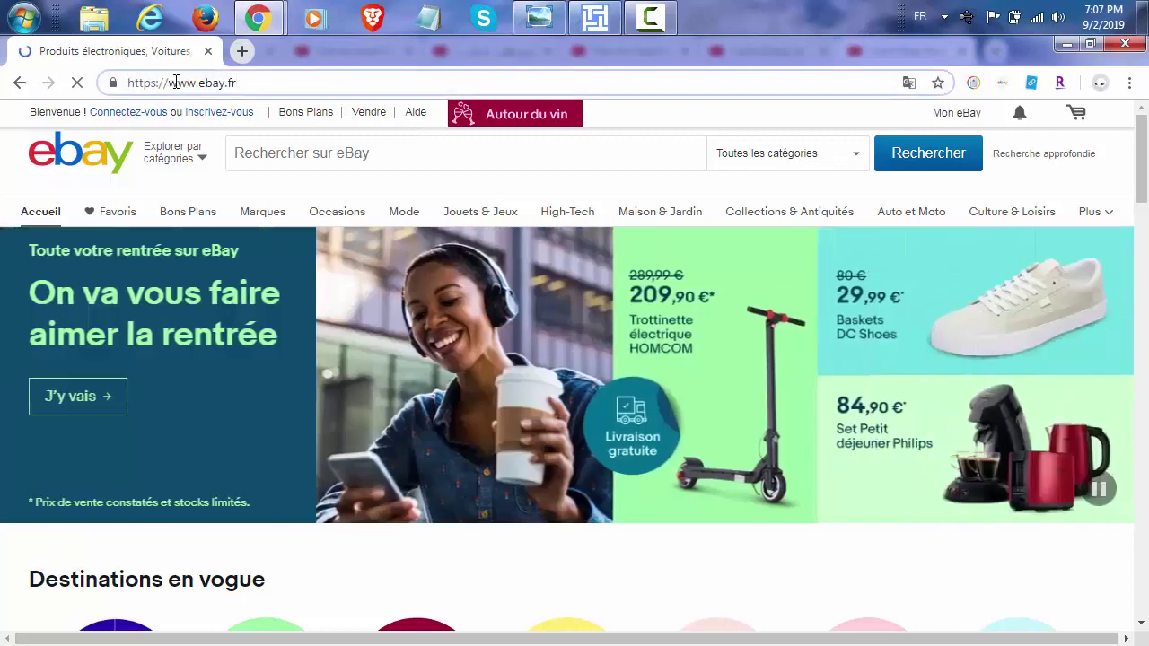
click(238, 84)
click(238, 83)
key(BackSpace)
key(BackSpace)
text(.uk)
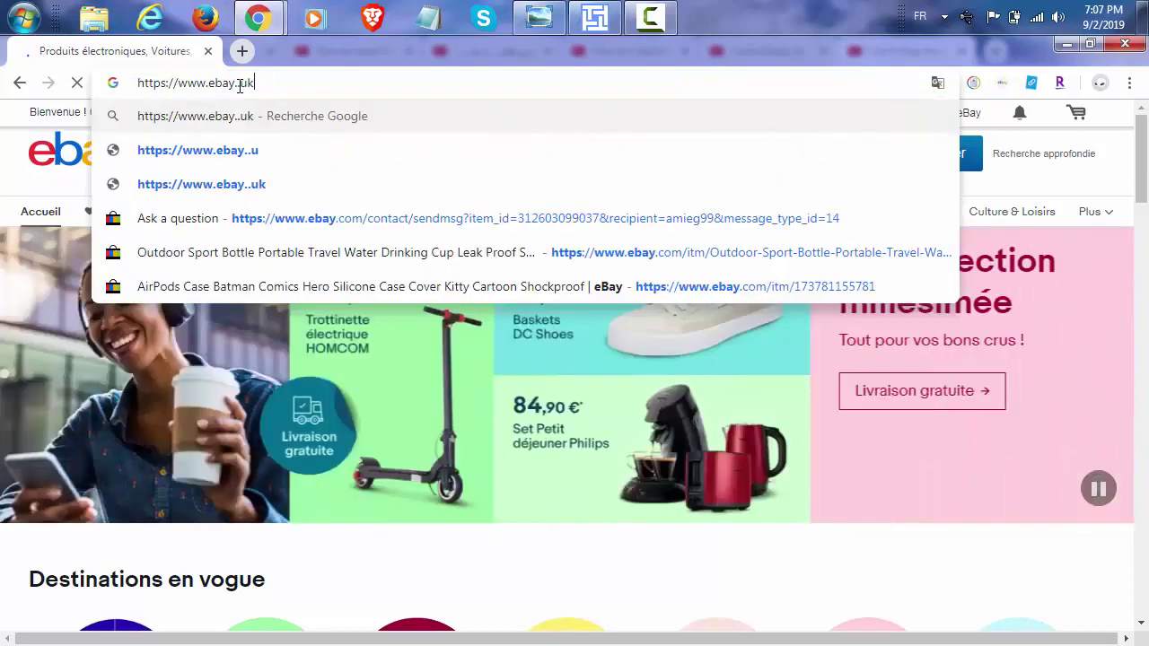
key(BackSpace)
key(BackSpace)
text(.com)
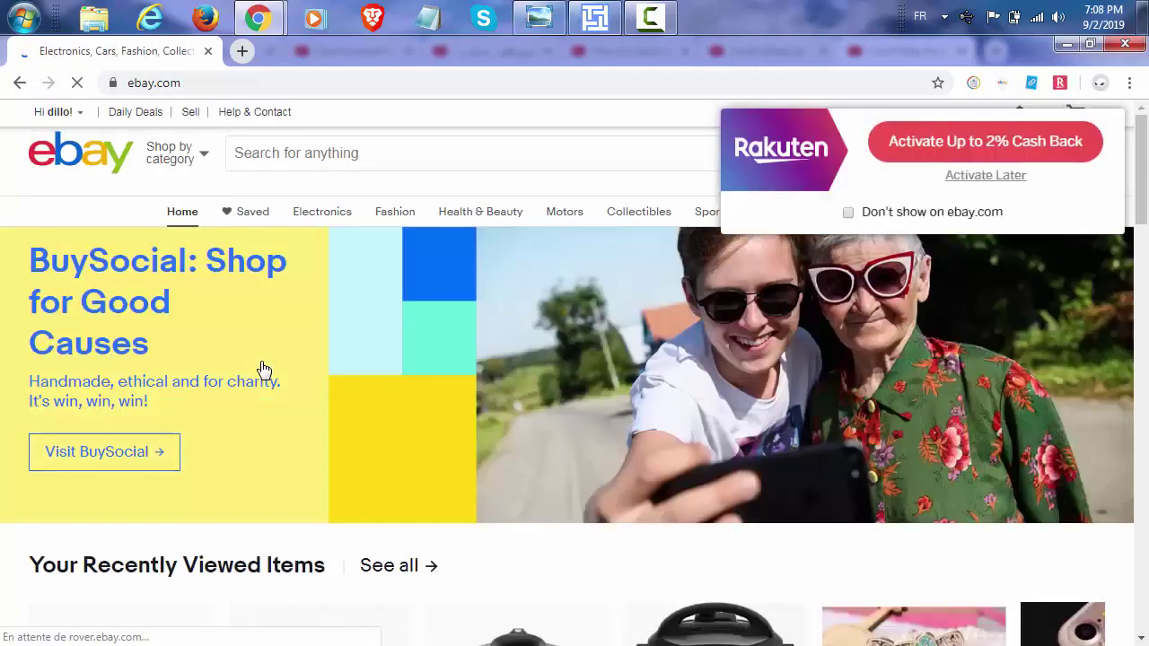
click(209, 86)
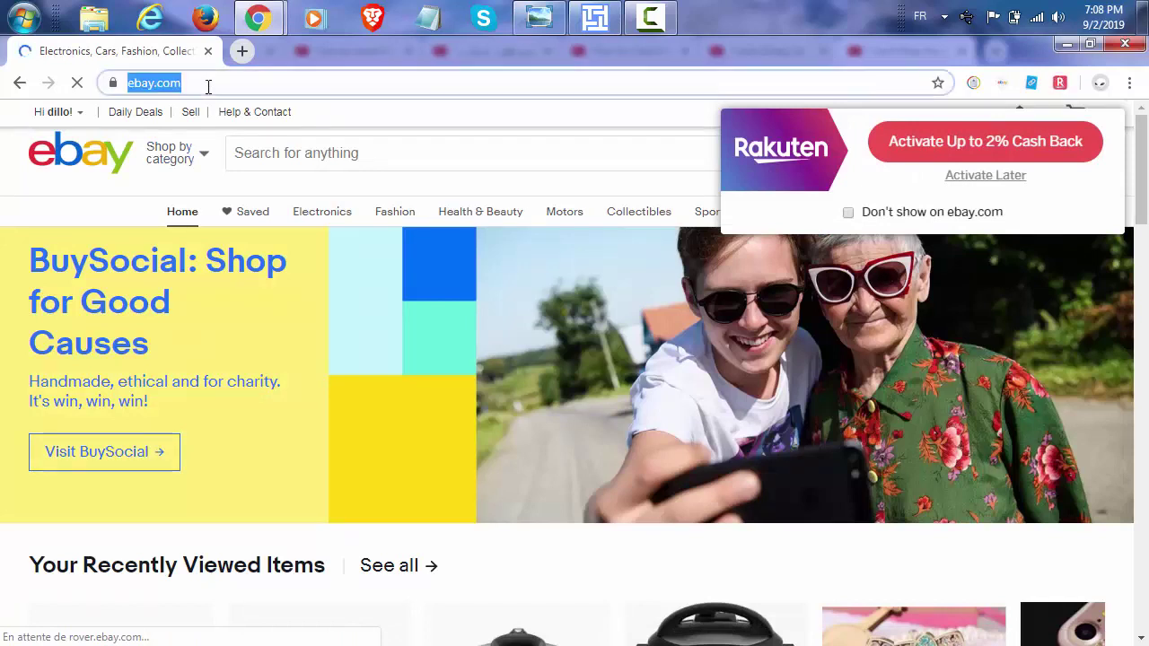
click(209, 86)
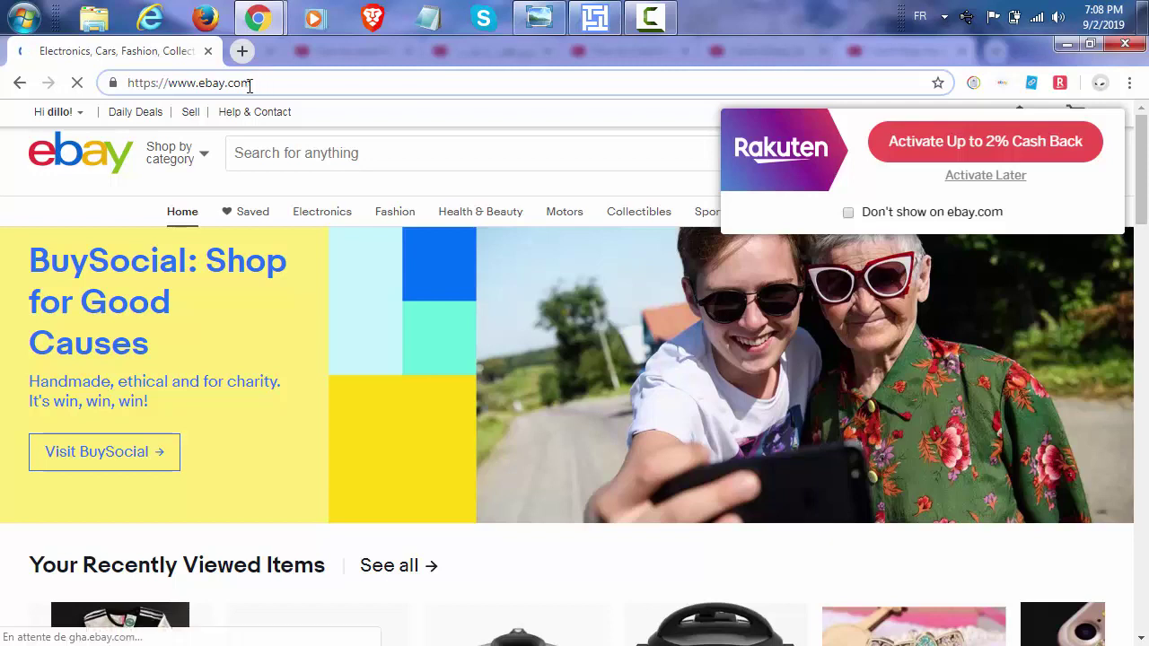
drag(234, 86, 262, 85)
click(261, 85)
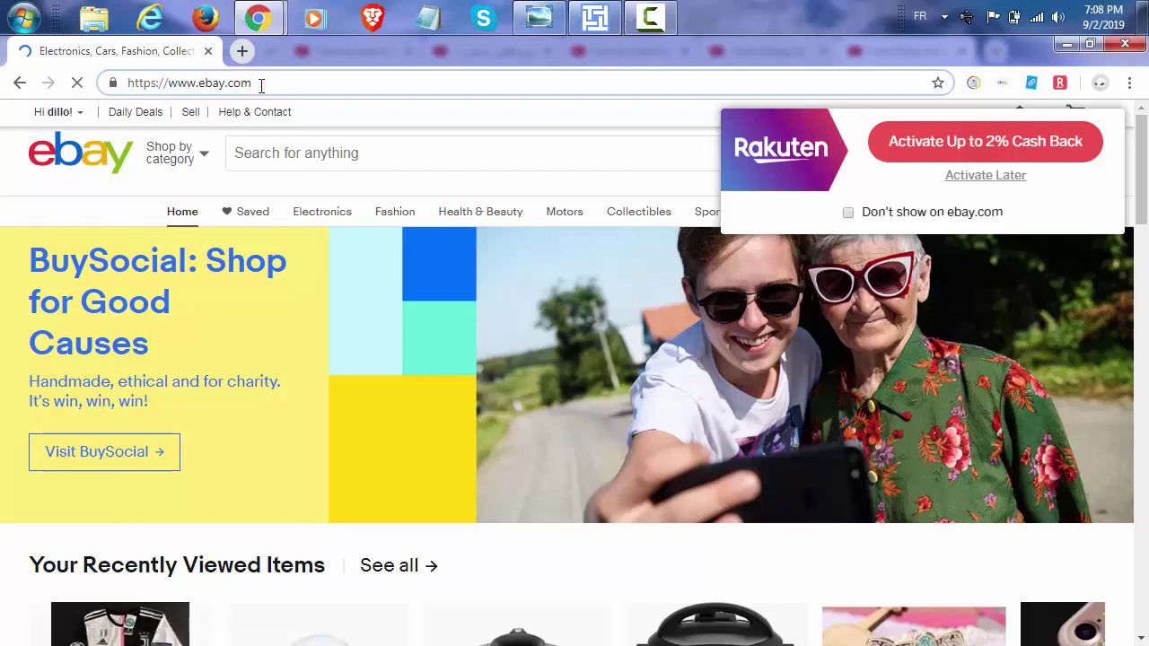
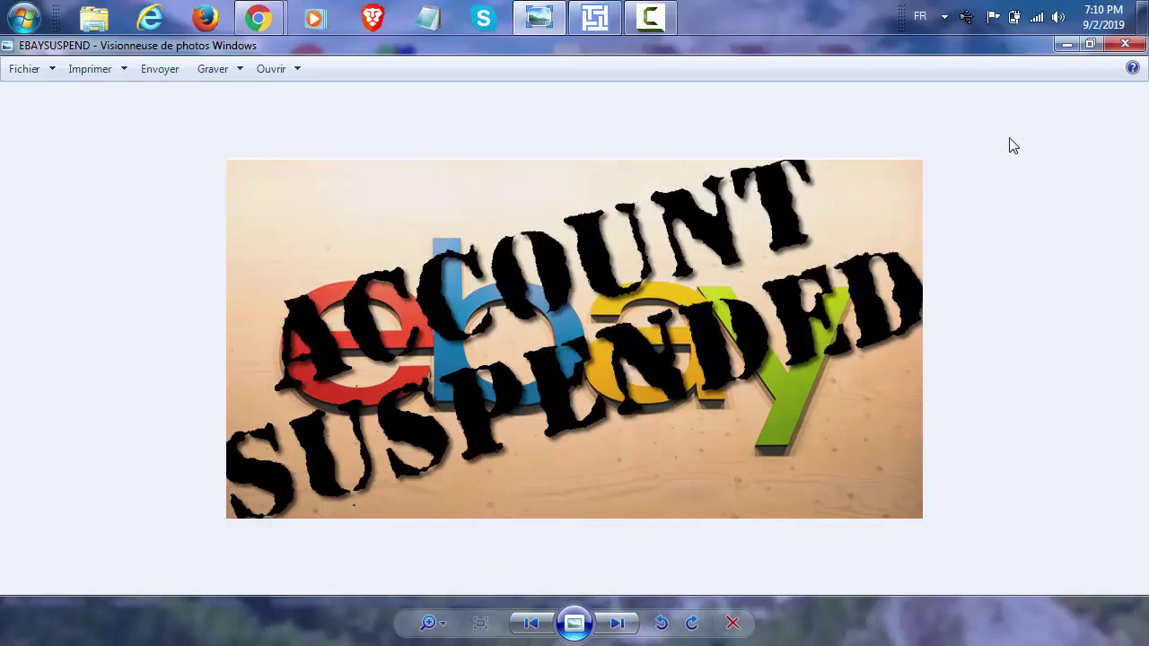
Step: Switch to Technitium MAC Address Changer and show the connection details of the Connexion réseau sans fil adapter
click(1069, 44)
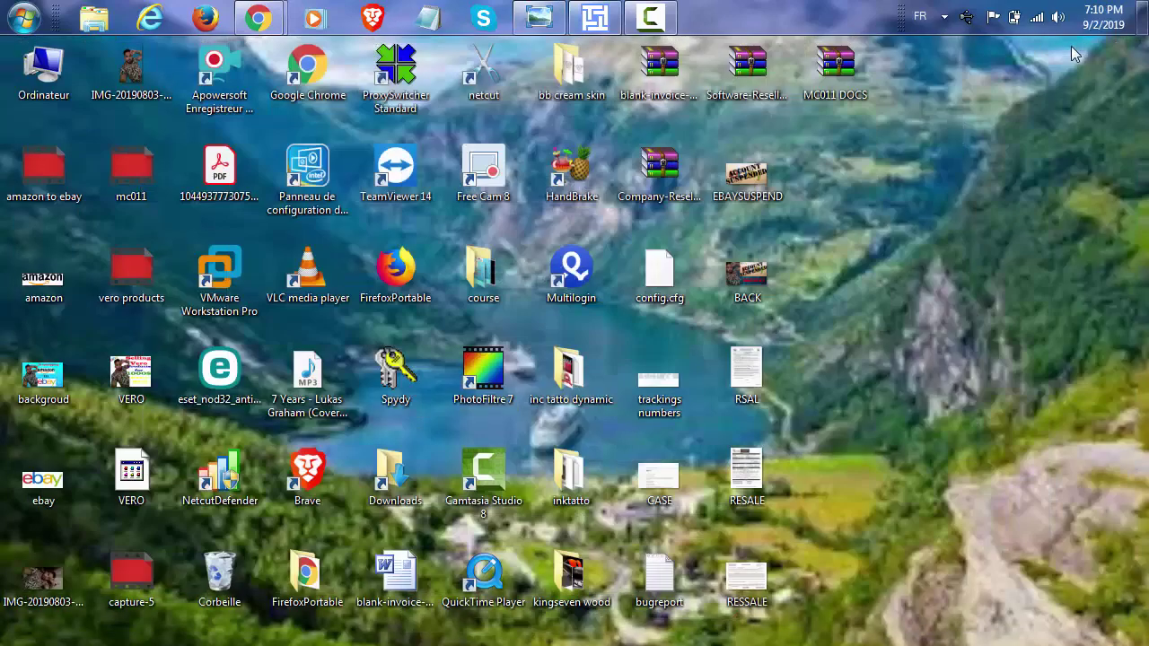
click(618, 23)
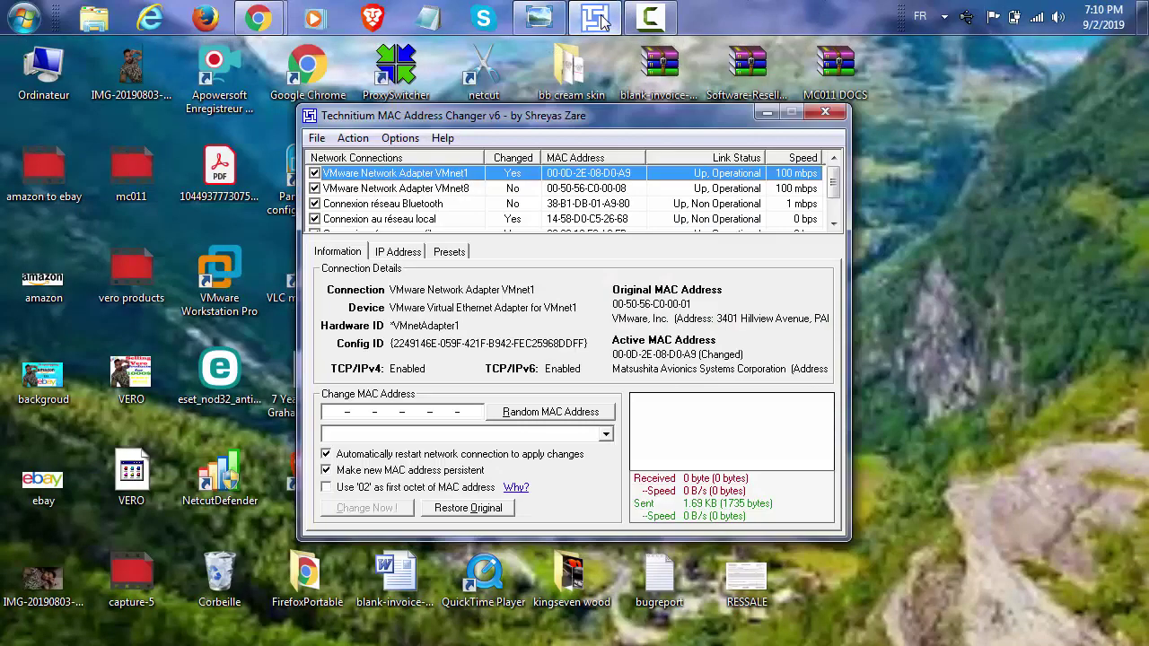
drag(564, 117, 549, 81)
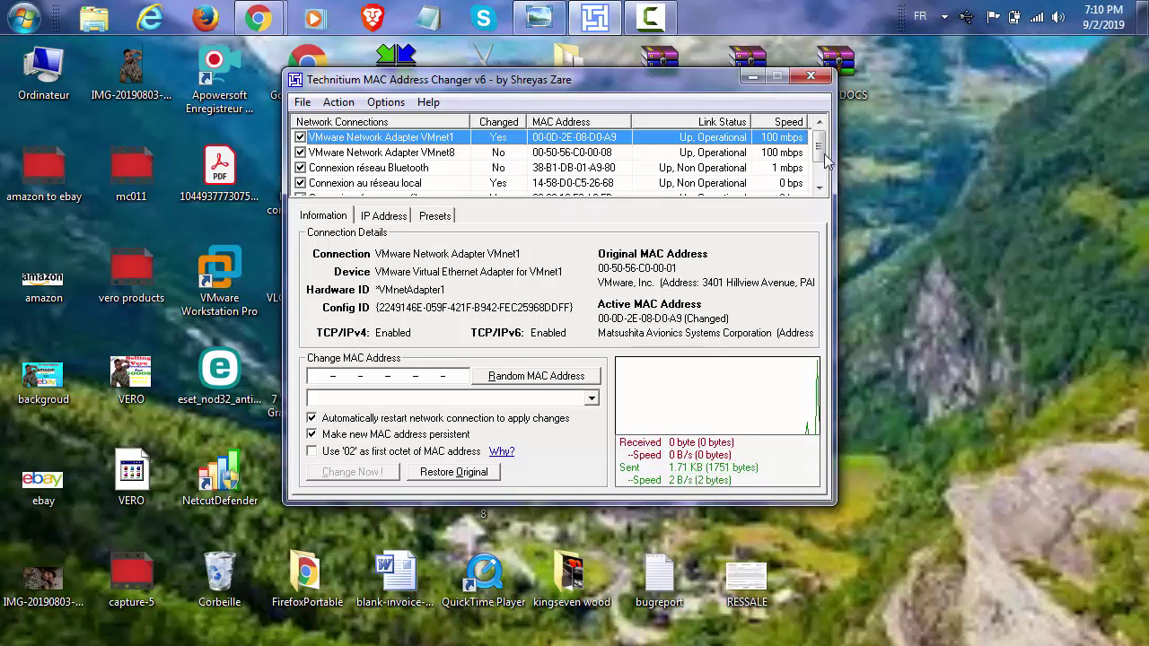
click(819, 187)
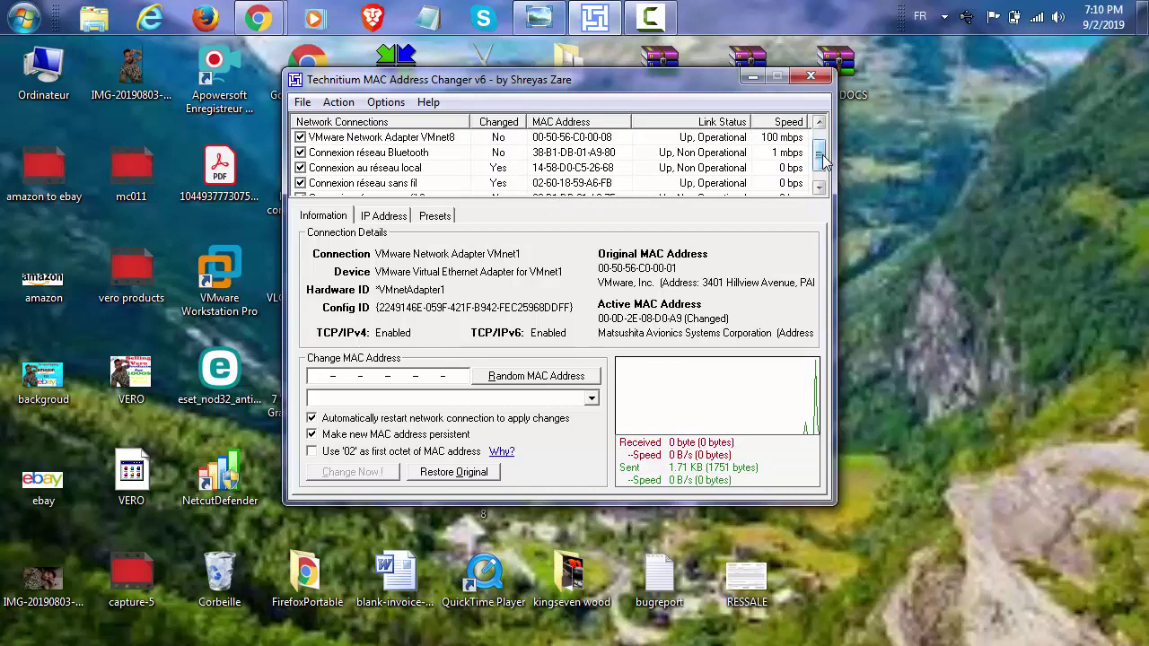
click(387, 184)
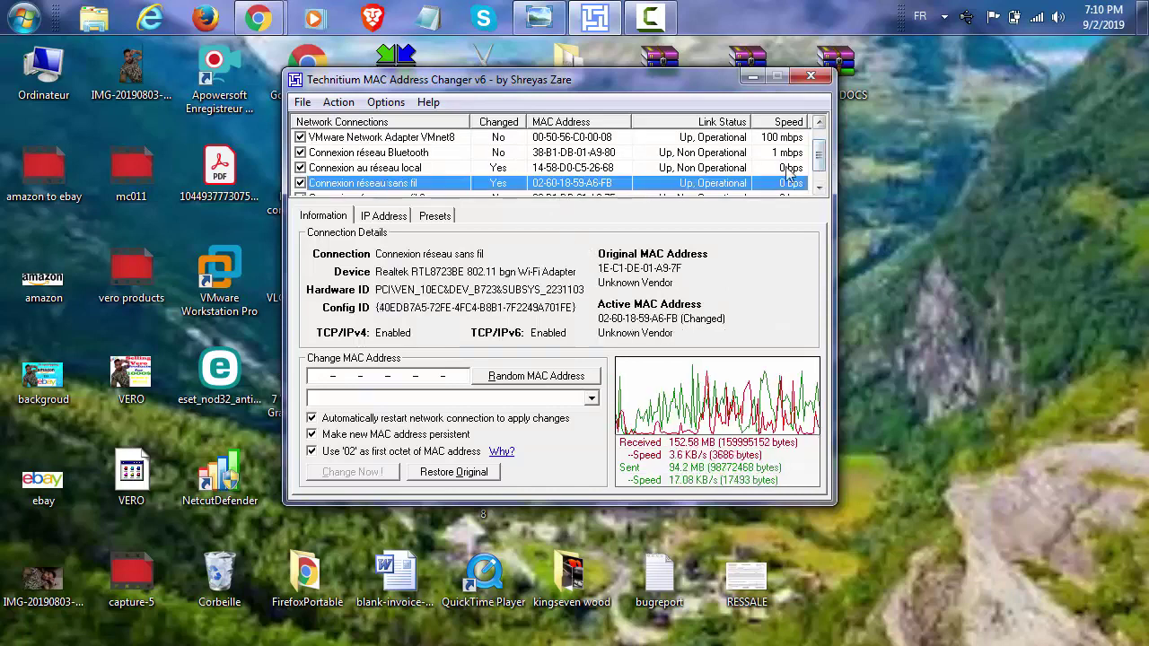
click(820, 171)
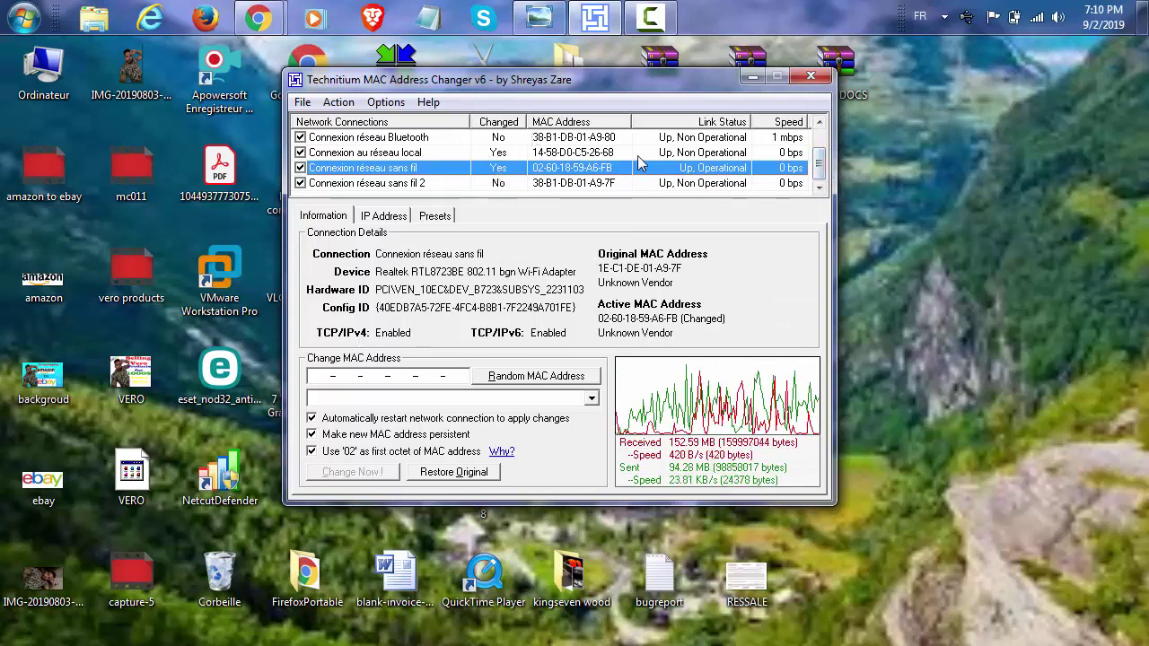
Step: Compare the connection details of the VMware Network Adapter VMnet8 and VMnet1 entries
scroll(828, 169, up, 2)
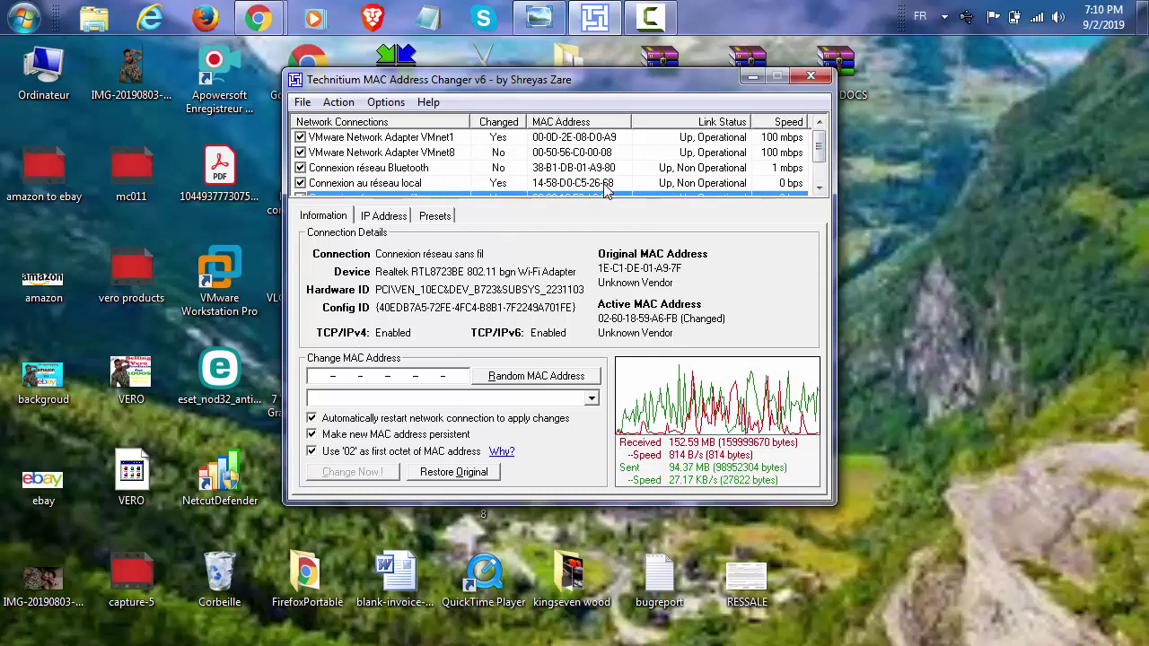
click(479, 154)
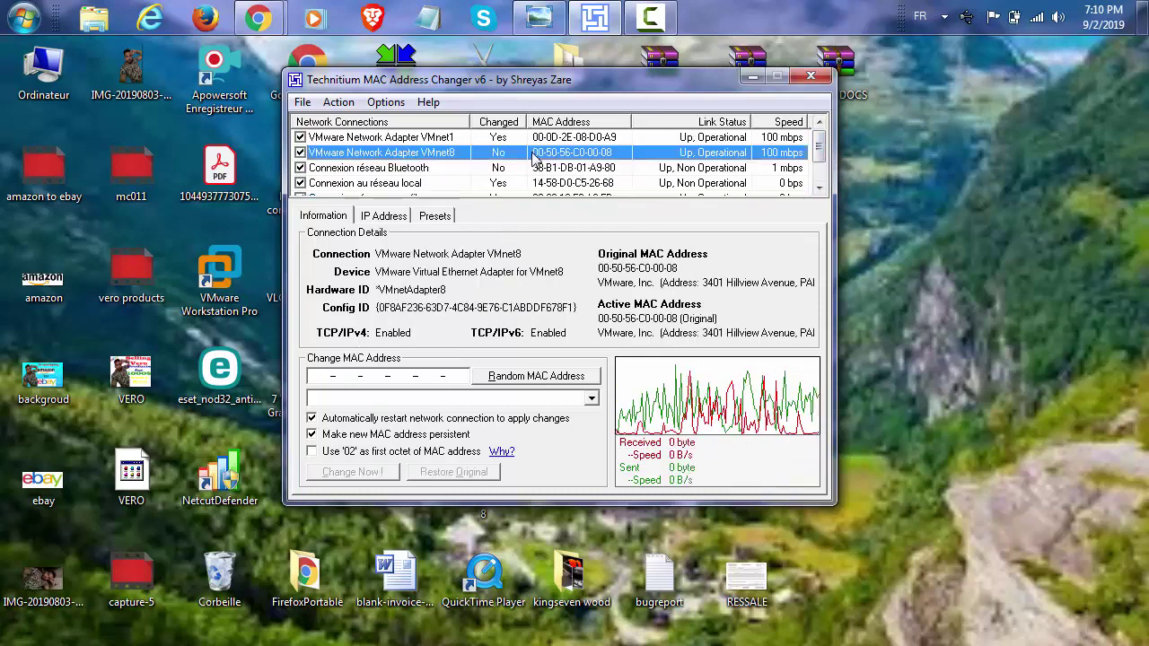
click(476, 138)
click(475, 152)
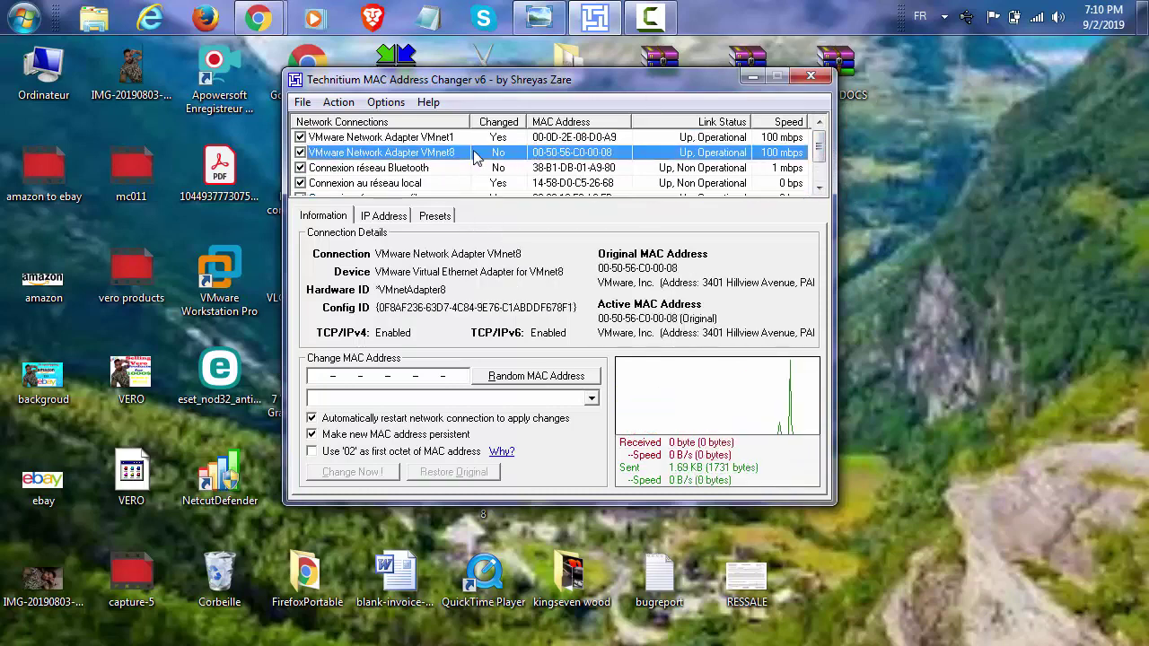
click(476, 139)
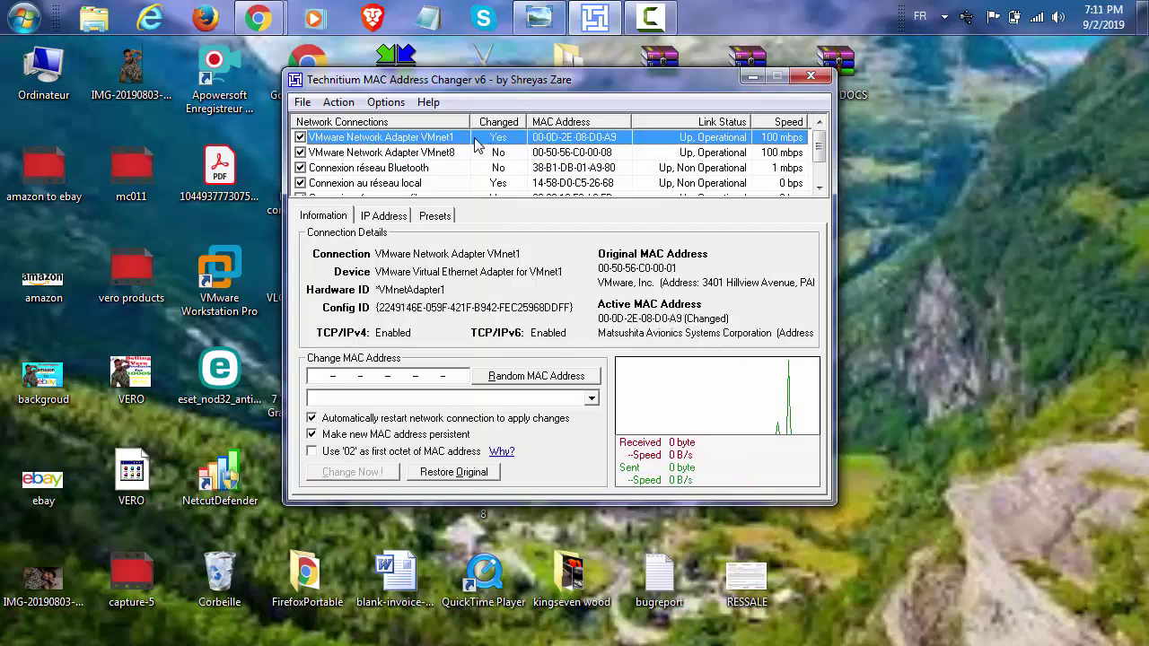
click(475, 152)
click(476, 138)
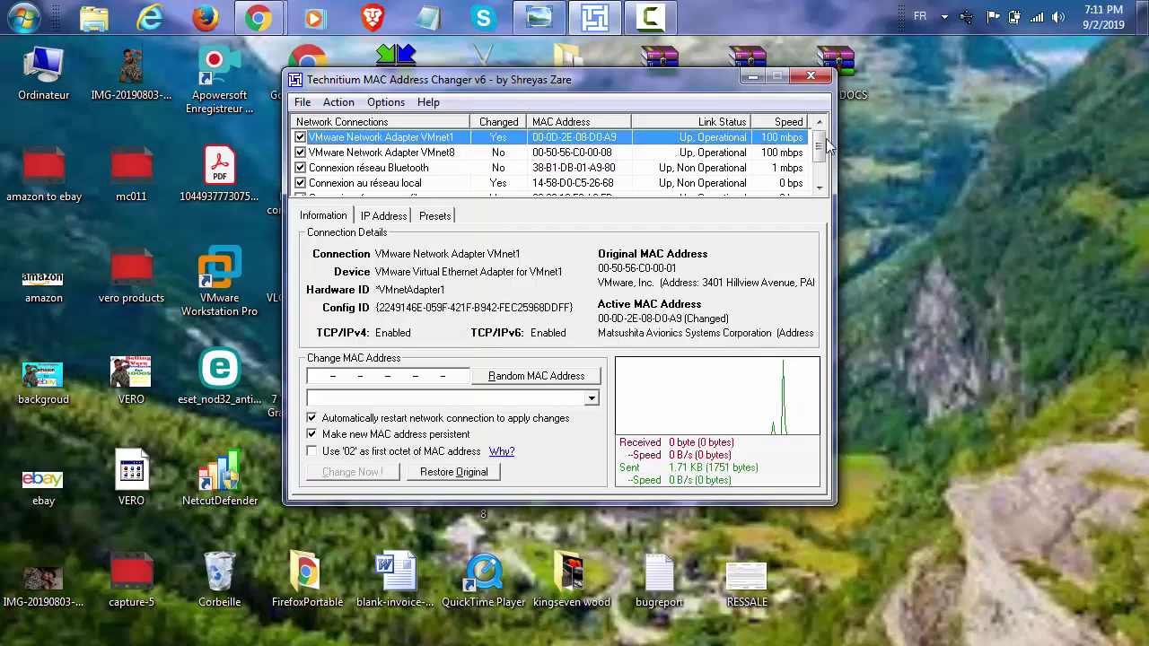
Step: Generate a random new MAC address for the Connexion réseau sans fil adapter
scroll(671, 171, down, 2)
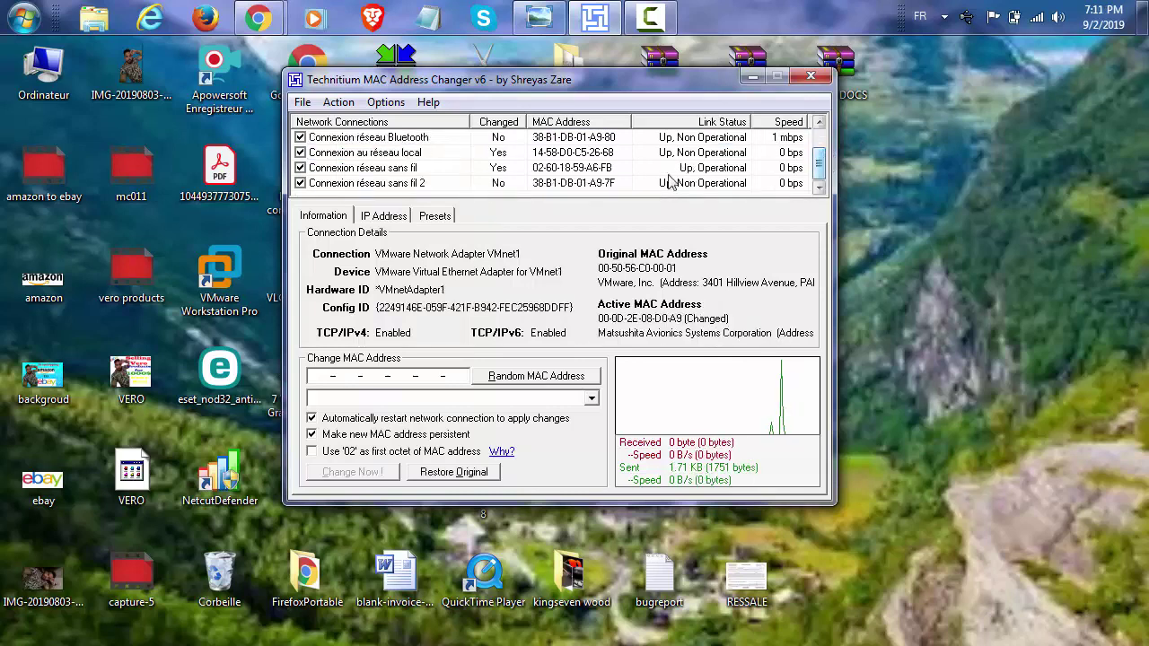
click(426, 171)
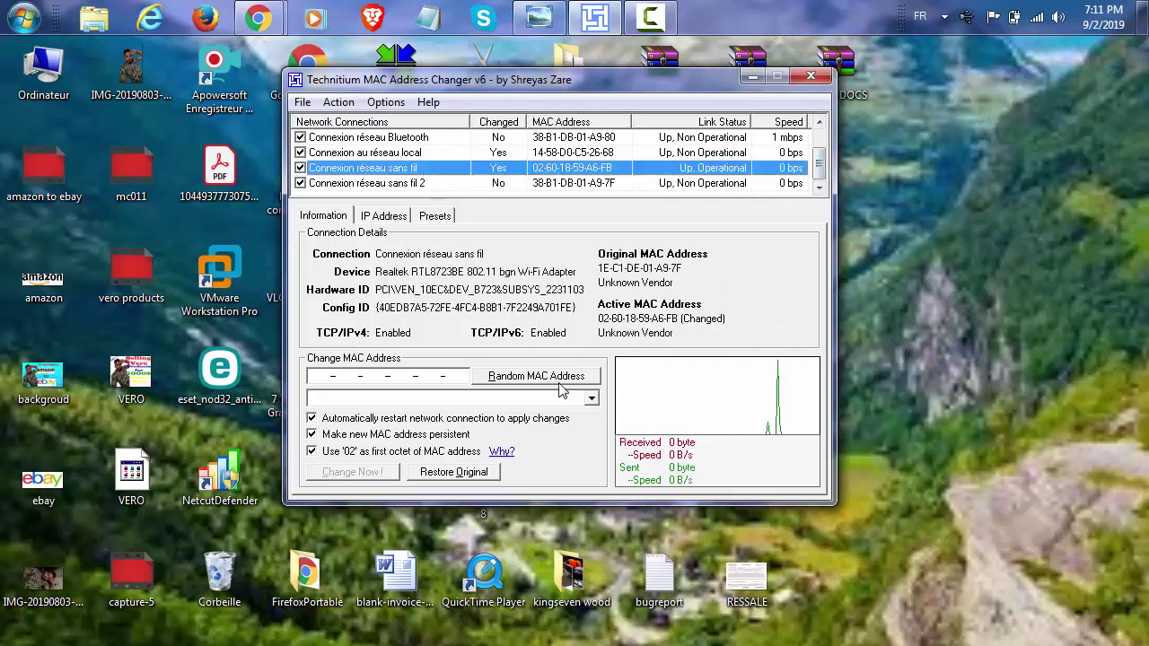
drag(604, 85, 604, 74)
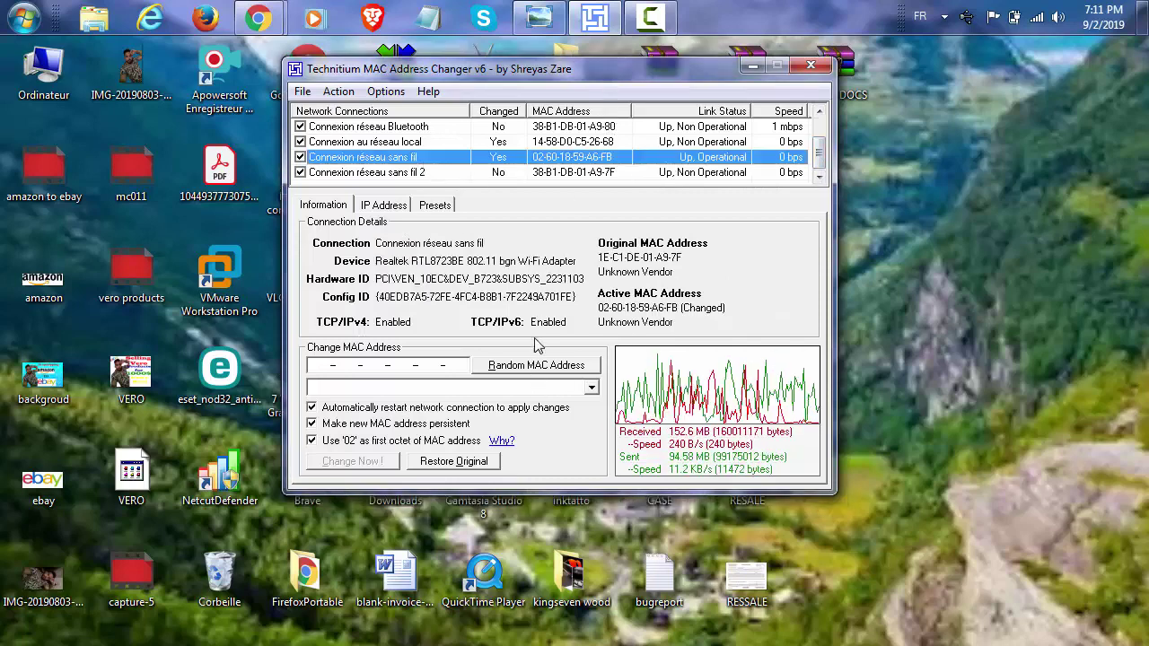
click(536, 366)
click(536, 366)
click(535, 366)
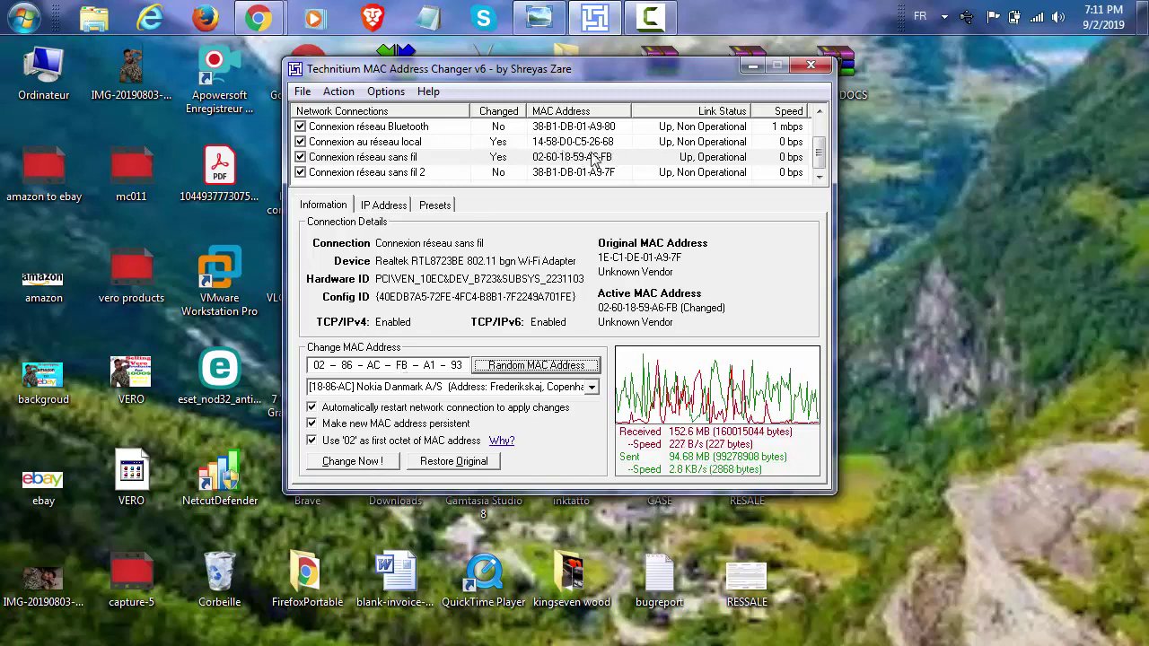
Step: Open a Windows Command Prompt (cmd) and minimize the MAC address changer
click(22, 17)
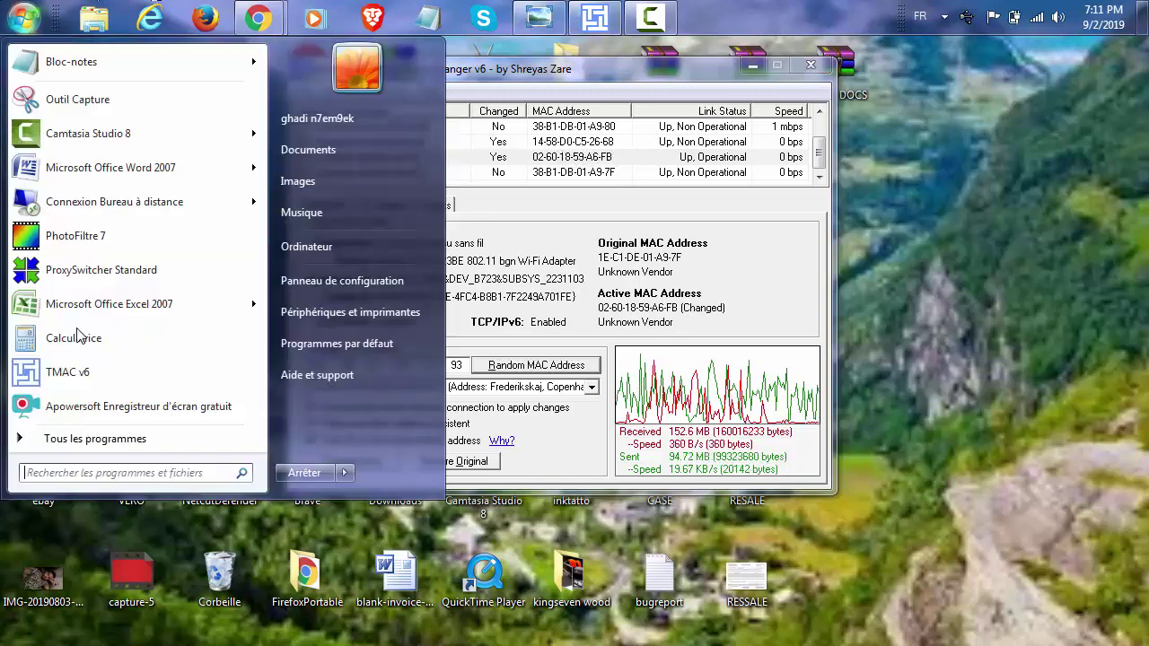
click(102, 474)
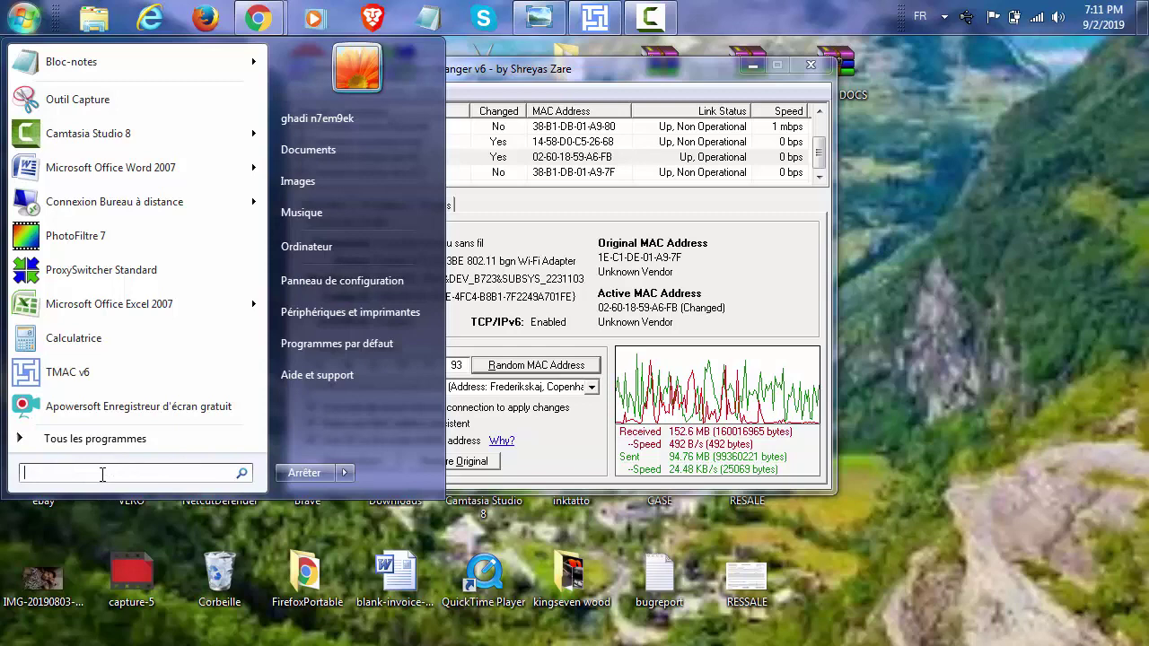
text(cmd)
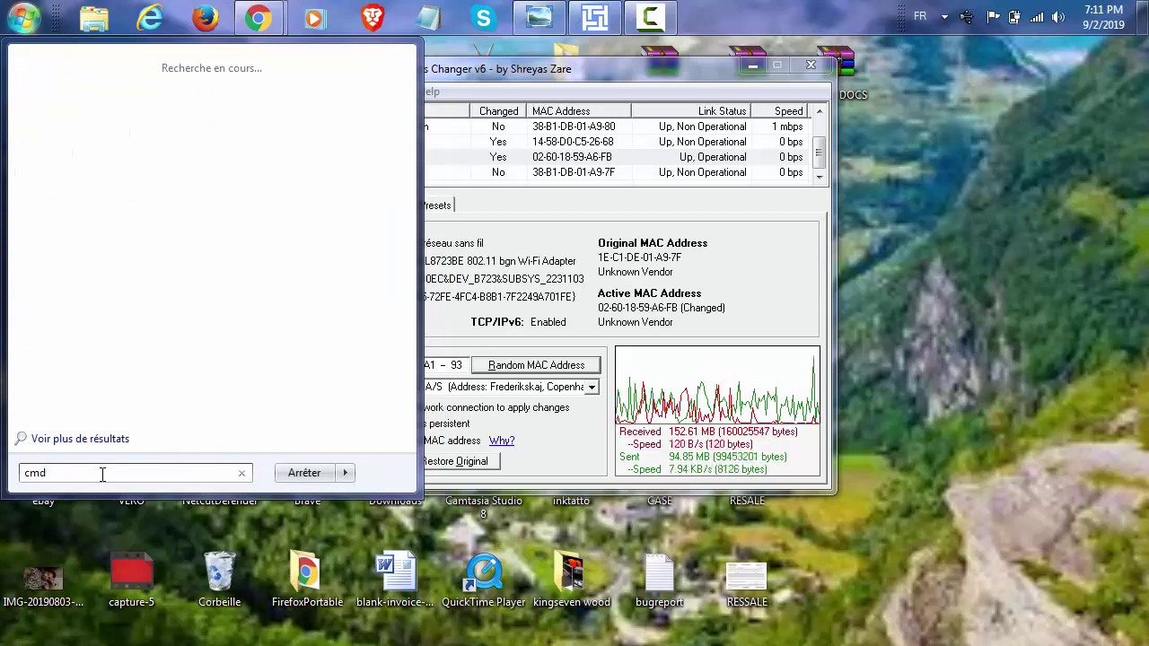
key(Return)
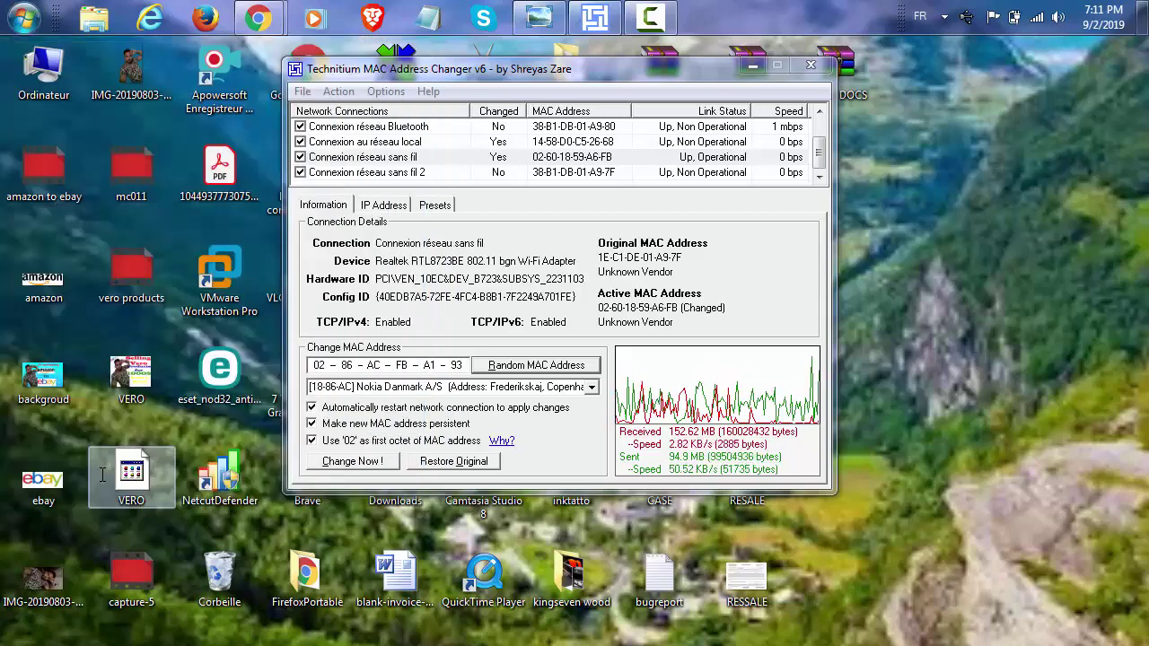
click(752, 68)
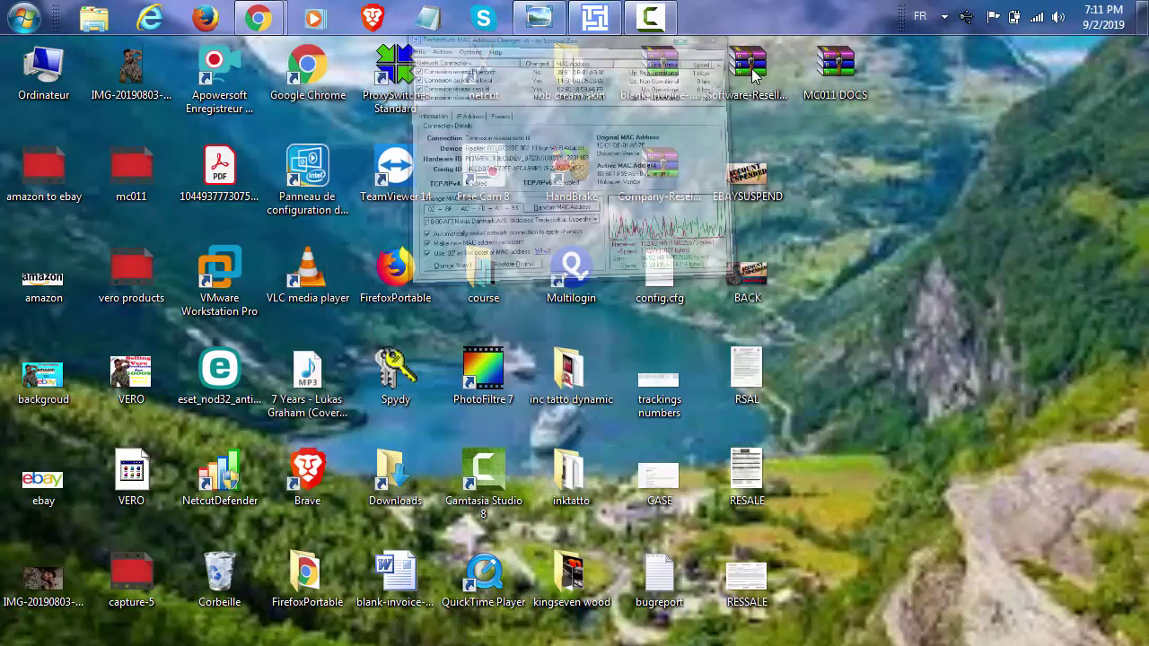
click(24, 19)
click(542, 273)
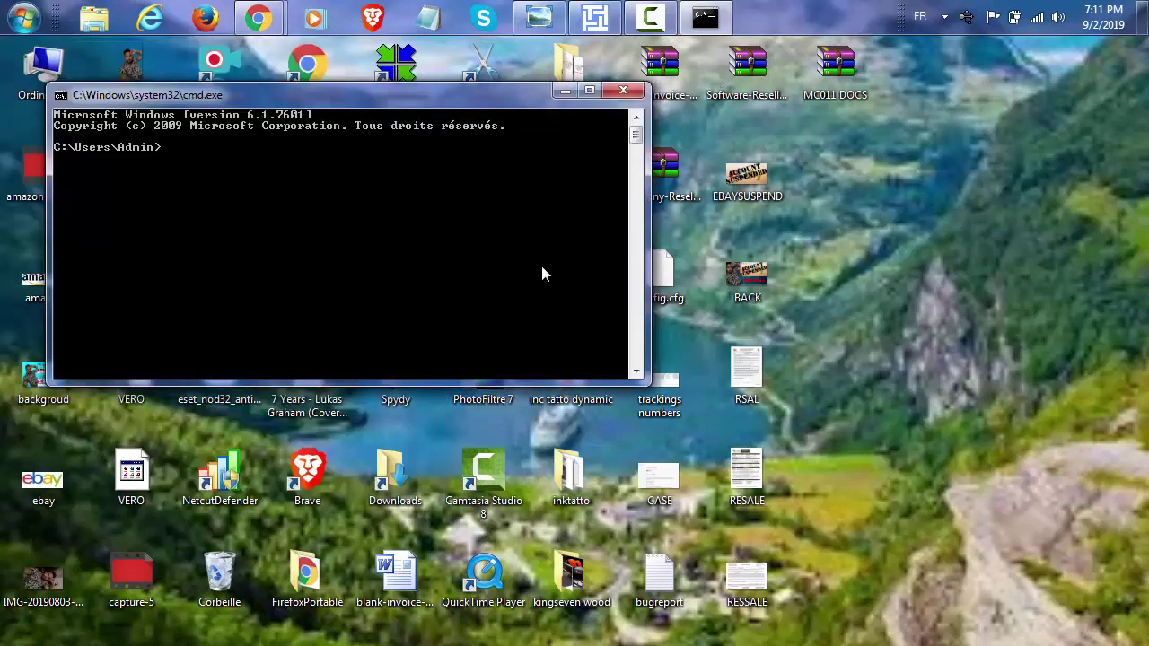
Step: Run getmac to list the computer's current MAC addresses and move the console window to the middle of the desktop
text(getmac)
key(Return)
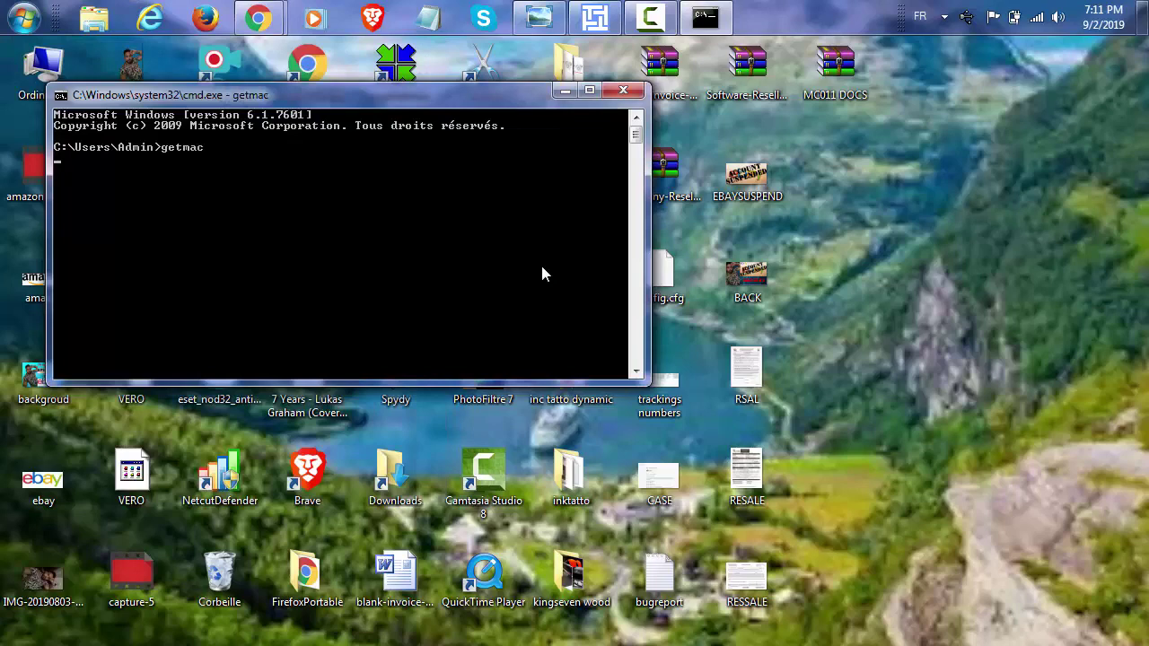
drag(501, 109, 592, 111)
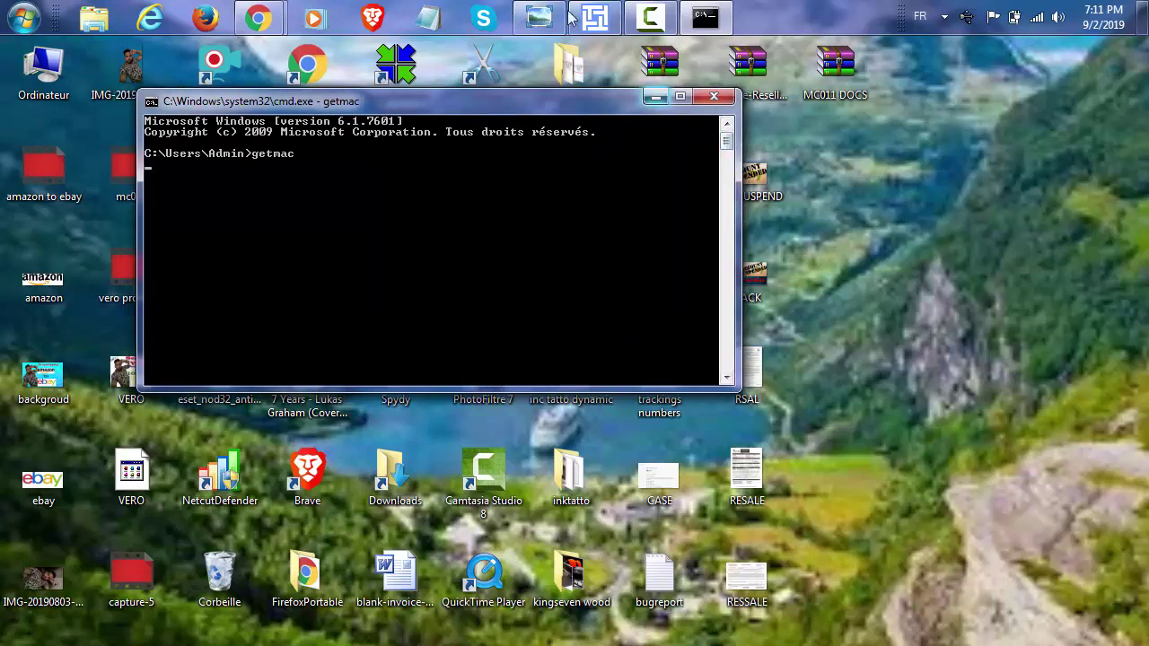
drag(537, 101, 658, 157)
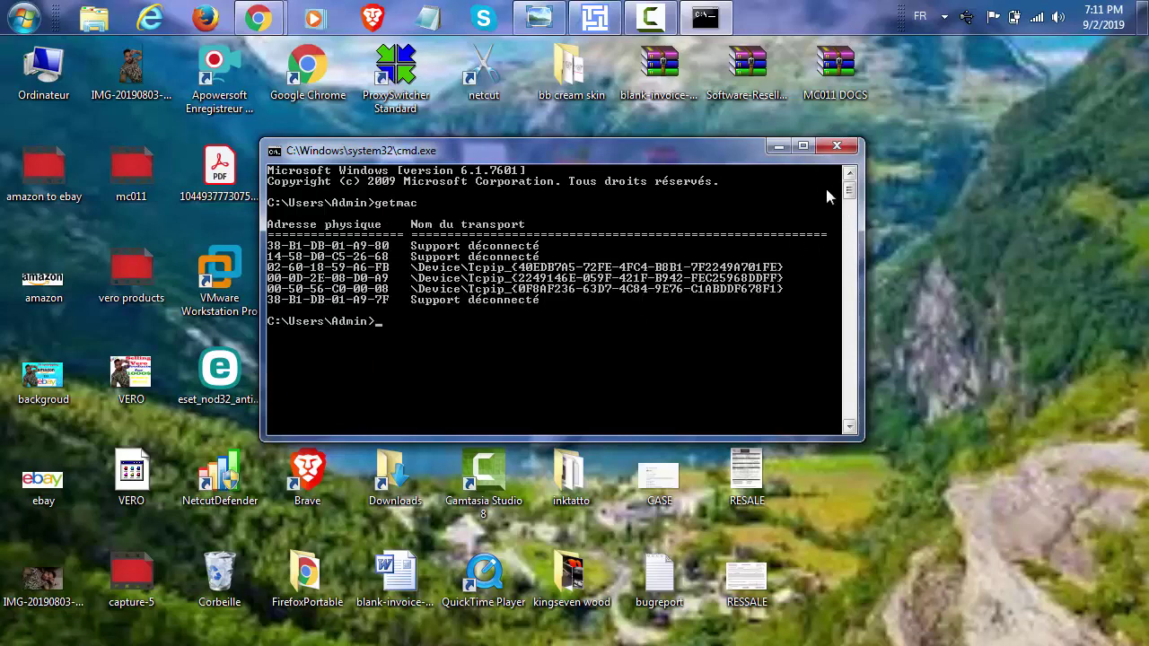
Step: Compare the getmac address list with the Connexion réseau sans fil entry in the MAC address changer, and minimize both windows
drag(532, 153, 622, 116)
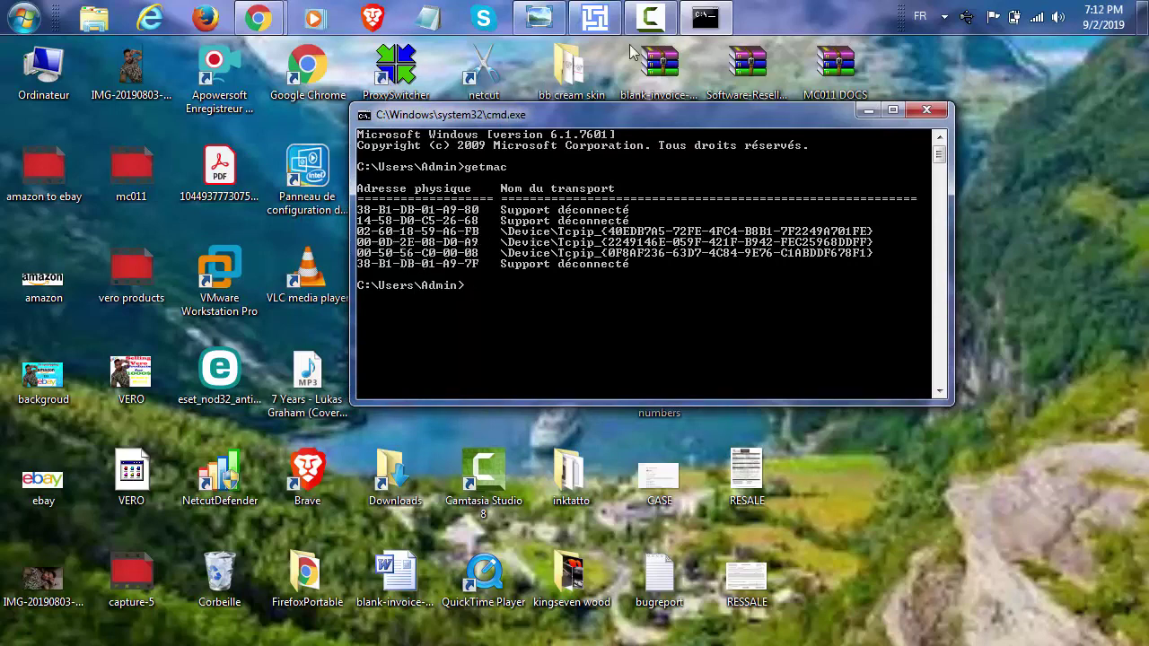
click(595, 16)
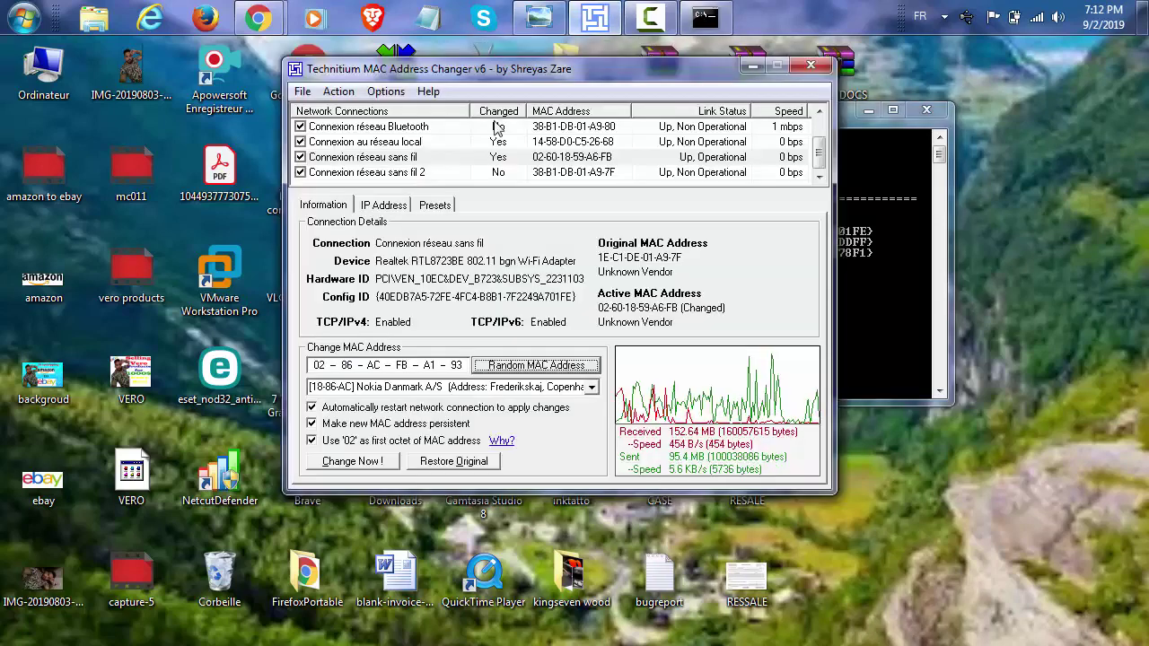
click(453, 158)
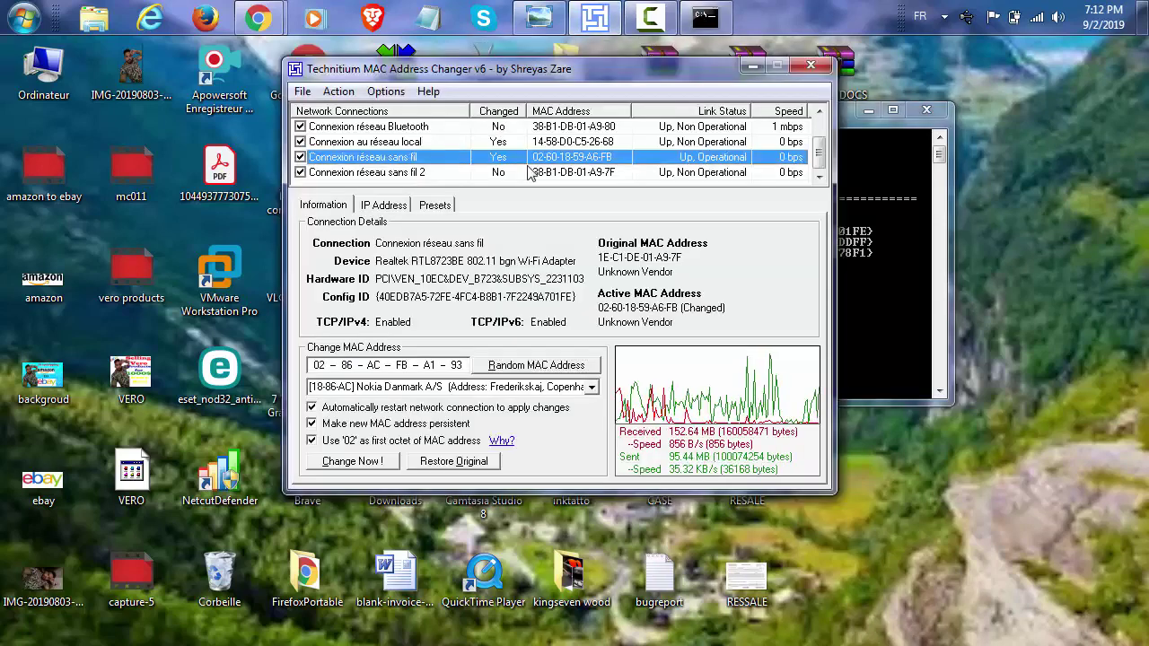
click(883, 246)
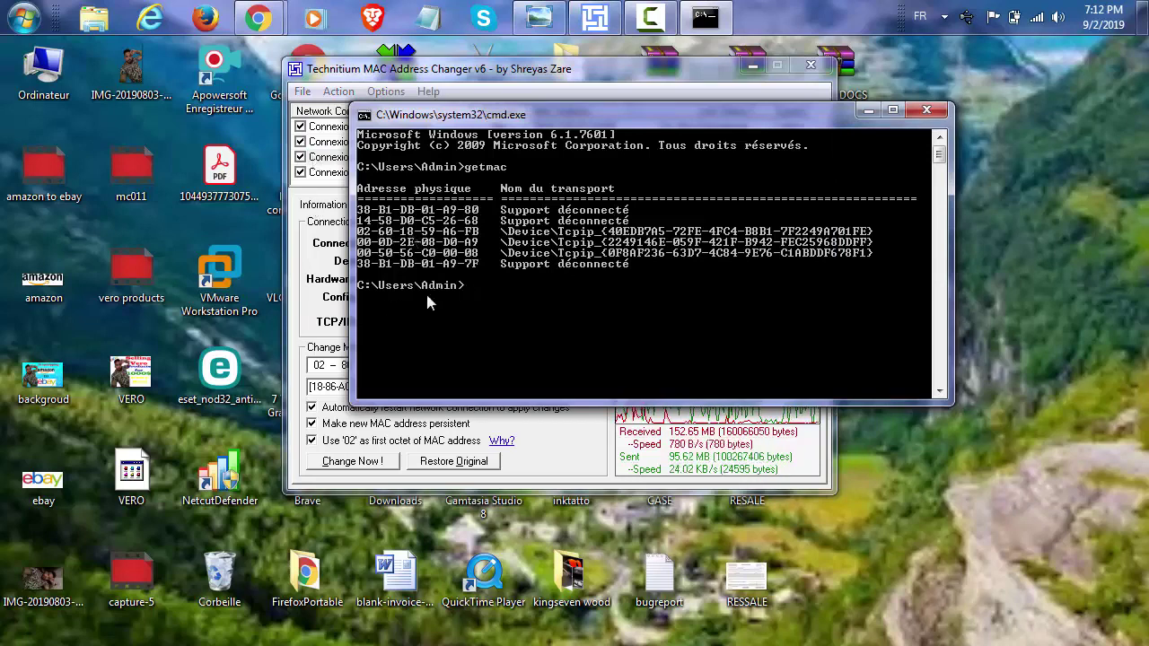
drag(479, 115, 667, 116)
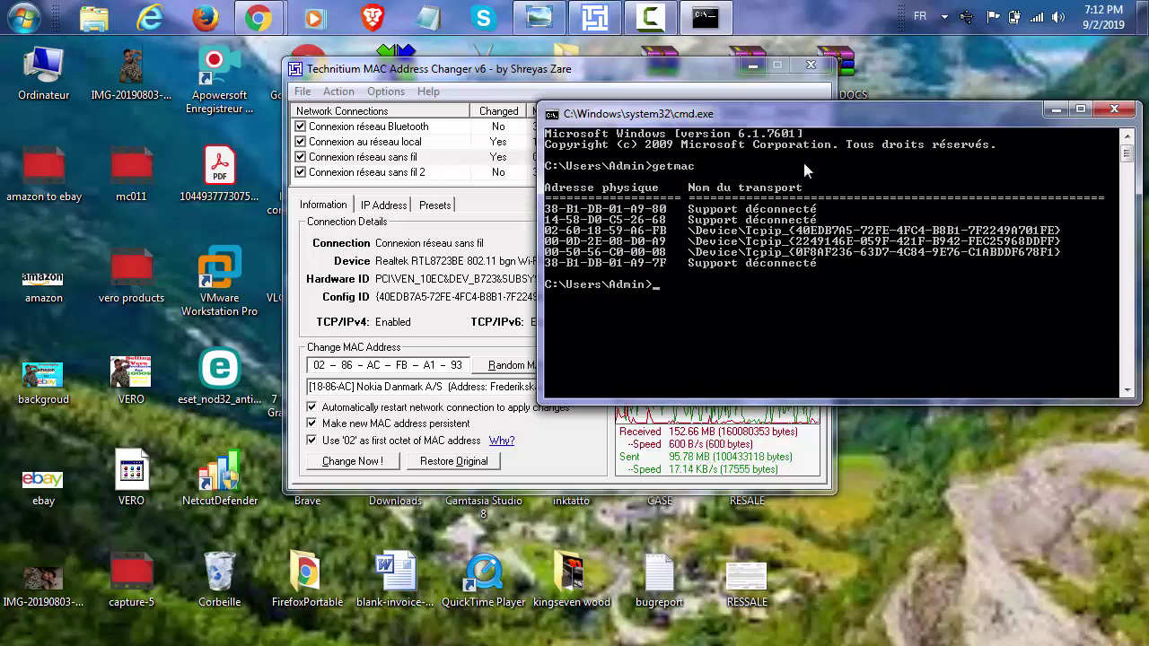
click(750, 67)
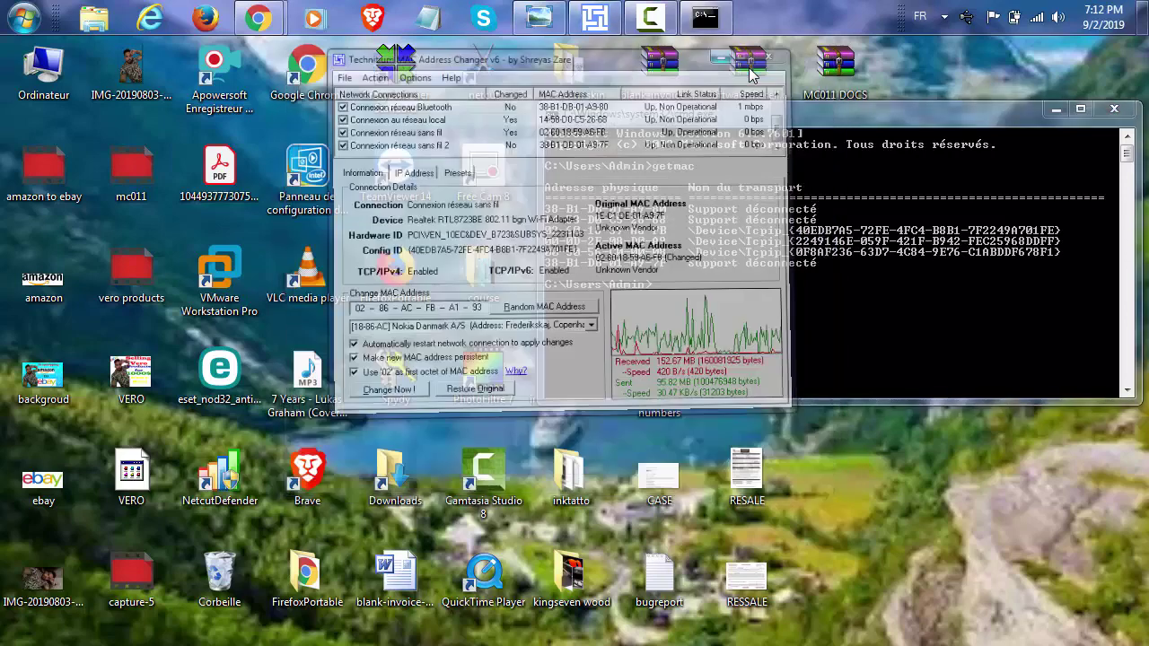
click(1055, 109)
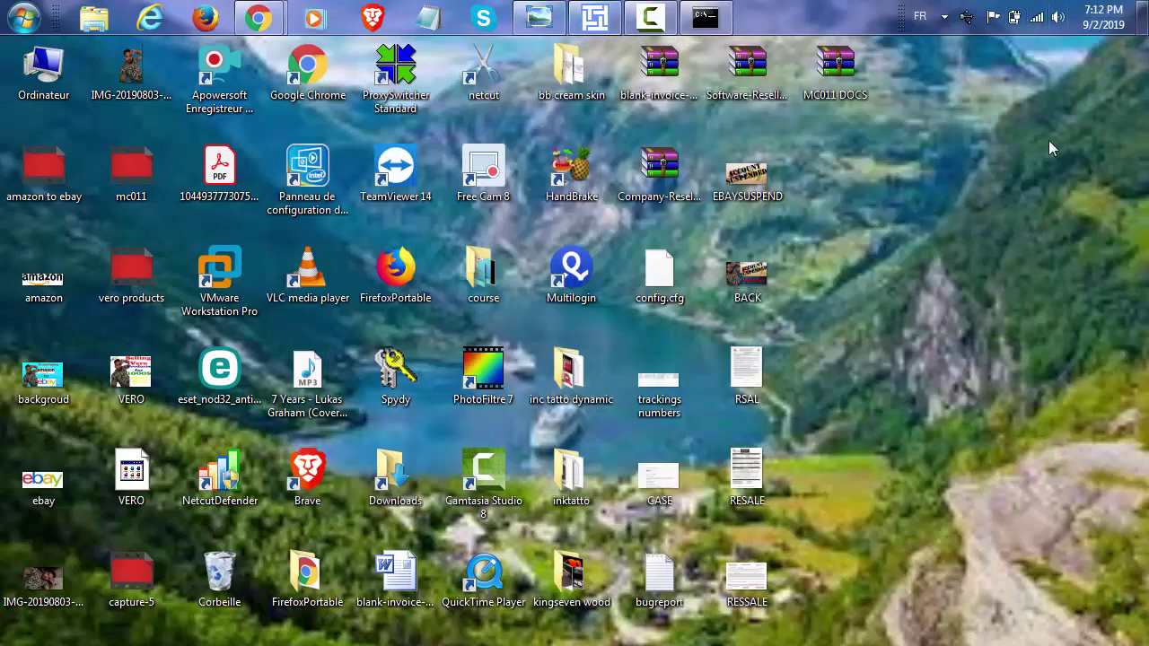
Step: Display the available wireless networks and select the connected synergy21 network
mouse_move(1038, 4)
click(1036, 18)
click(1037, 18)
click(1035, 18)
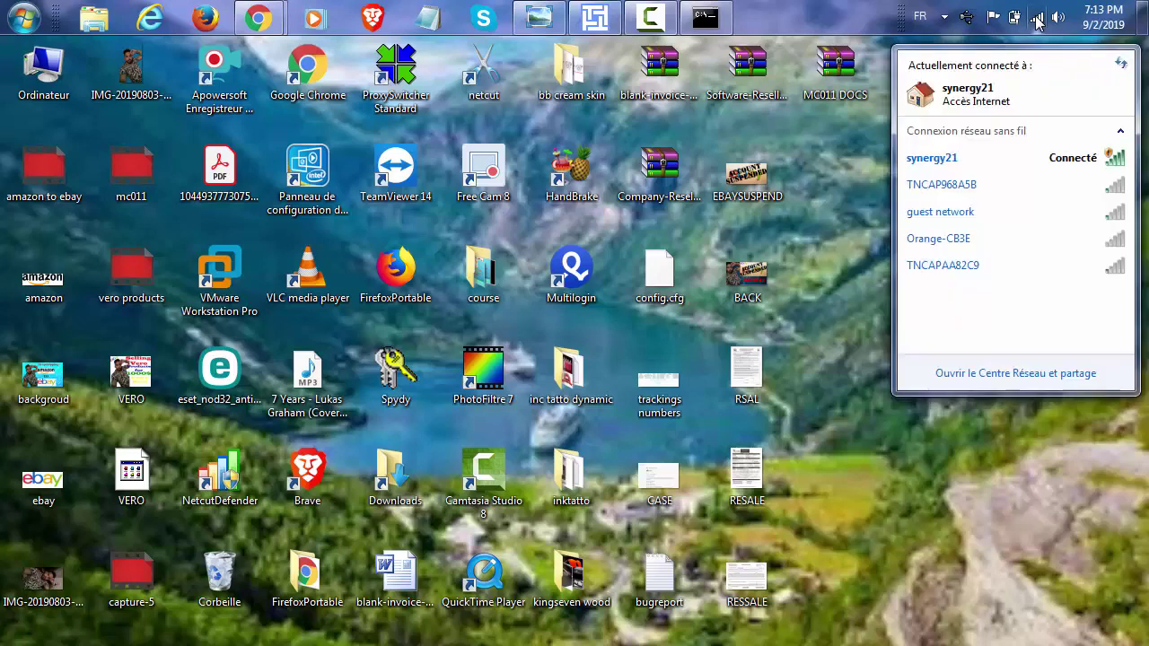
click(941, 169)
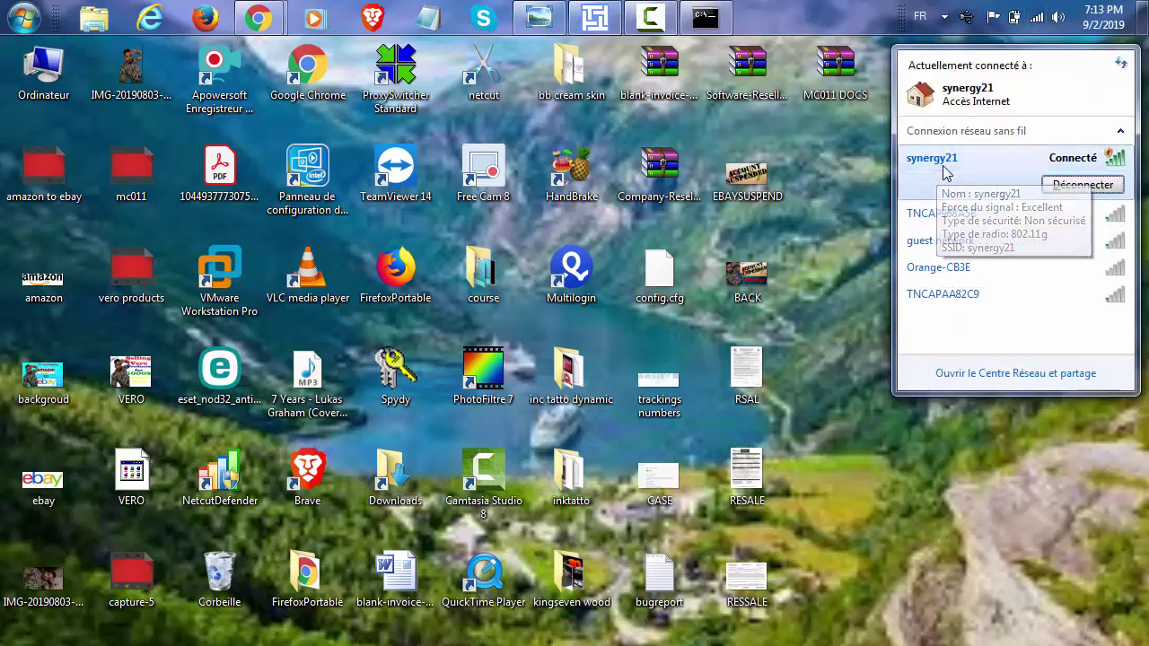
Step: Open the Network and Sharing Center and bring up the list of network adapter connections
right_click(1037, 20)
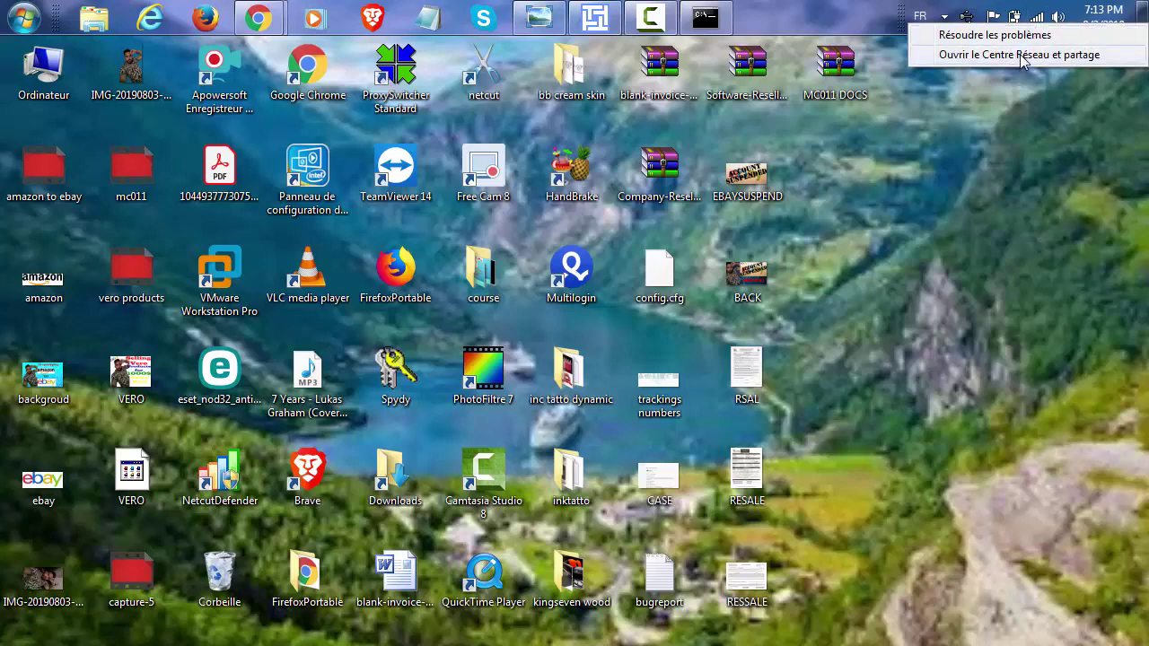
click(1021, 56)
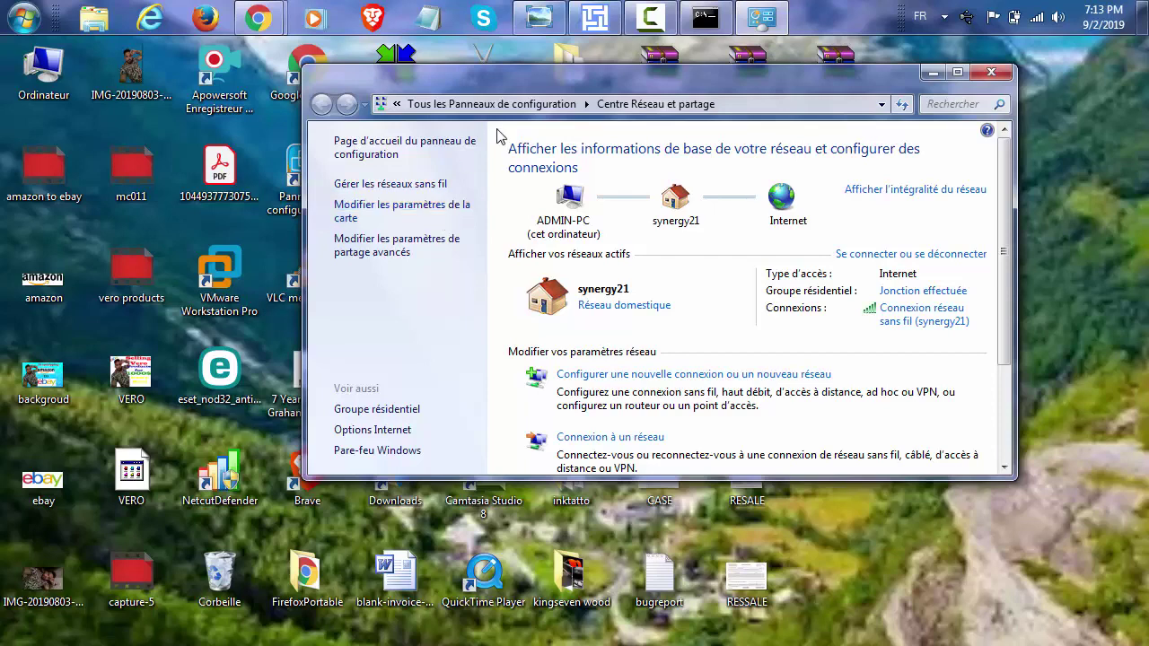
drag(480, 84, 448, 67)
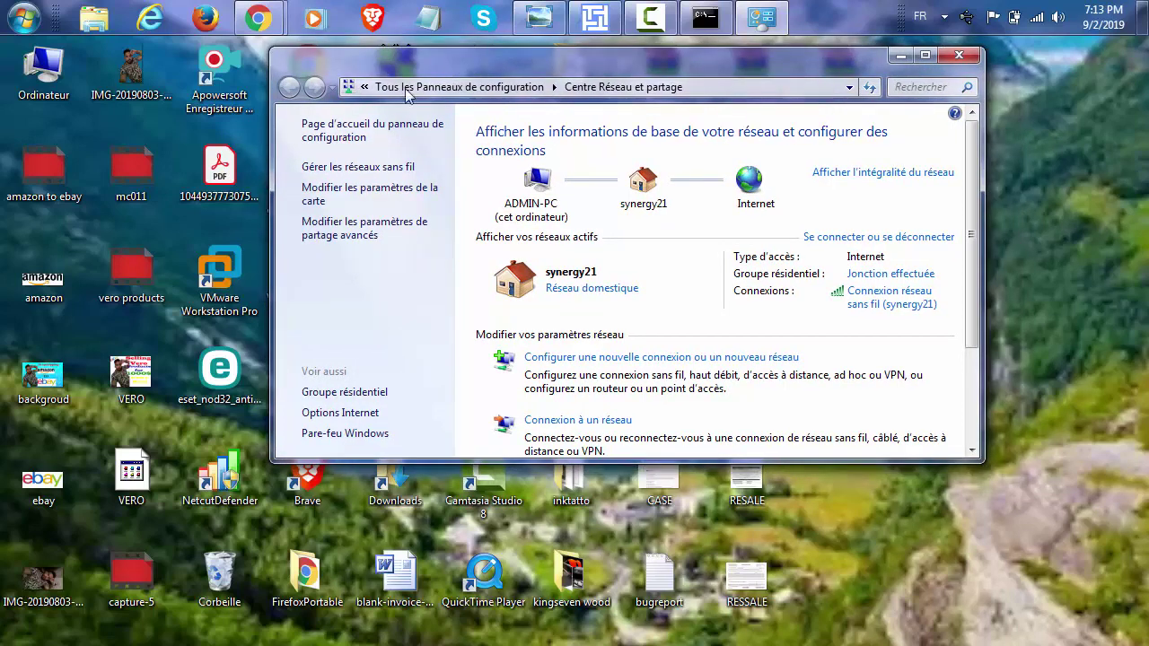
click(333, 195)
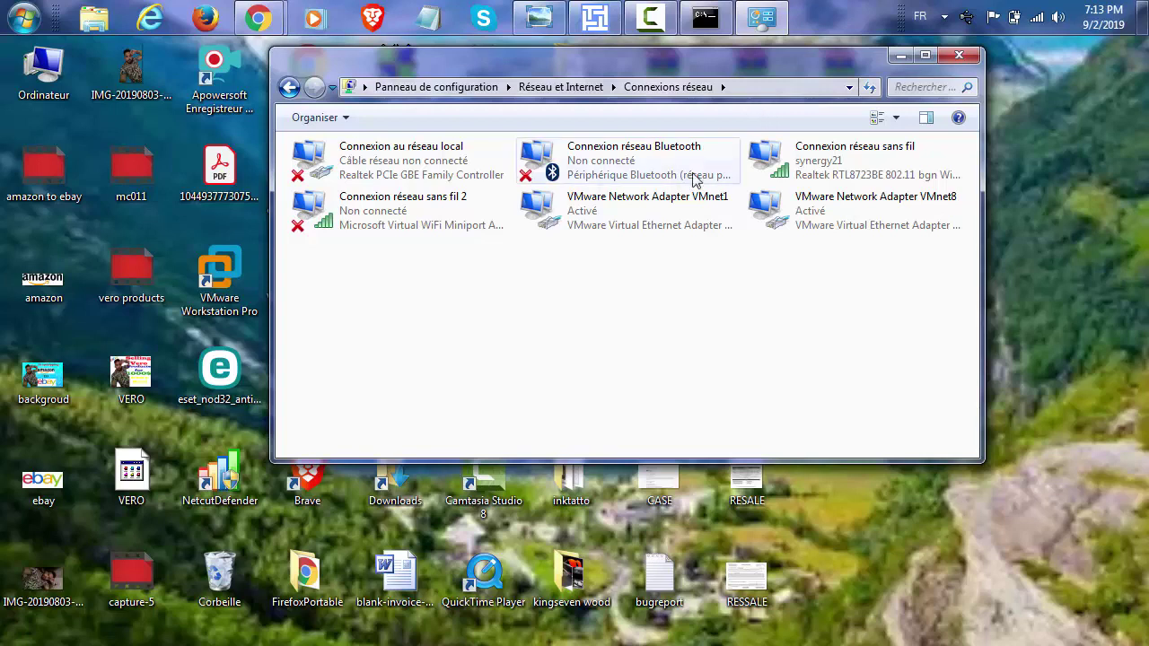
Step: Open the Internet Protocol version 4 (TCP/IPv4) properties of the Connexion réseau sans fil adapter
click(821, 155)
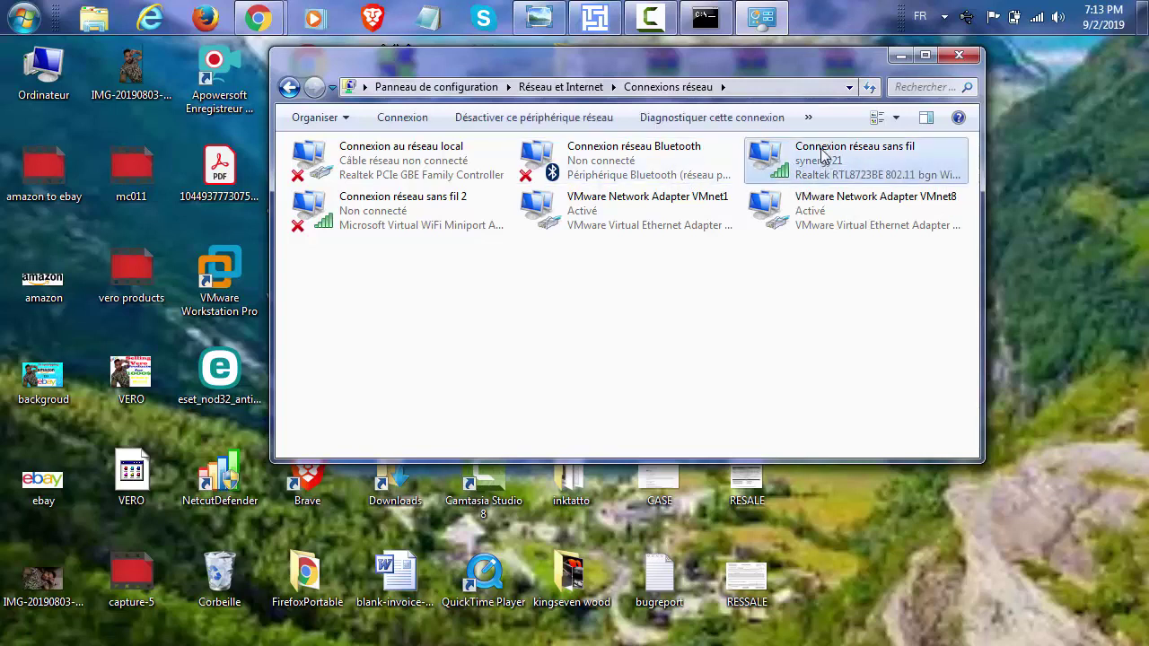
right_click(823, 152)
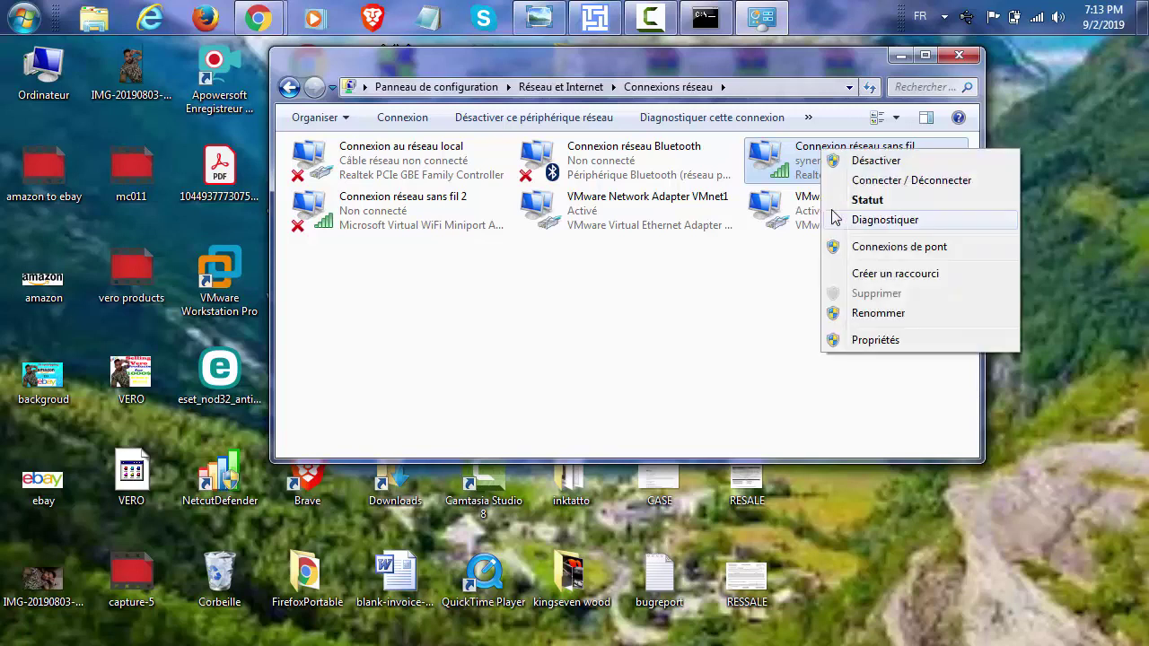
click(851, 344)
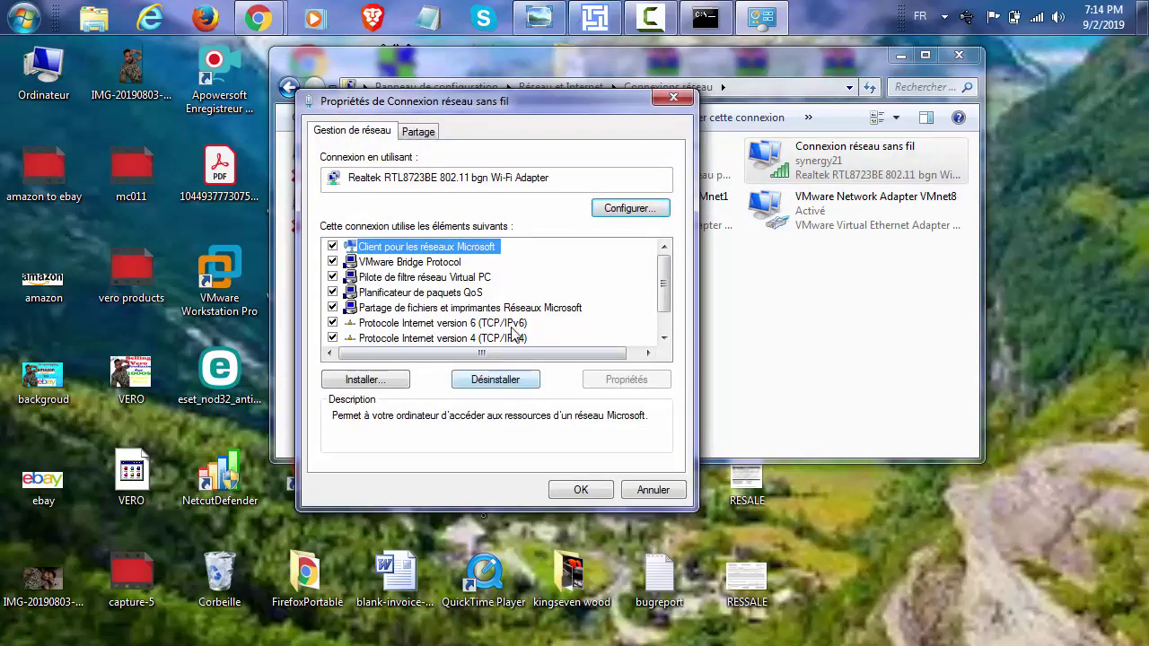
click(519, 338)
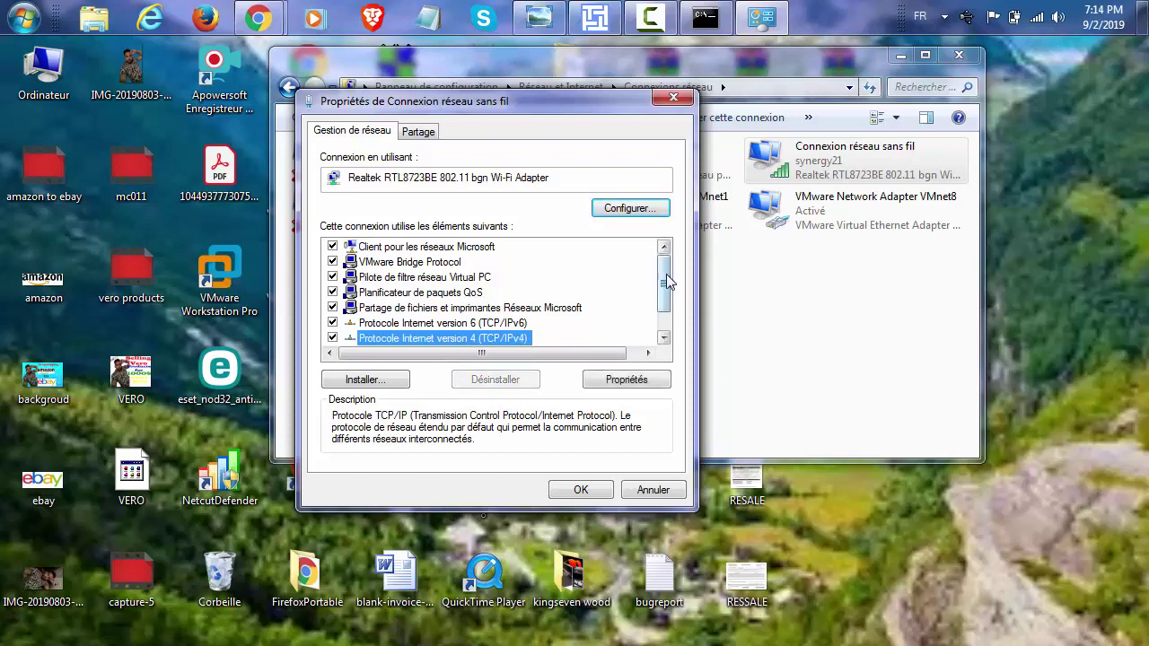
drag(666, 278, 664, 296)
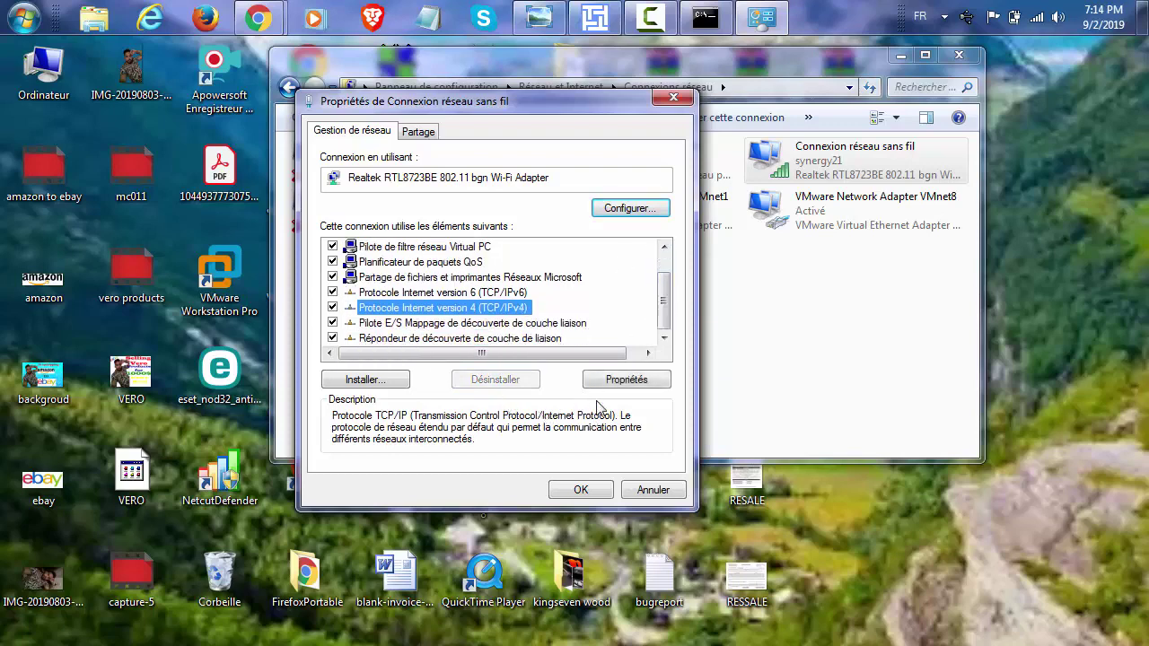
click(629, 381)
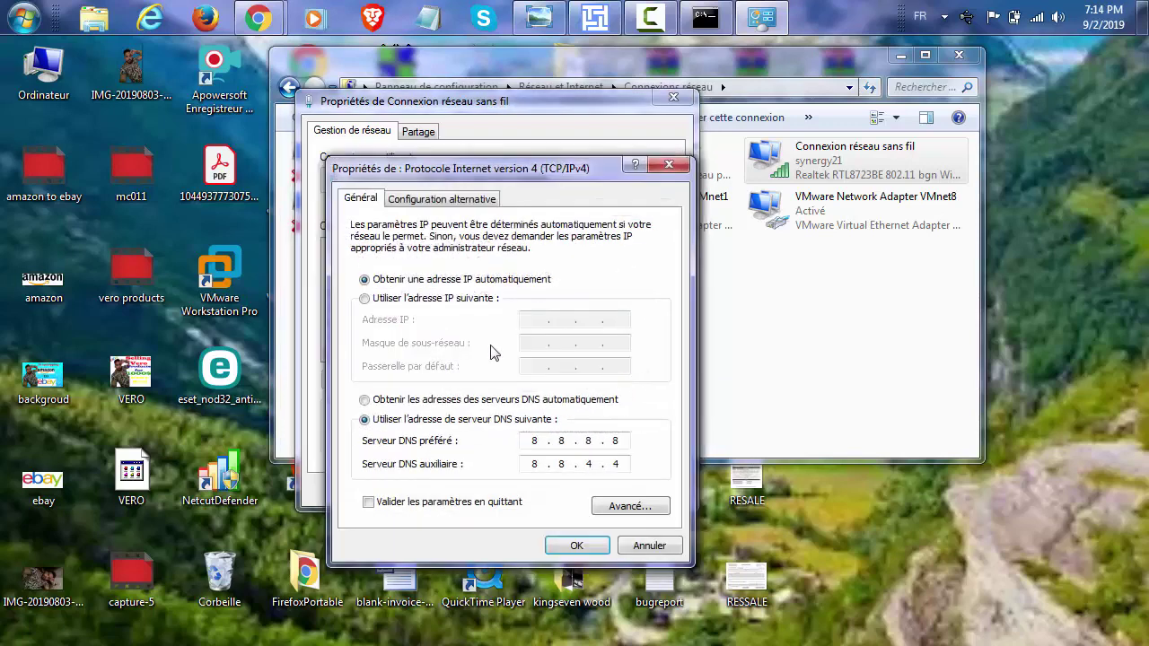
Step: Set the IPv4 DNS option to the specified servers 8.8.8.8 and 8.8.4.4, accept both property dialogs and minimize the connections window
click(441, 402)
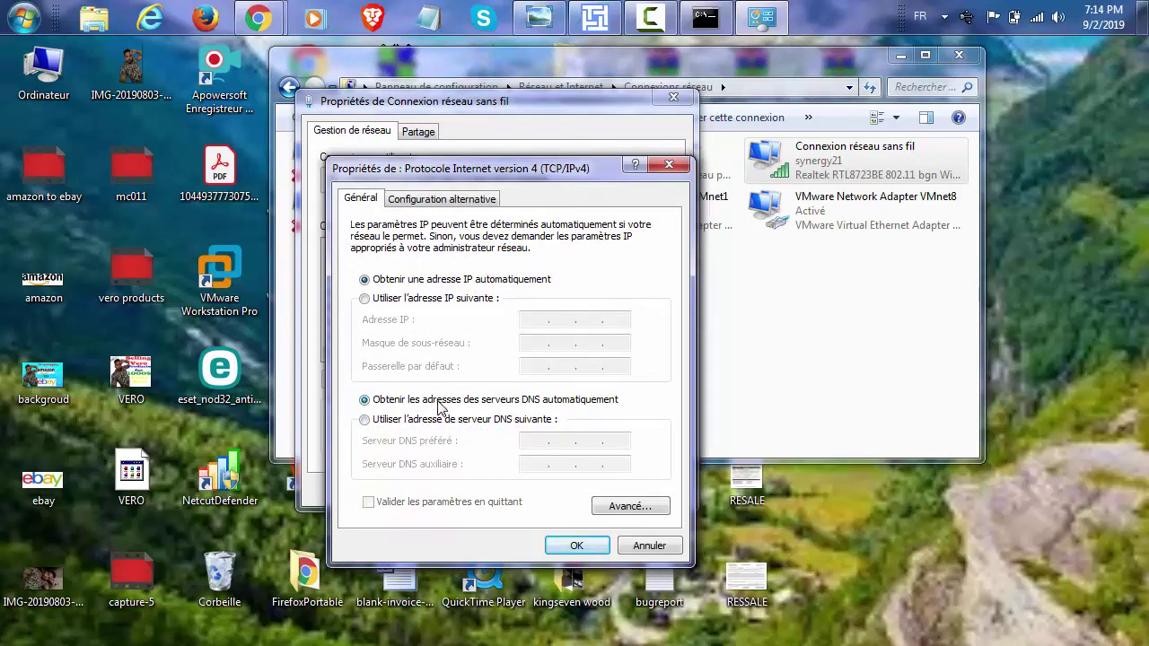
click(432, 421)
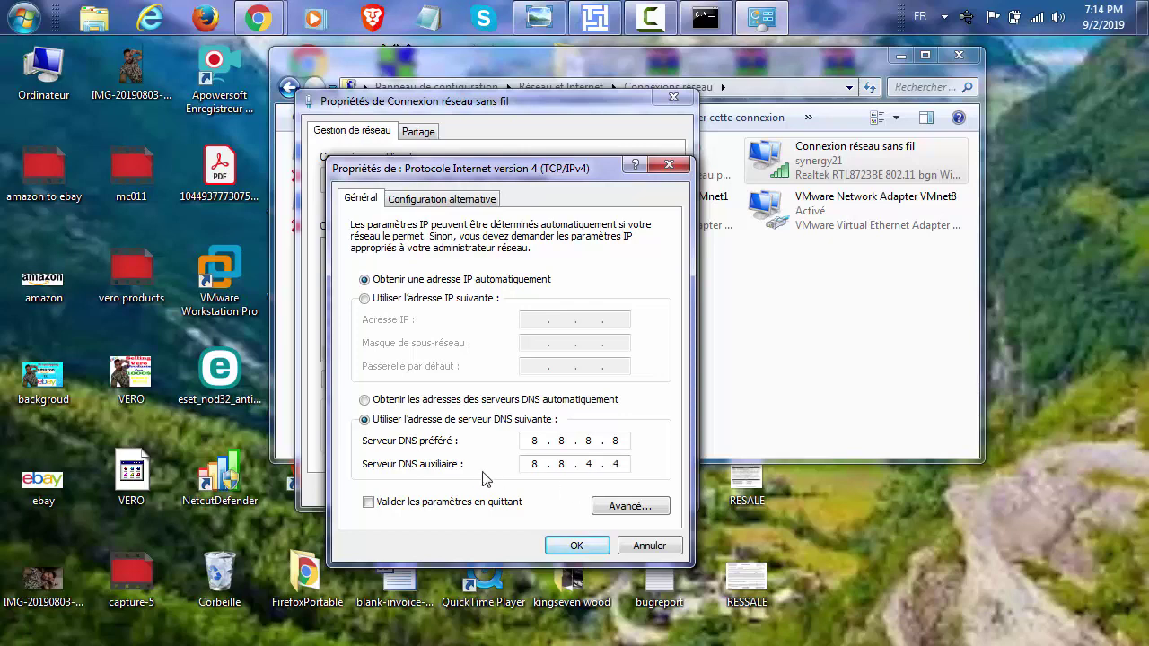
click(582, 536)
click(580, 490)
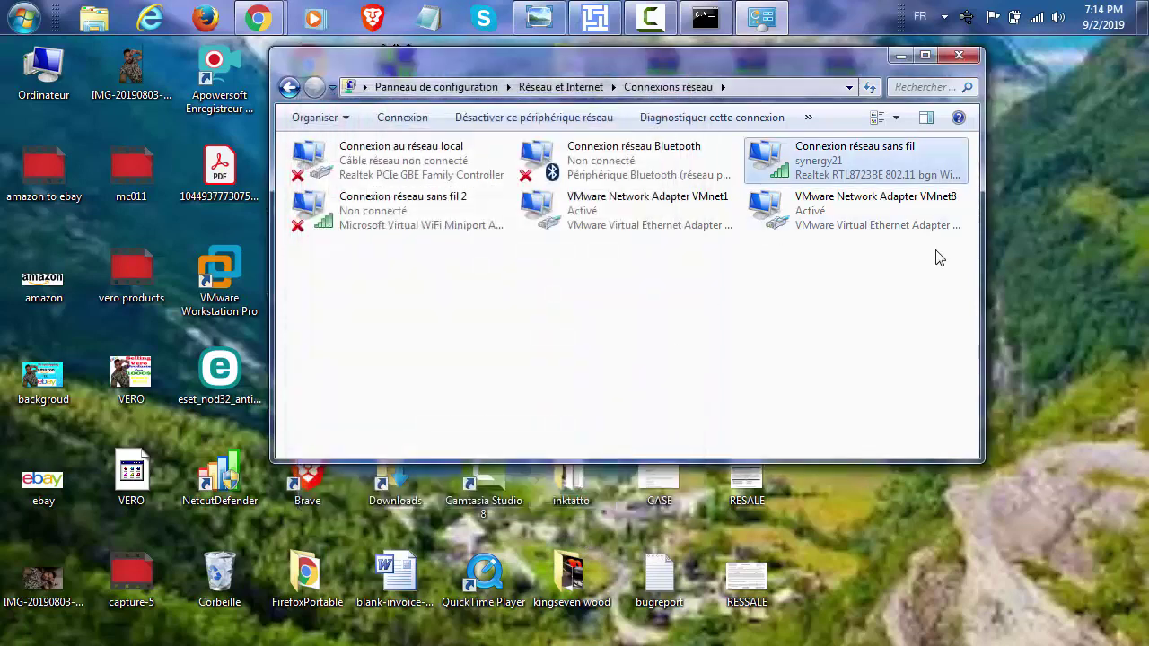
click(900, 55)
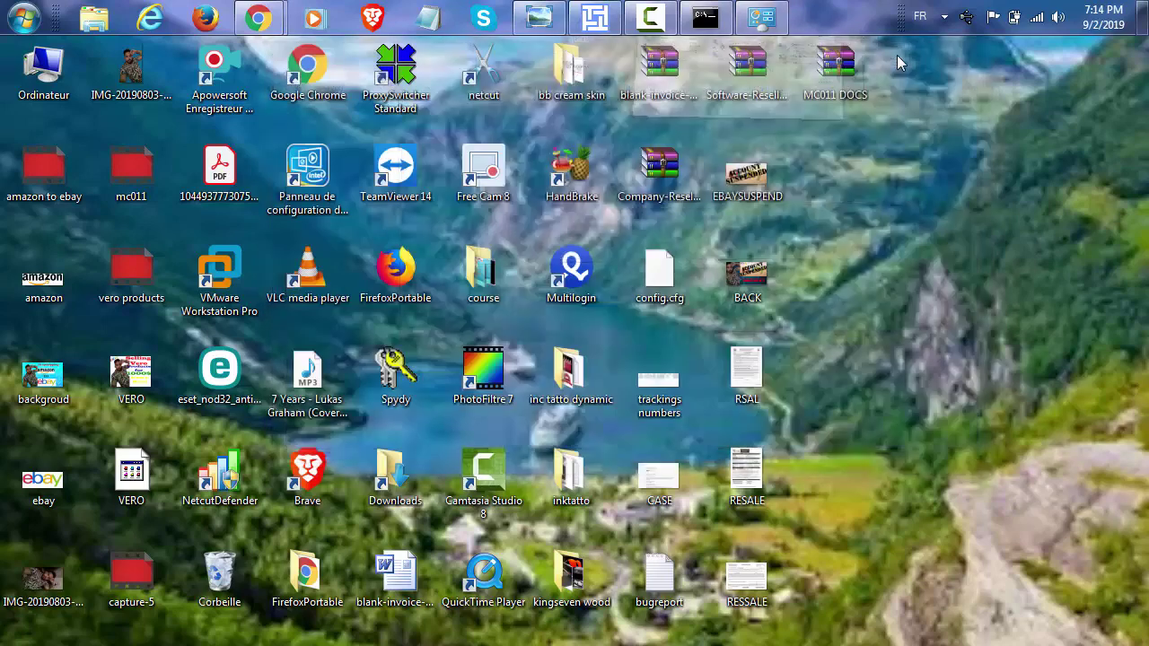
Step: Open the Windows temporary files folder by running %temp%
click(24, 16)
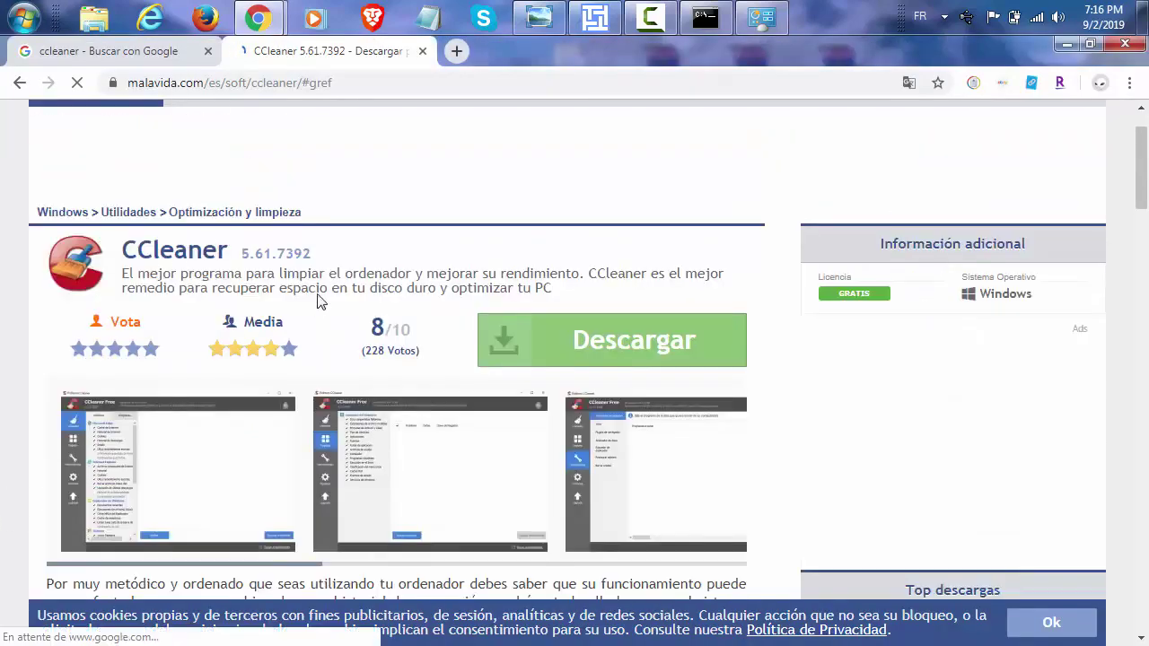
drag(1145, 156, 1146, 171)
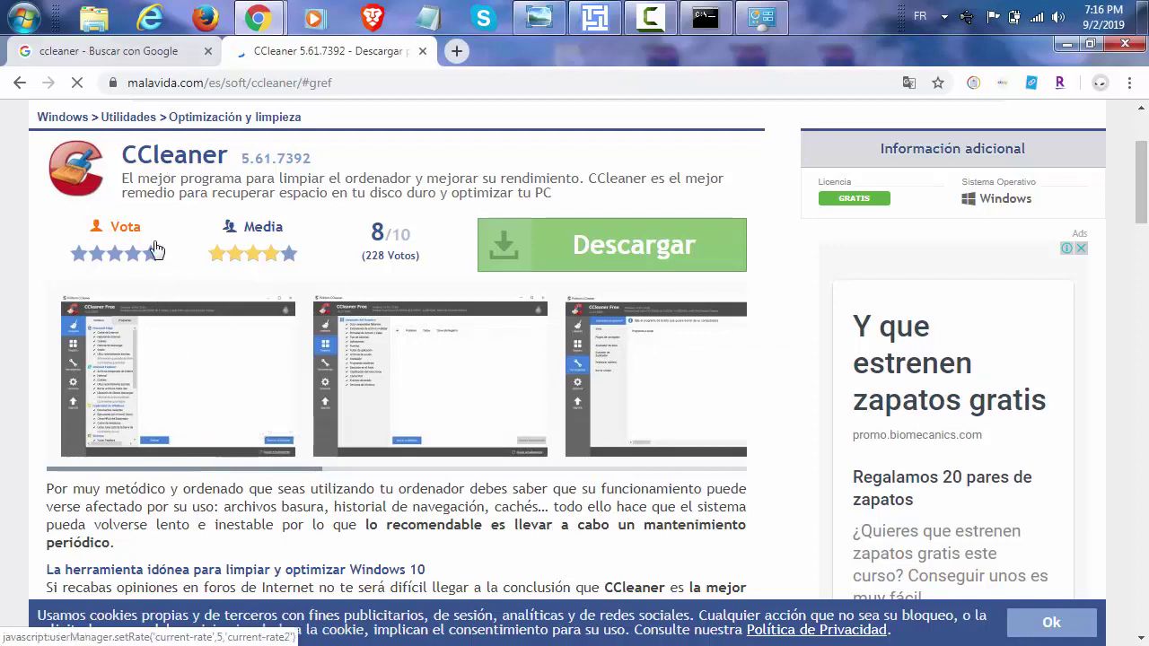
click(22, 20)
click(100, 476)
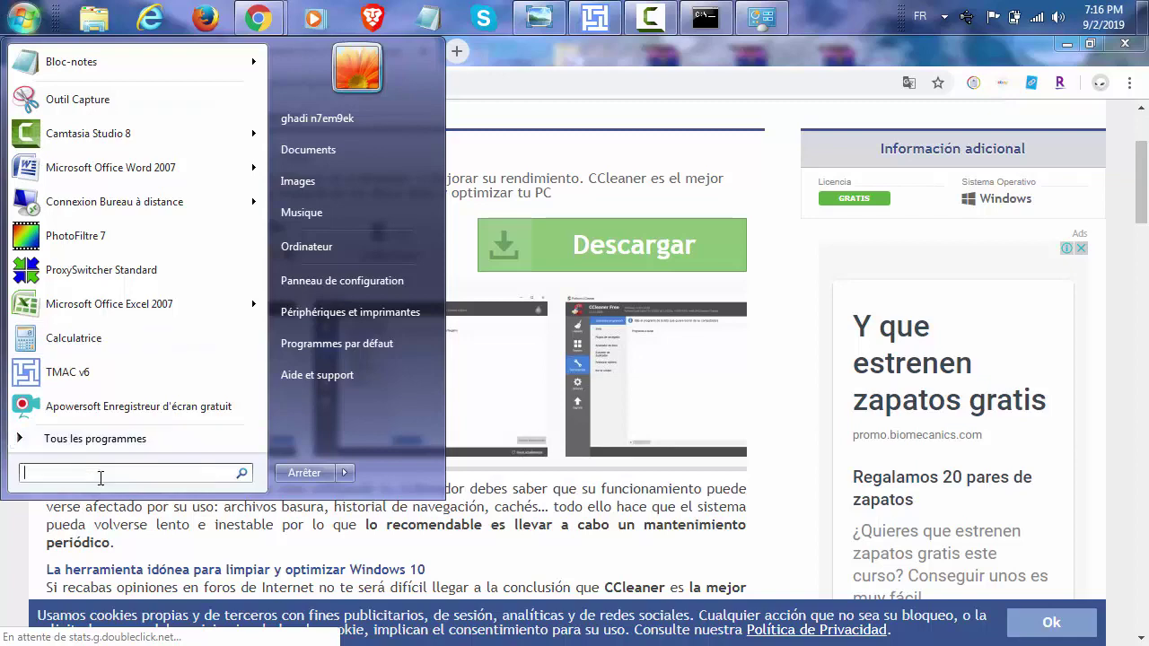
text(ù)
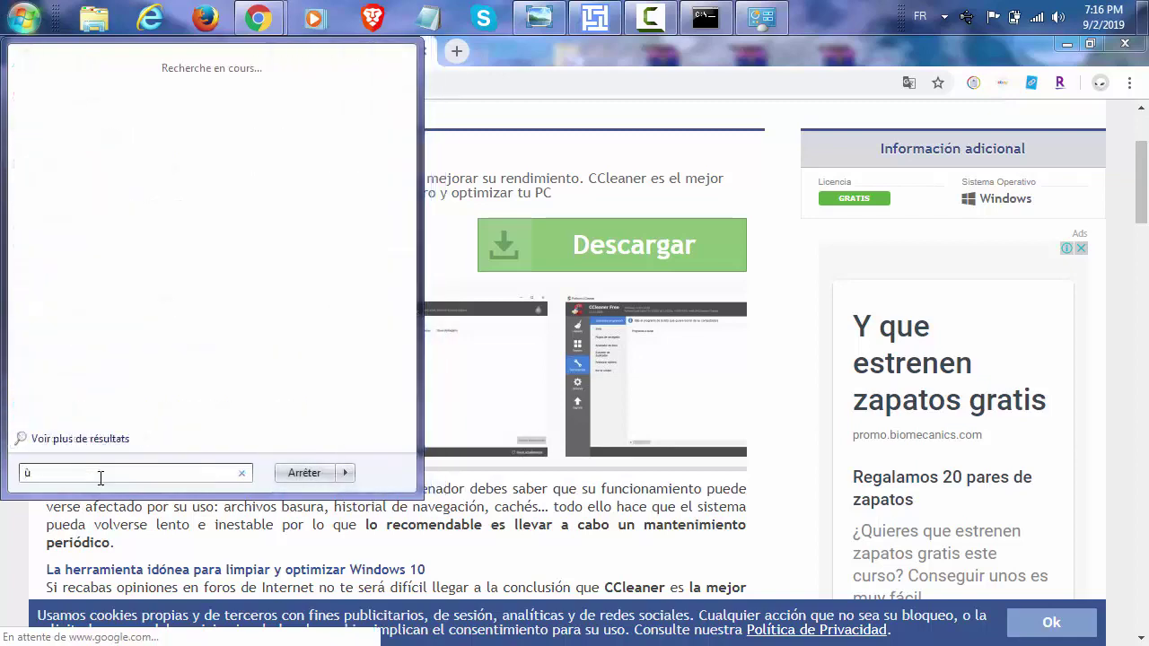
key(BackSpace)
text(%temp%)
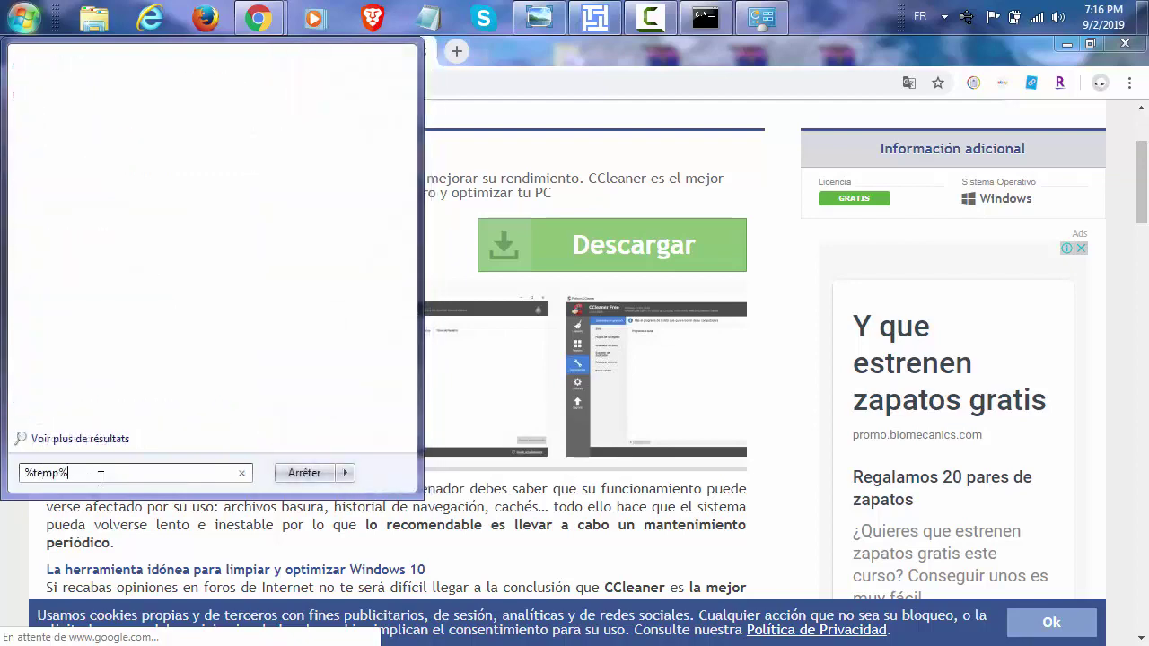
key(Return)
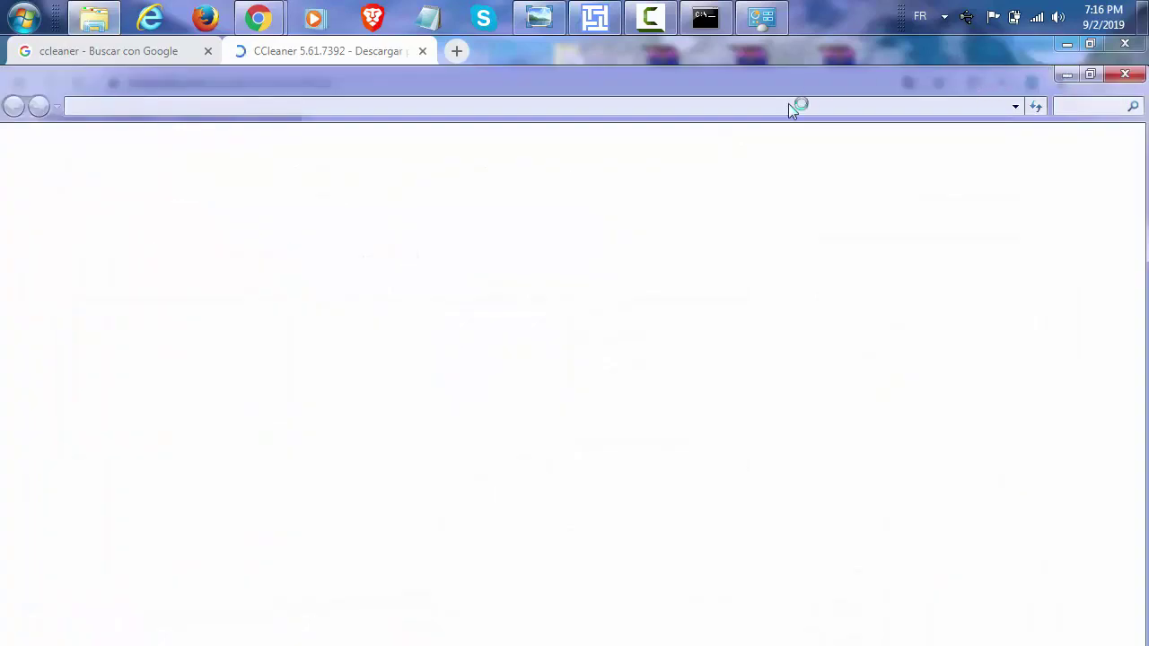
Step: Delete all items in the Temp folder, skipping every item that is in use, and close the folder window
drag(797, 195, 421, 395)
drag(462, 504, 232, 175)
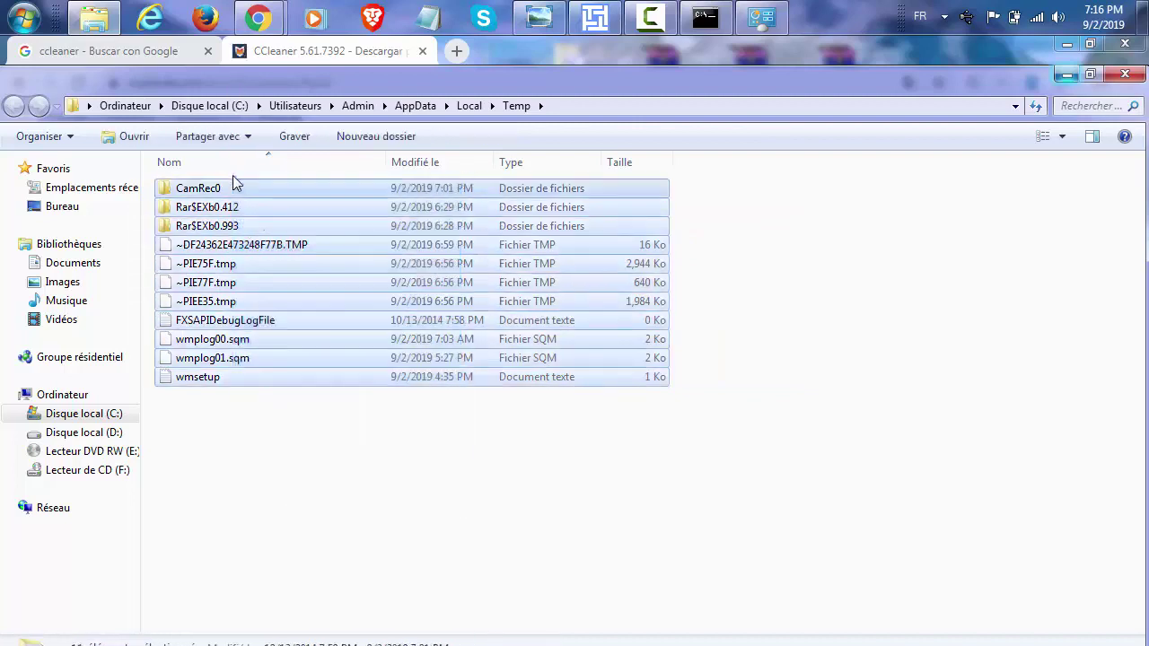
key(Delete)
key(Return)
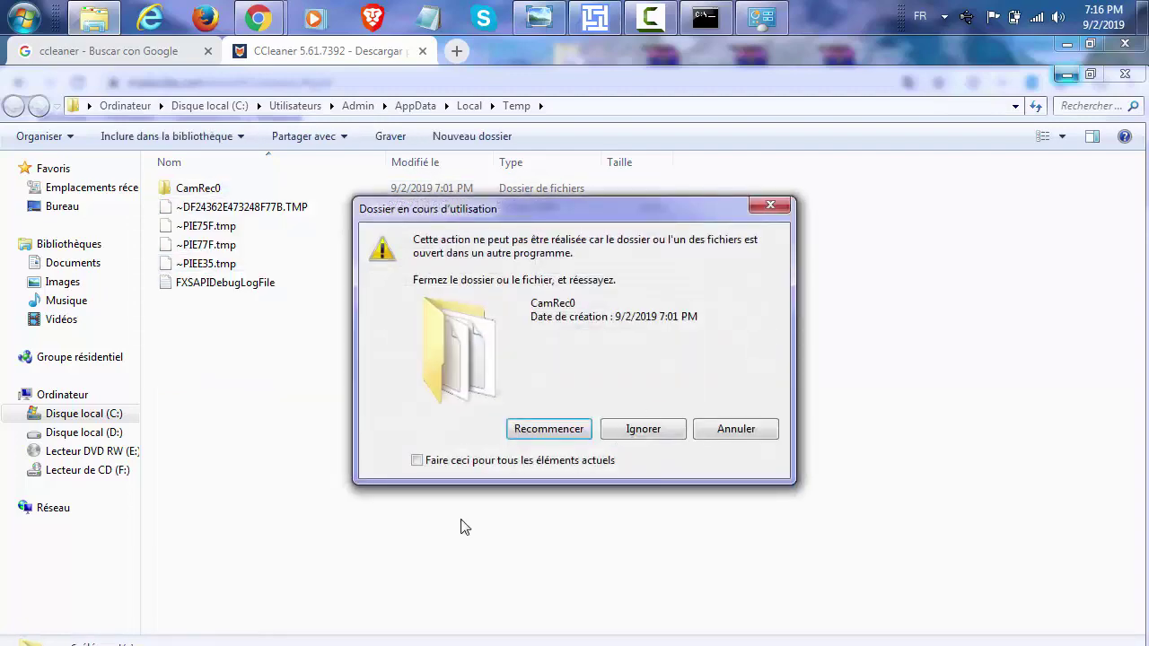
click(444, 461)
click(640, 430)
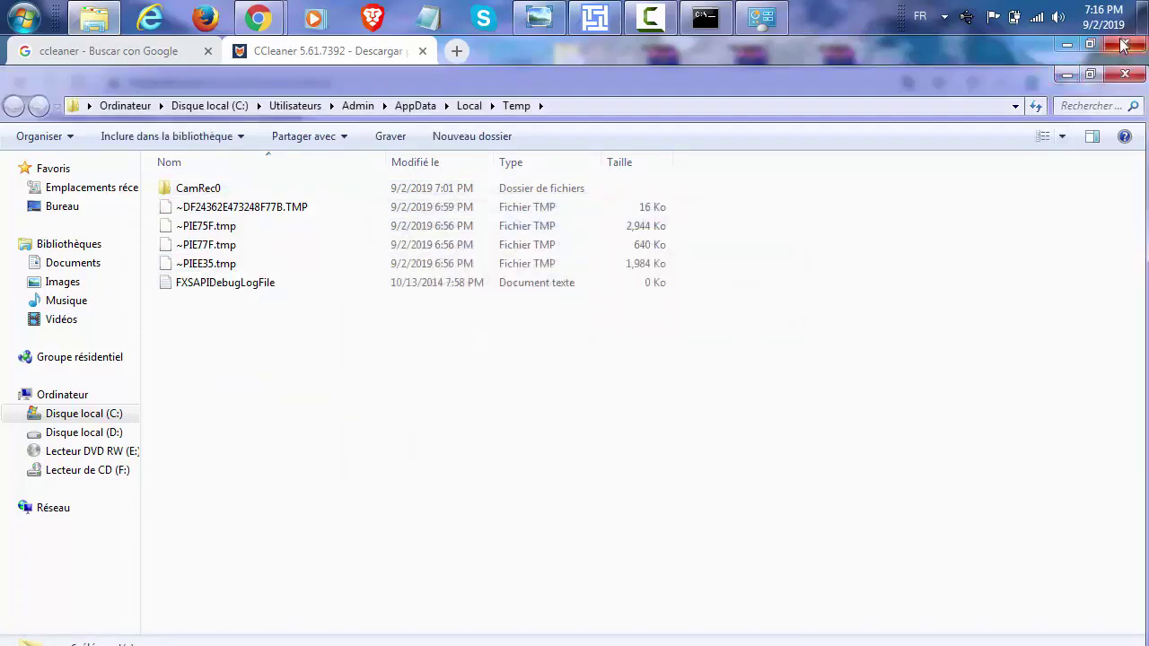
click(1122, 74)
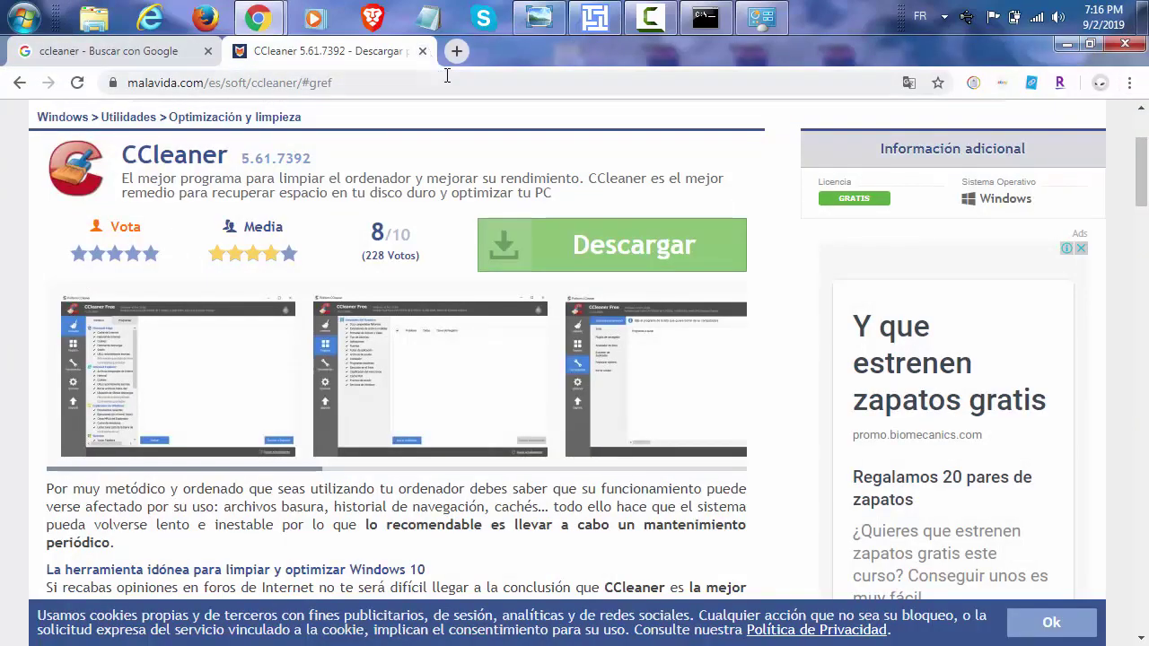
Step: Open the Windows user account settings (Comptes d'utilisateurs) for the current account
click(25, 11)
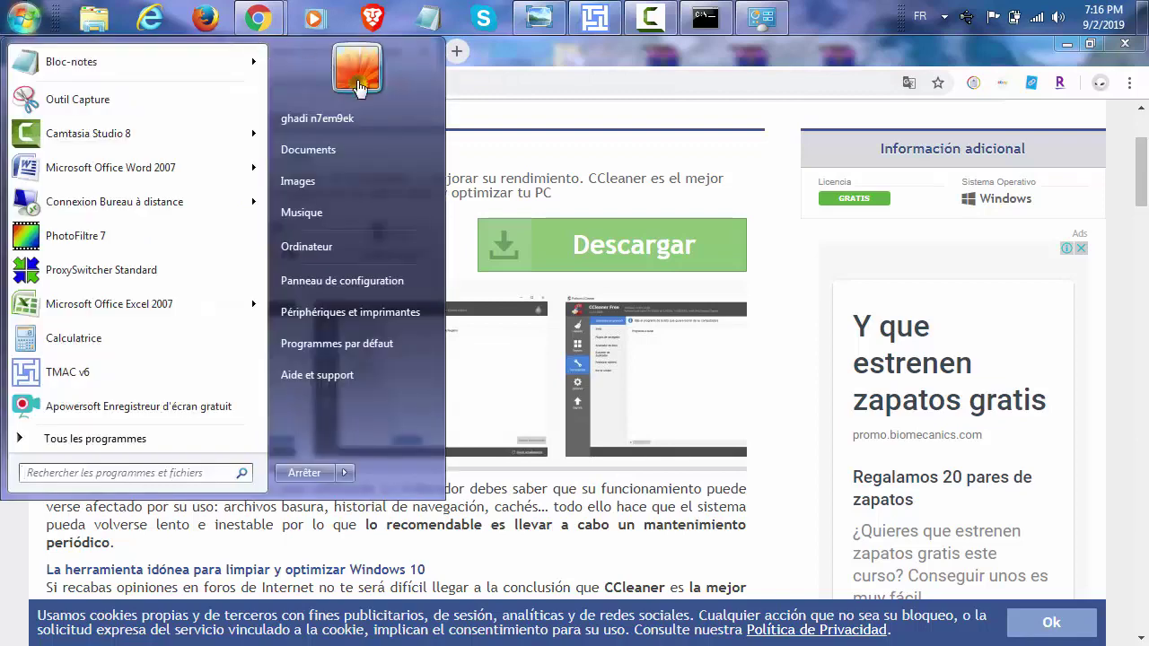
key(Escape)
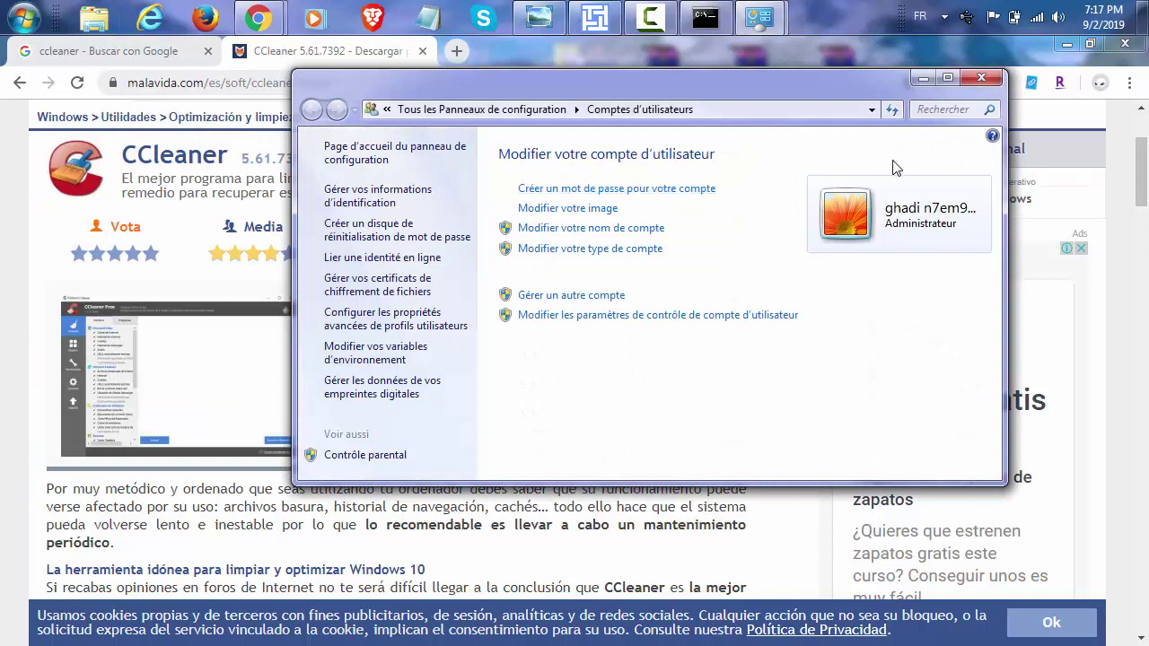
Step: Fill in a new administrator account named hgfhskjf, cancel its creation and close the user accounts window
click(568, 300)
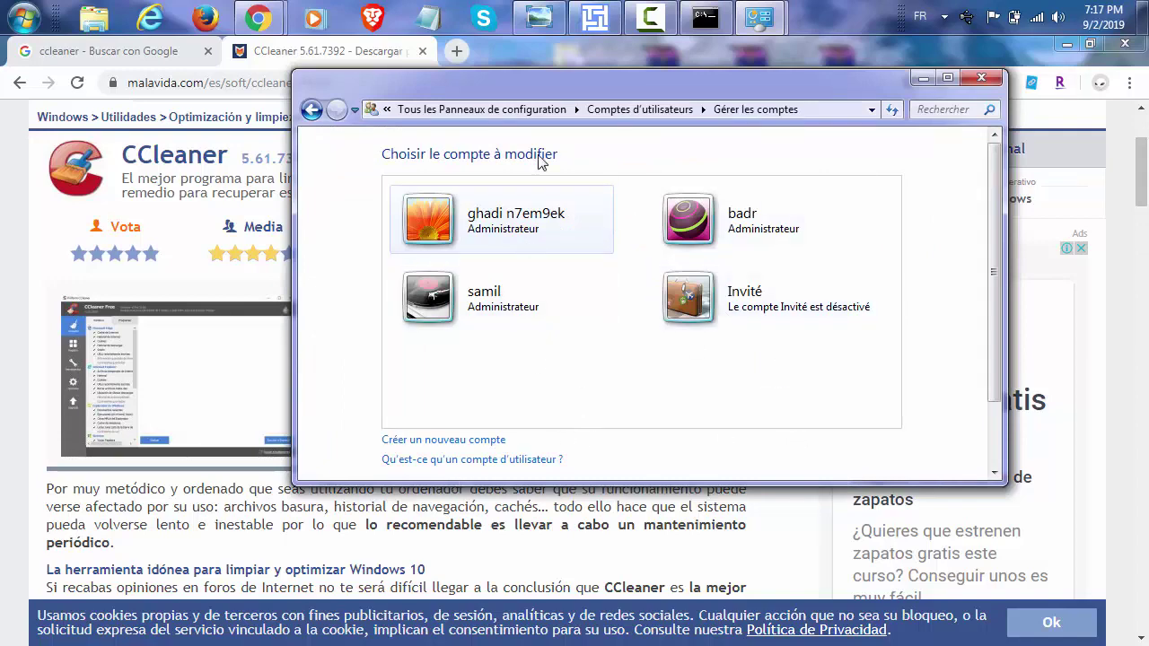
click(460, 441)
text(hgfhskjf)
click(412, 271)
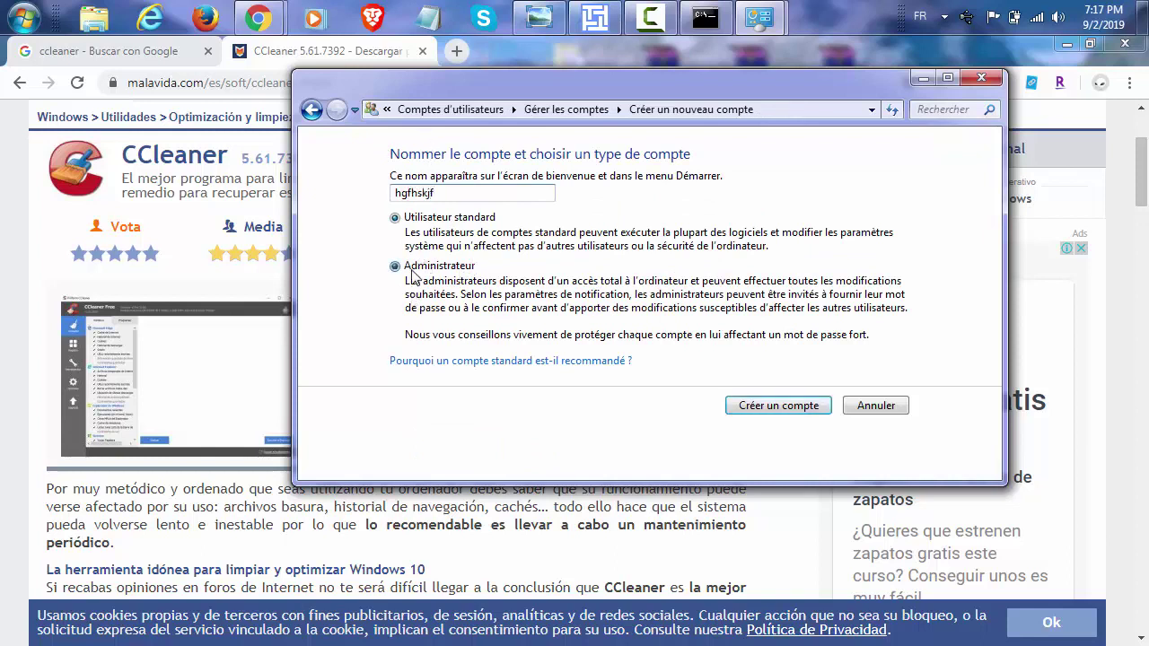
click(872, 401)
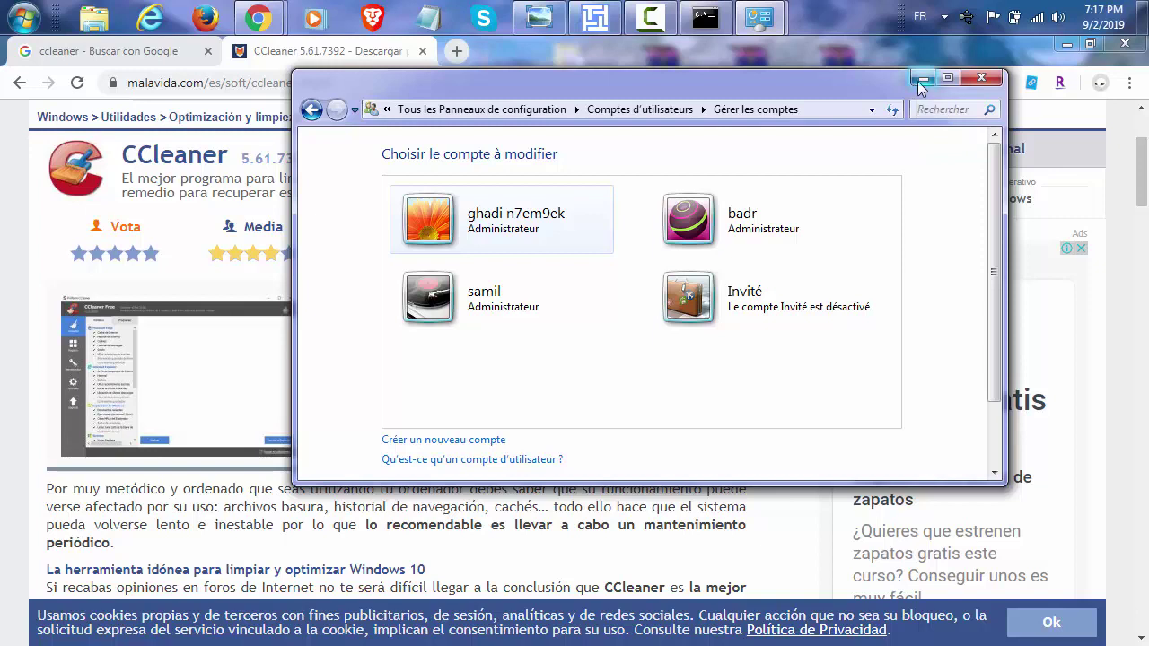
click(983, 81)
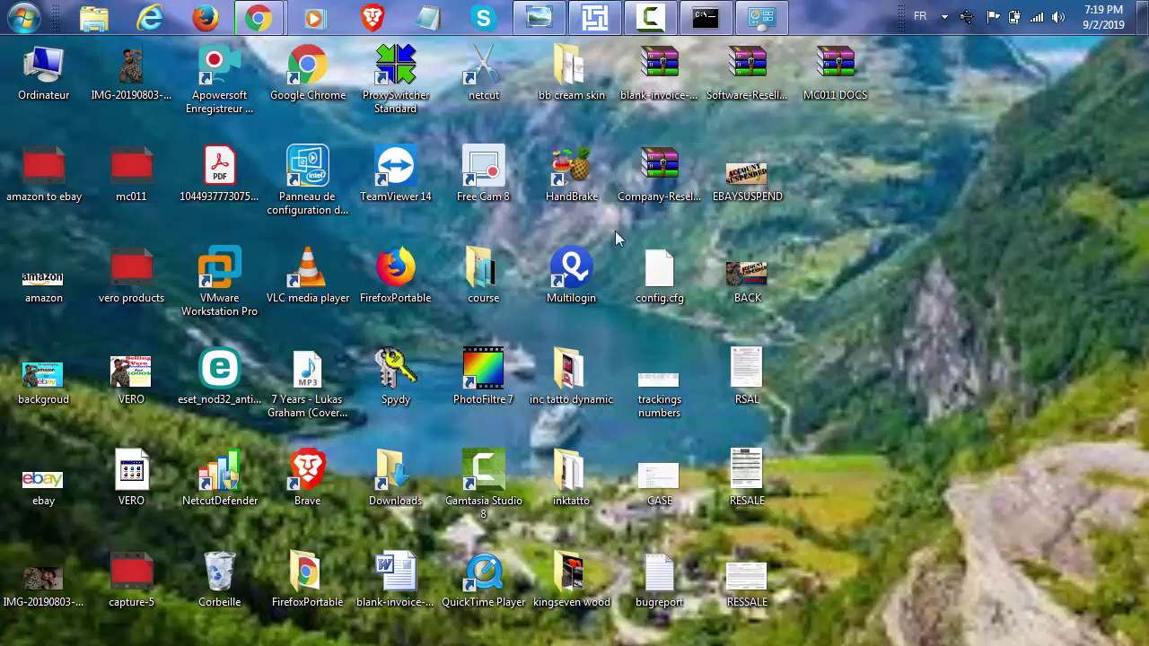
Step: Launch Multilogin and allow it through the Windows firewall on private networks
click(589, 278)
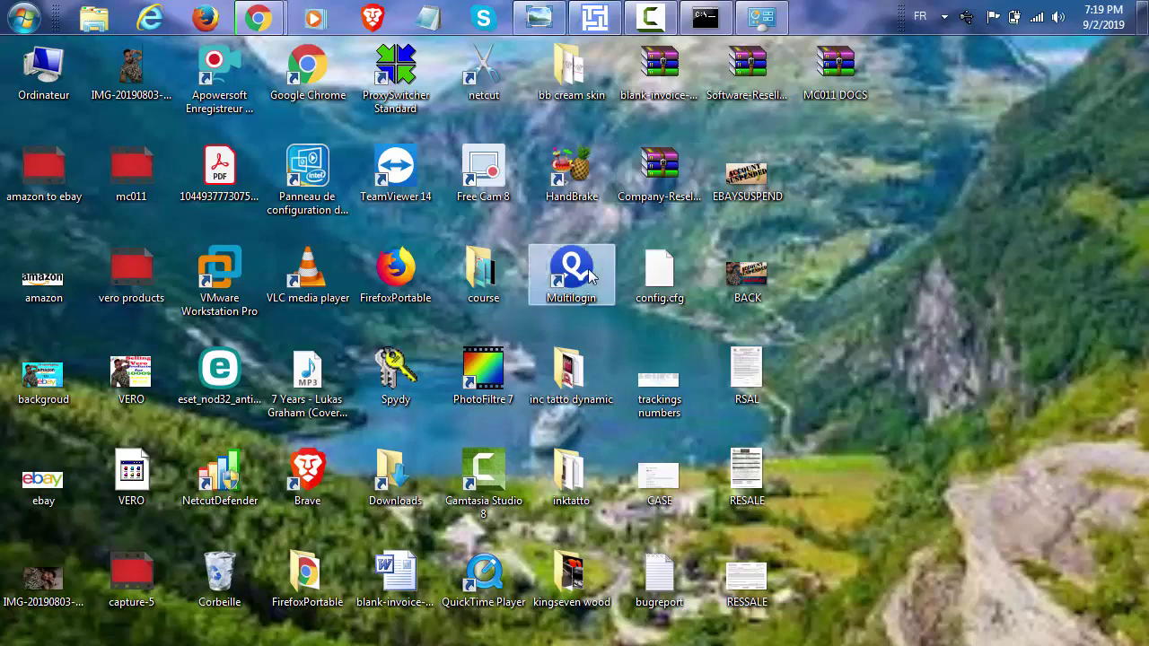
double_click(573, 263)
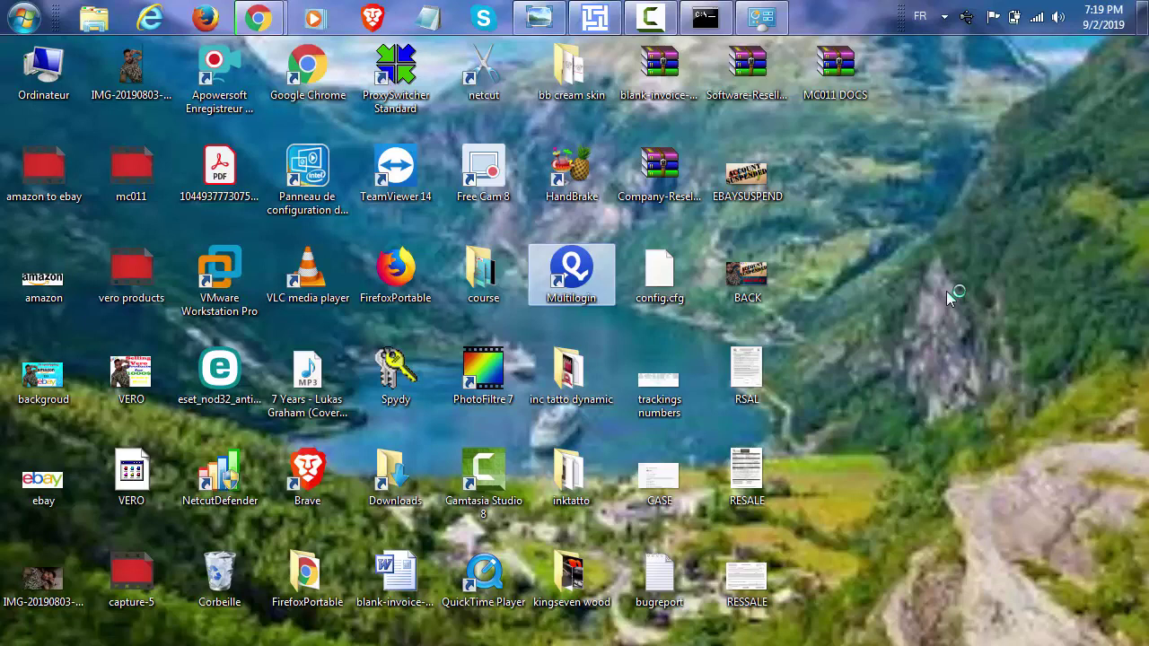
double_click(601, 292)
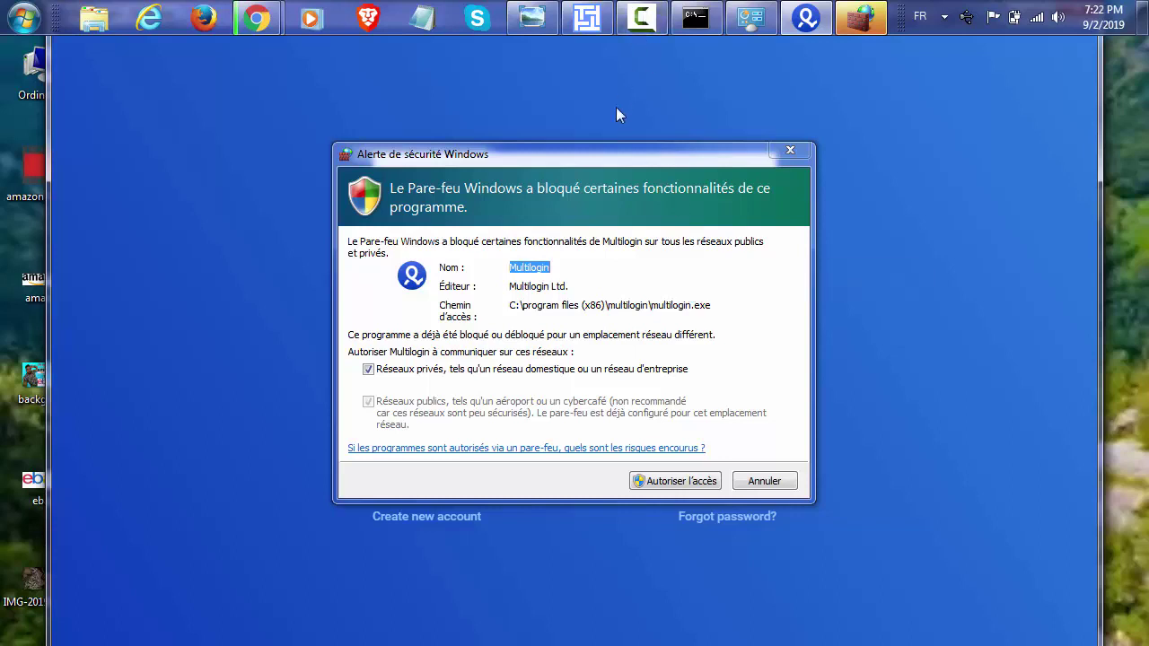
drag(584, 146, 578, 118)
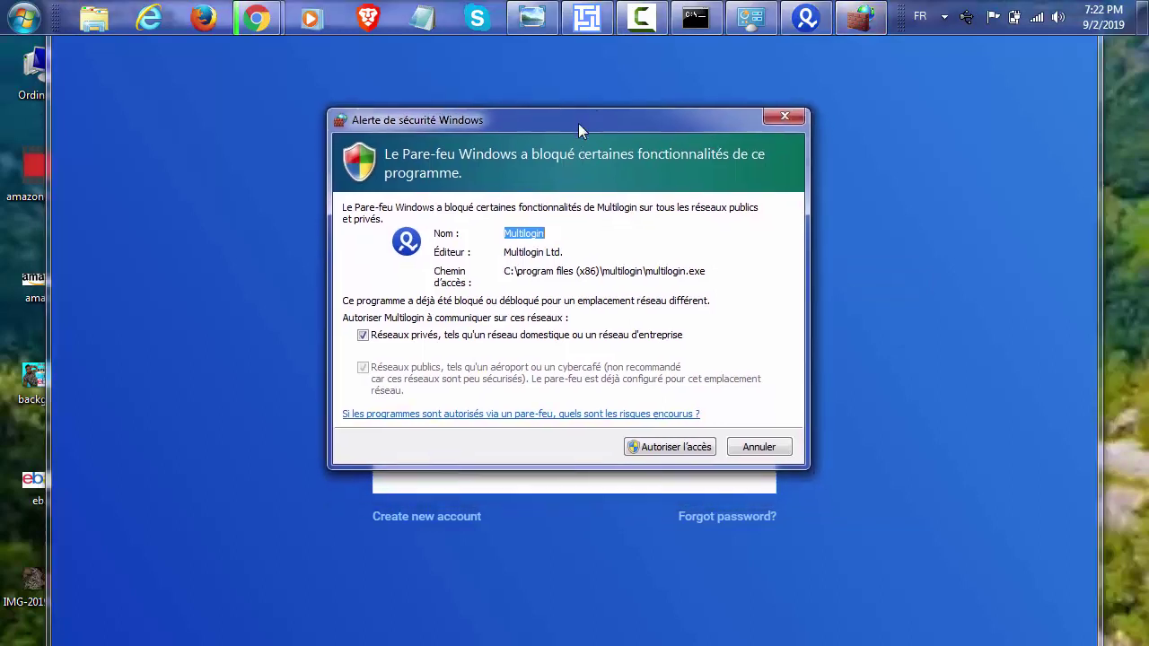
click(679, 455)
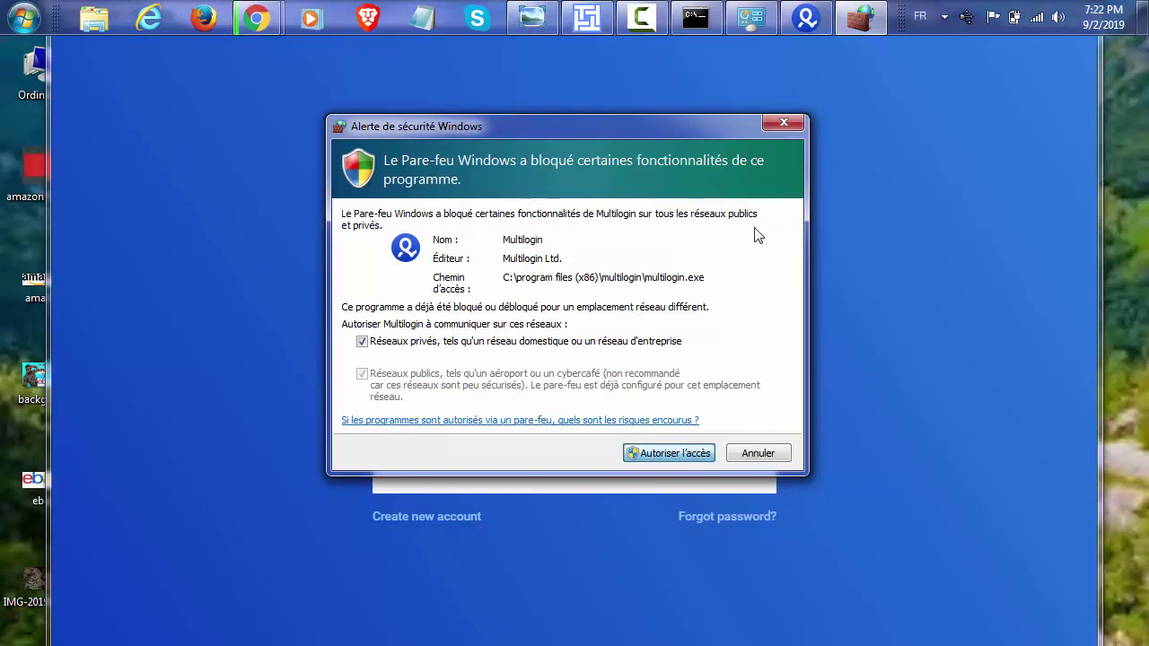
click(657, 455)
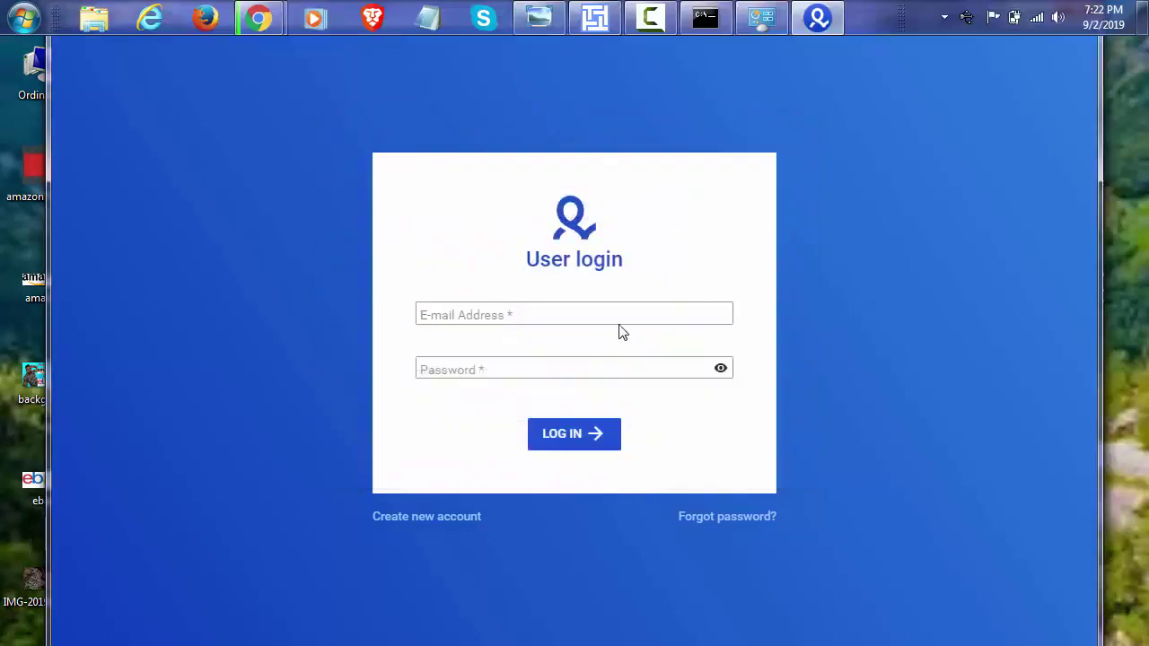
Step: Sign in to Multilogin with the account's e-mail and password and start a new browser profile
click(620, 316)
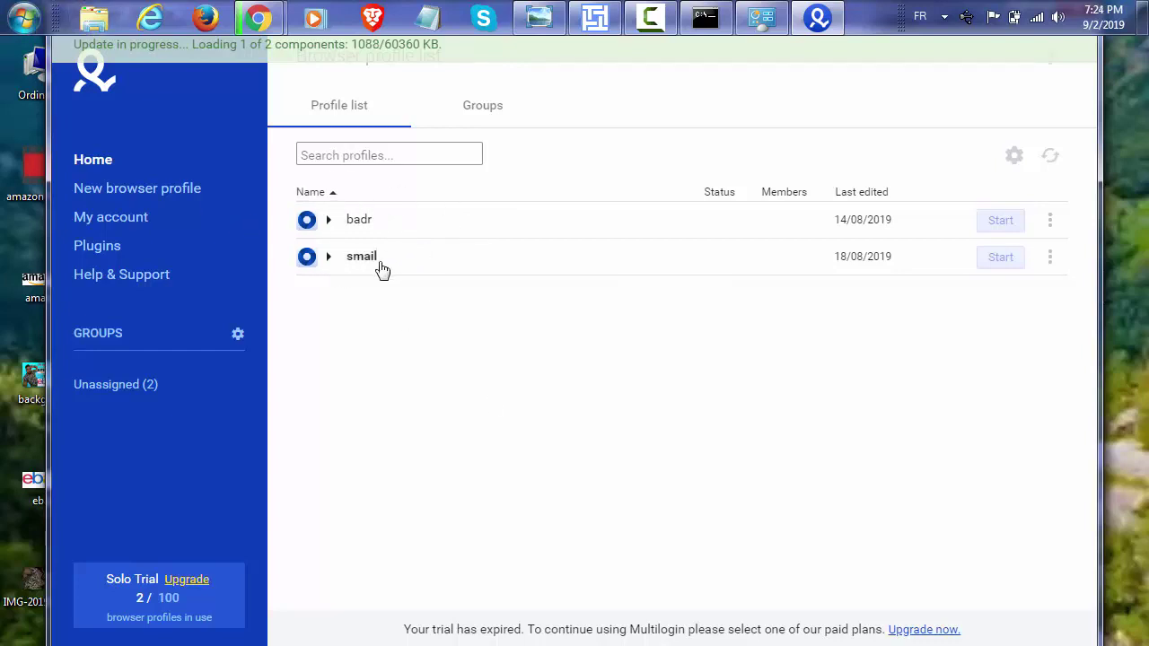
click(20, 14)
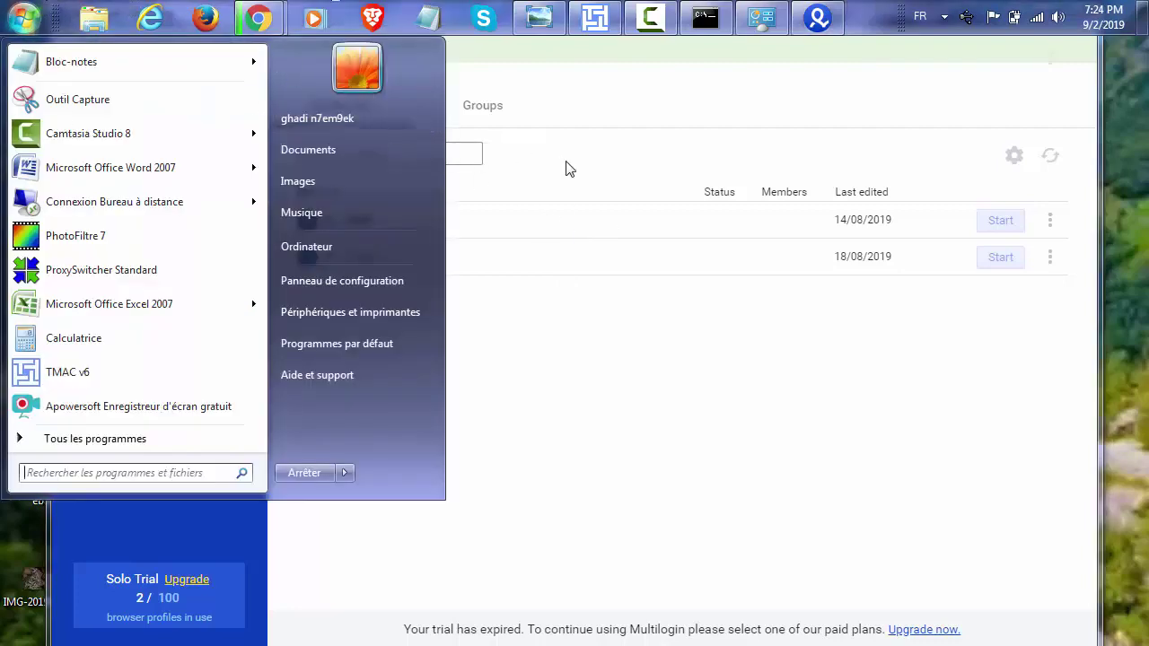
click(591, 371)
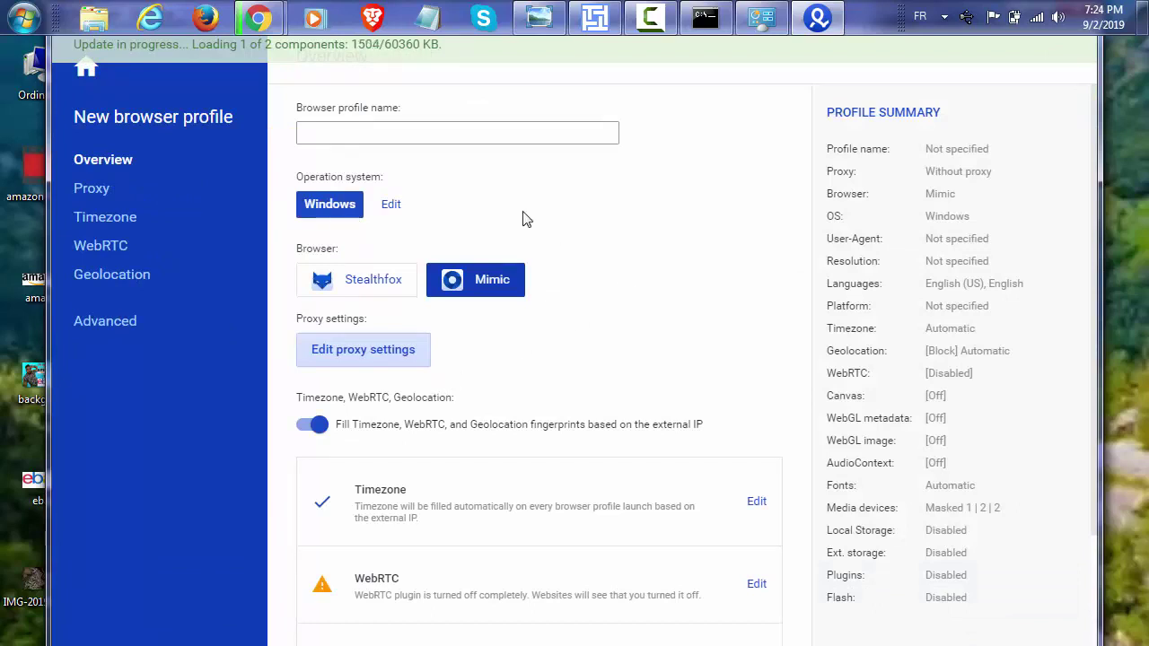
Step: Review the operating system choices for the new browser profile and cancel without changing them
click(393, 206)
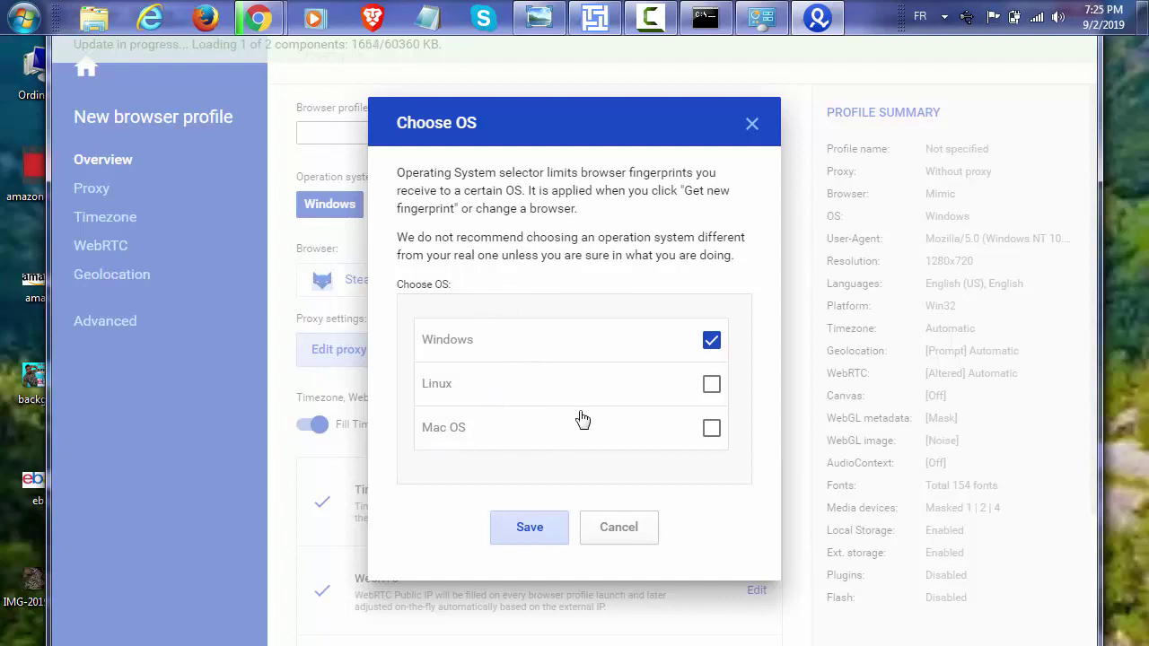
click(617, 531)
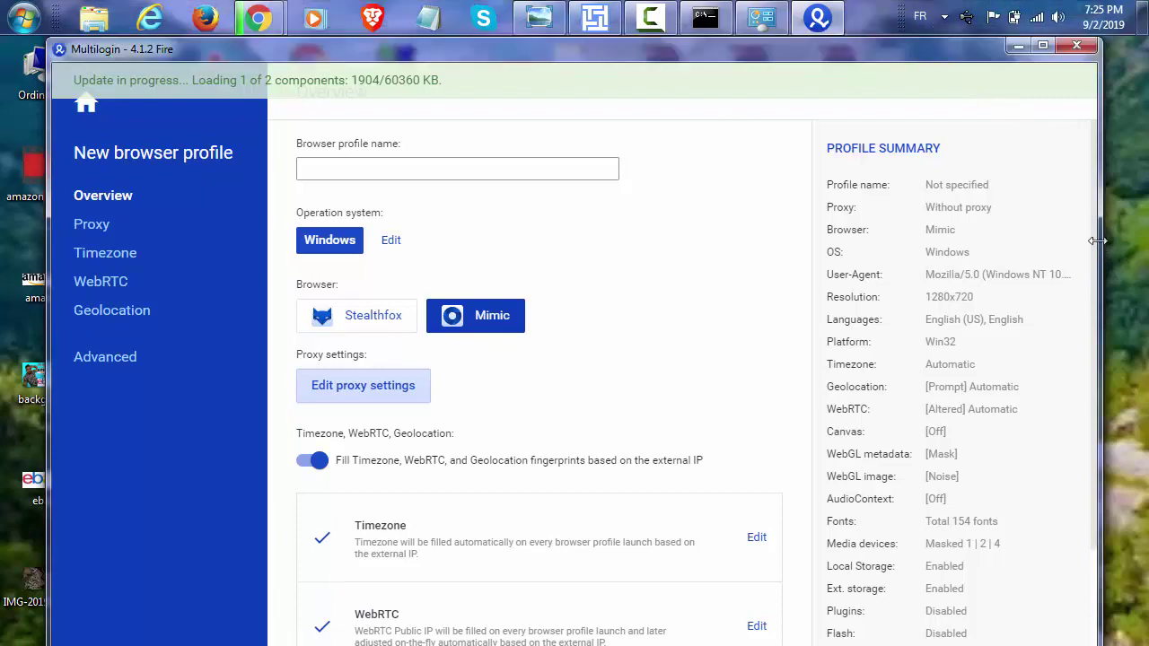
drag(920, 49, 910, 41)
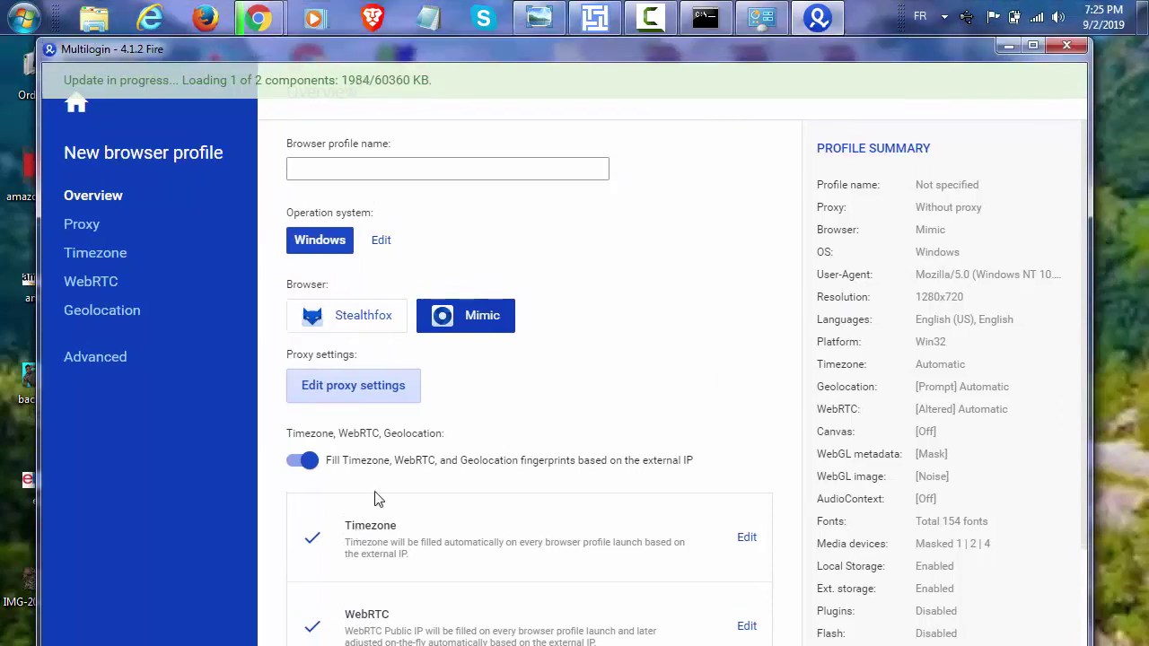
Step: Examine the new profile's WebRTC local IP and geolocation settings, leave them as they are and minimize Multilogin
click(97, 287)
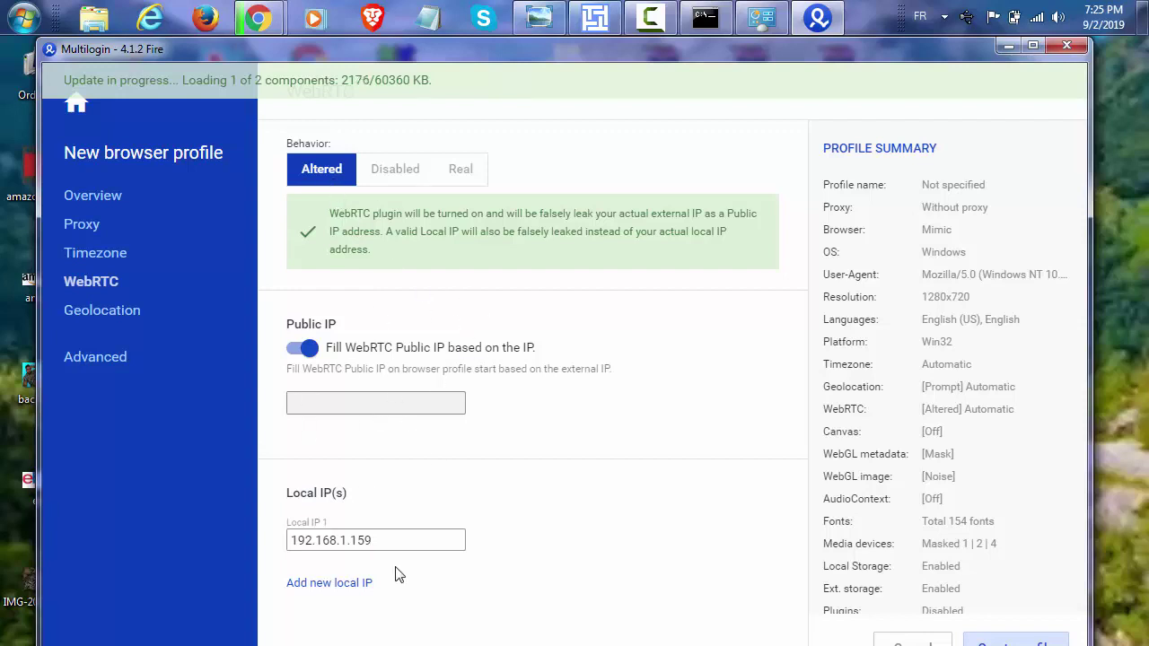
click(383, 540)
key(ctrl+a)
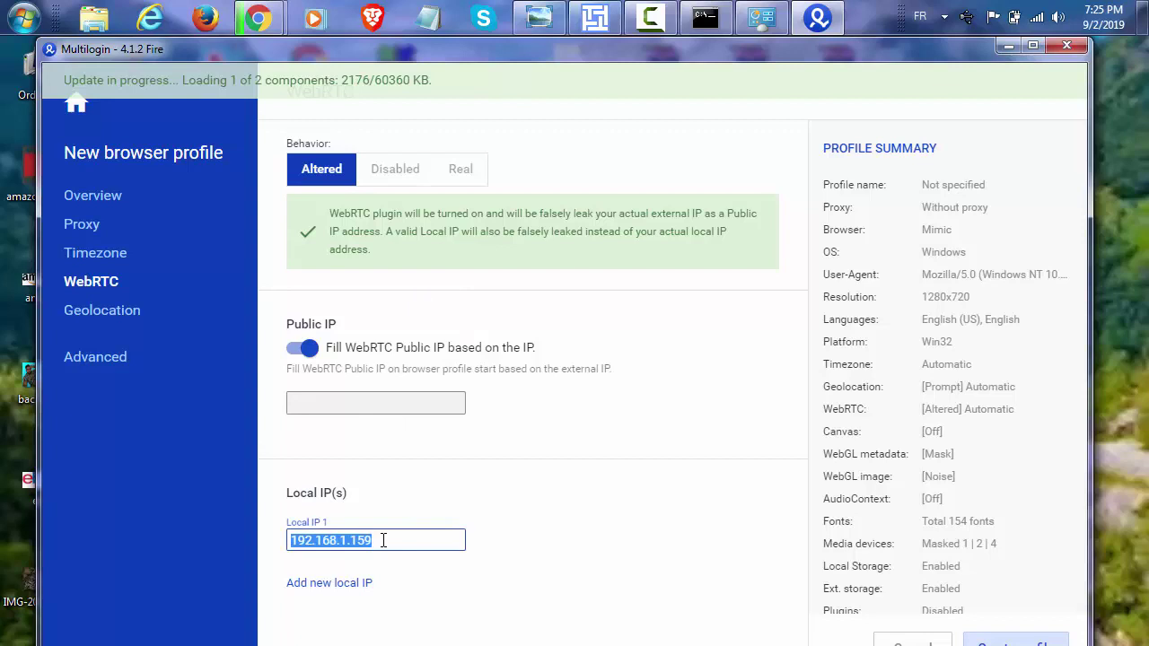
click(384, 539)
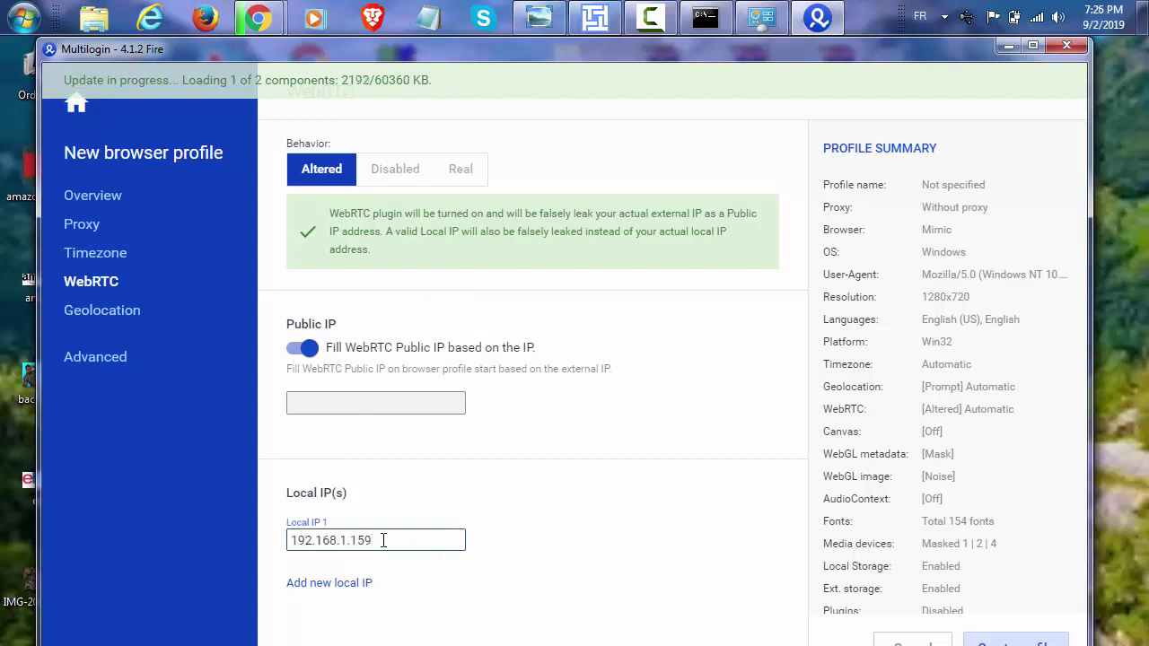
click(125, 315)
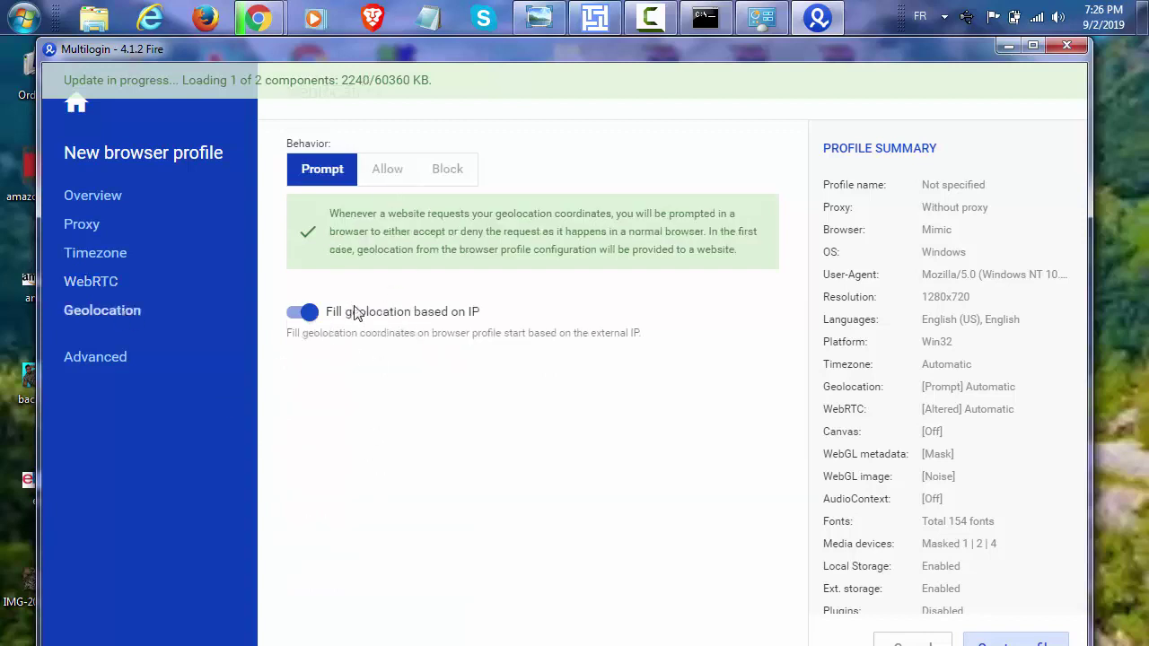
drag(362, 250, 485, 321)
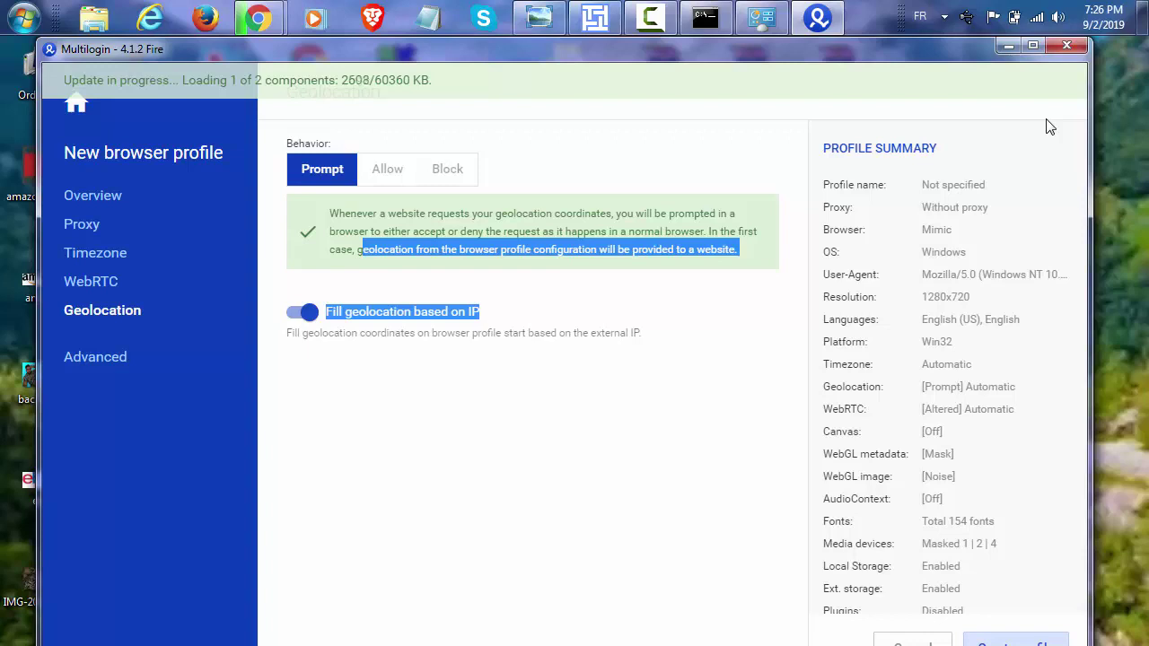
click(1006, 47)
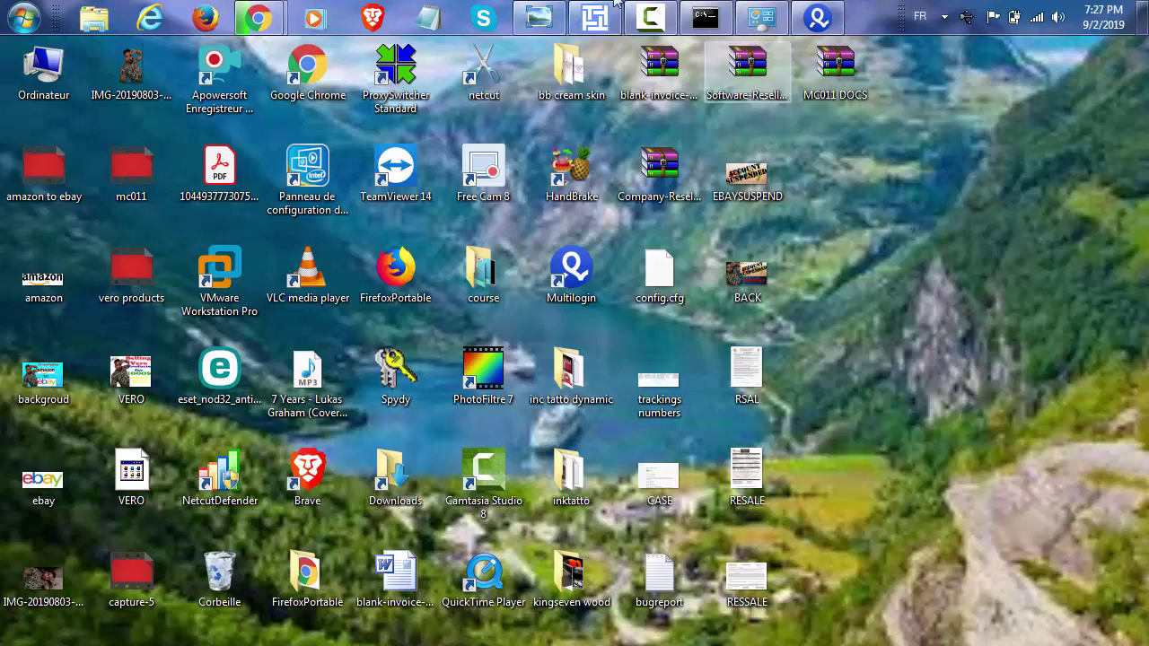
Step: Dismiss the EBAYSUSPEND picture and launch VMware Workstation Pro by searching the installed programs for vm
click(544, 12)
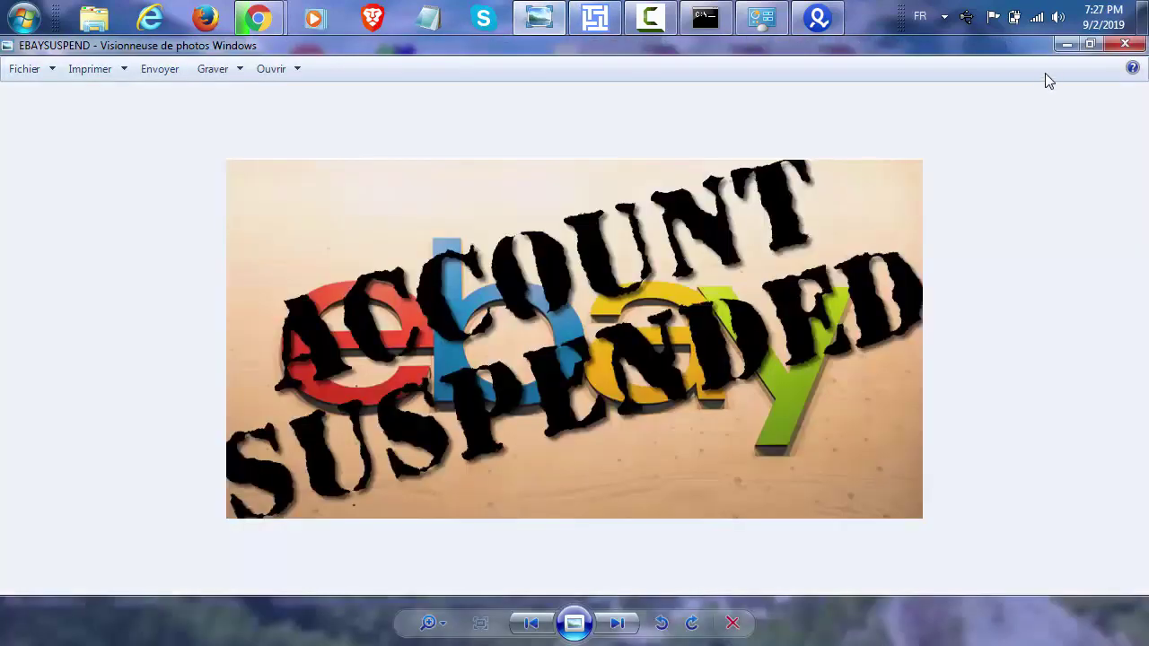
click(1067, 44)
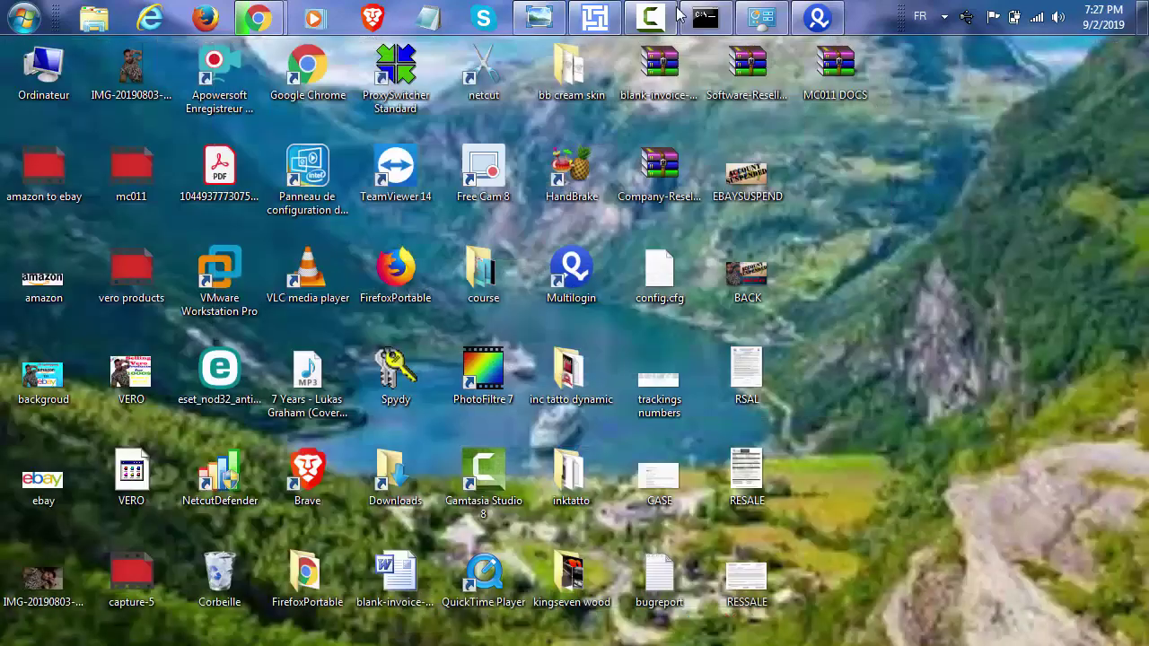
click(3, 7)
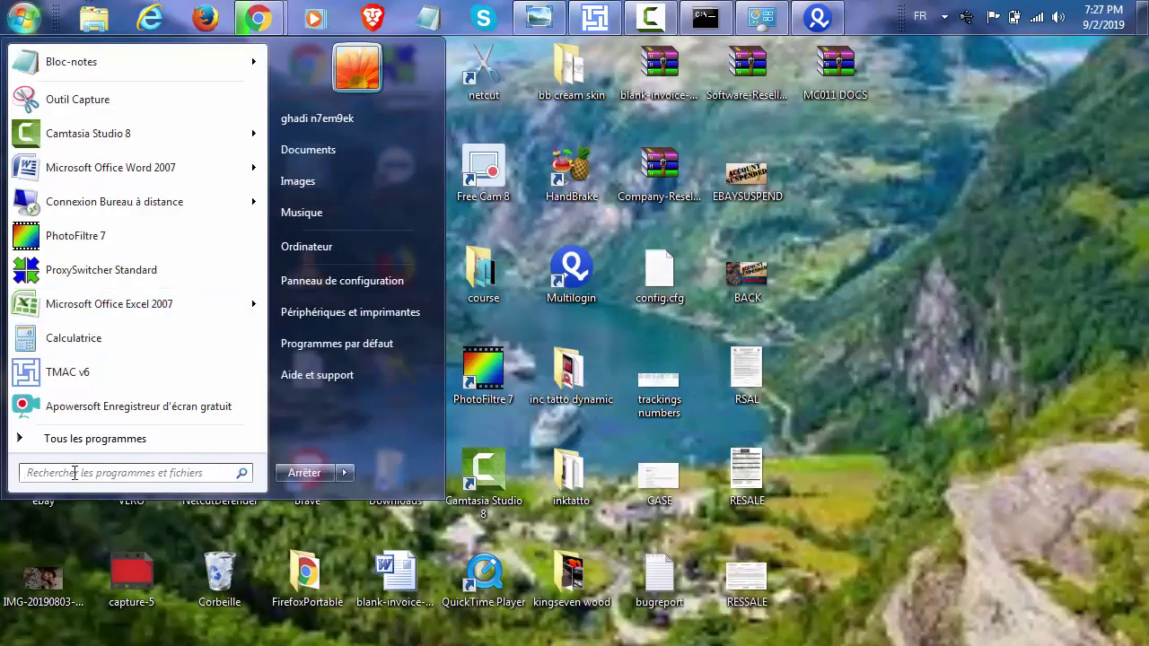
text(vm)
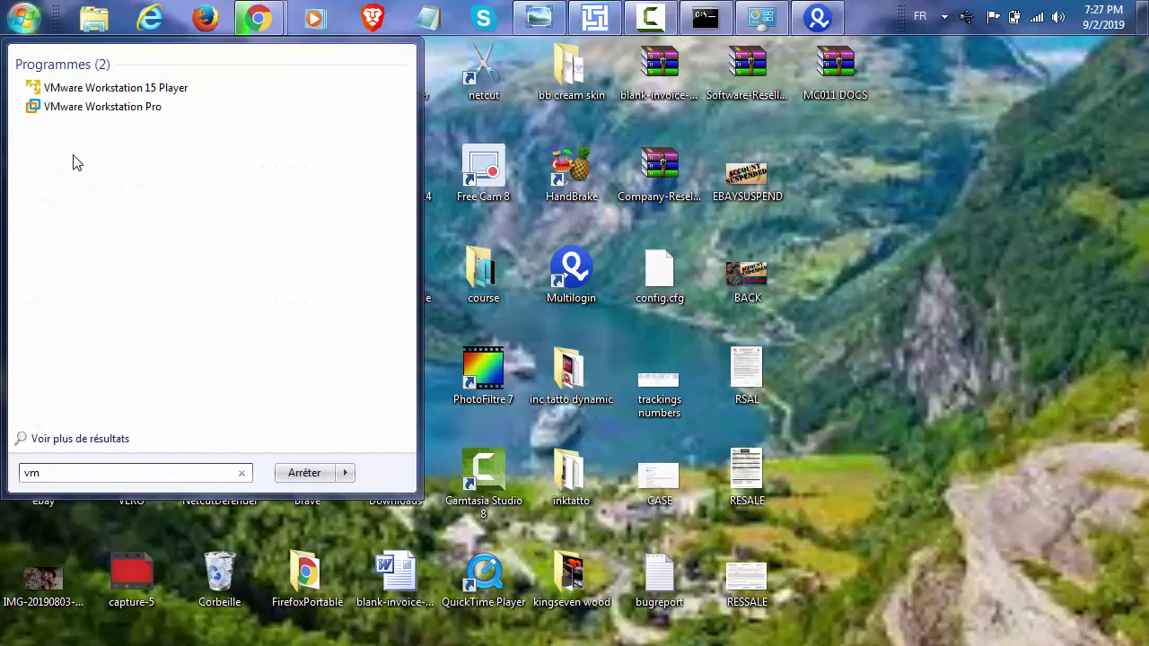
click(119, 112)
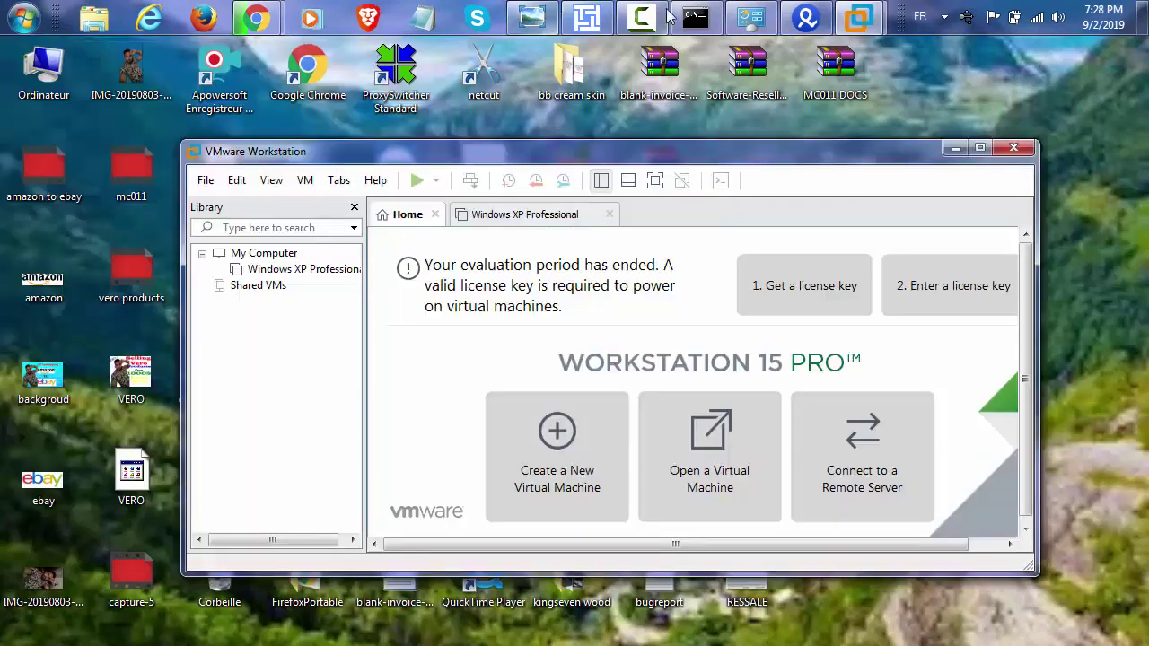
mouse_move(649, 19)
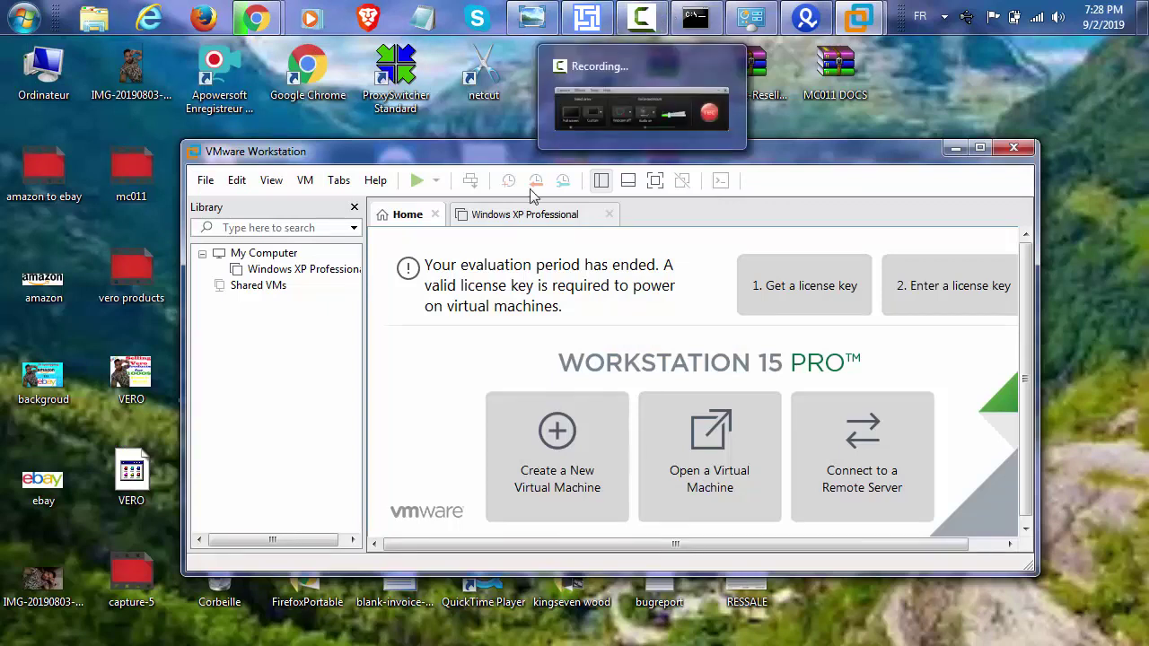
drag(499, 160, 499, 150)
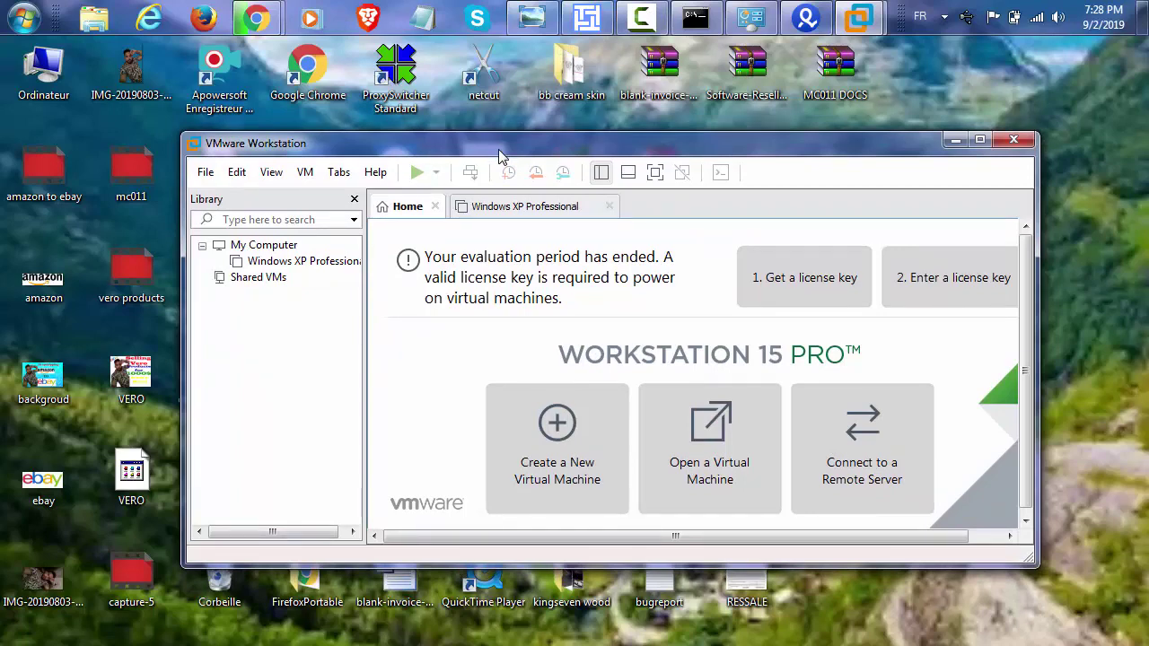
Step: Examine the Windows XP Professional virtual machine's devices and details, and minimize VMware Workstation
click(508, 207)
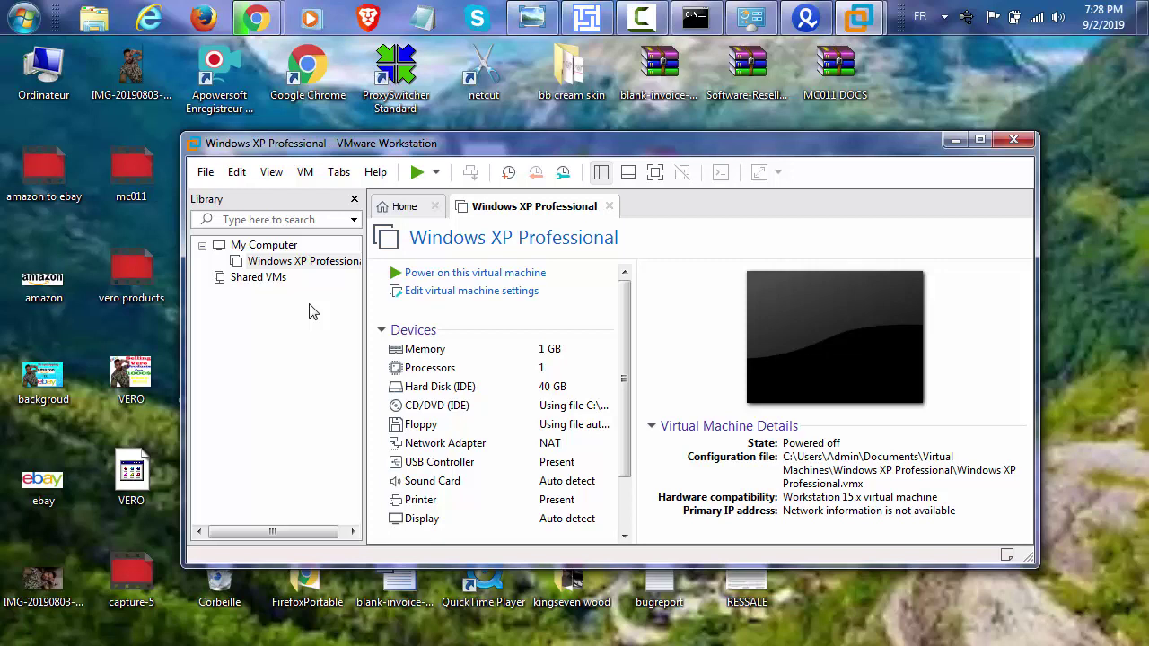
drag(222, 153, 231, 160)
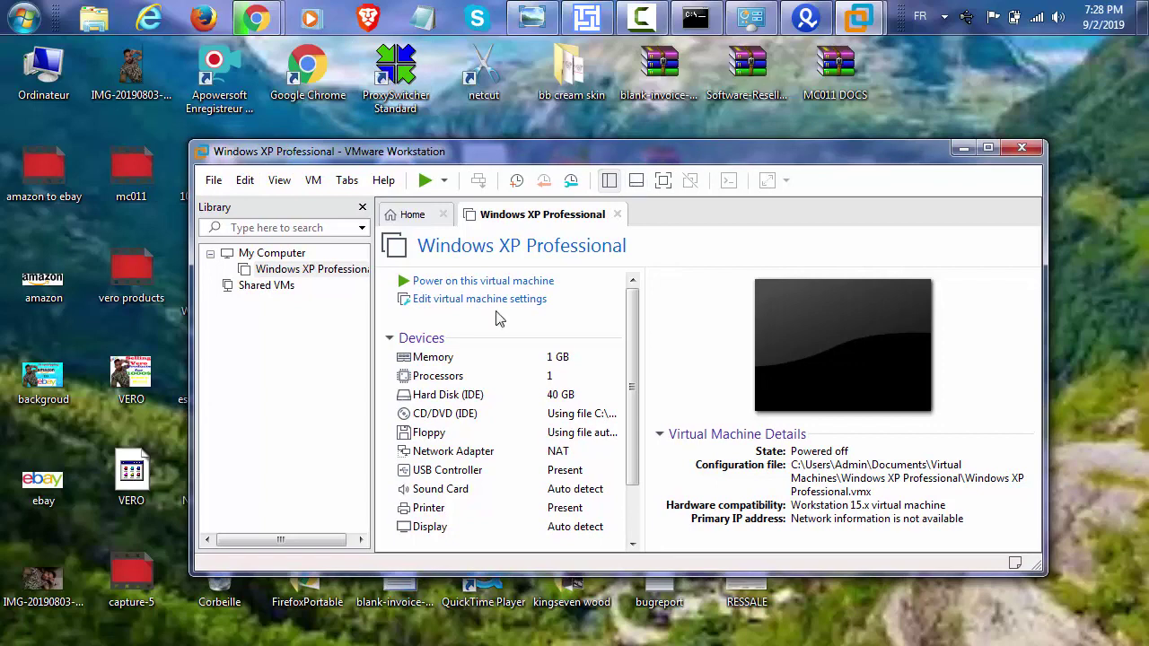
drag(471, 154, 454, 122)
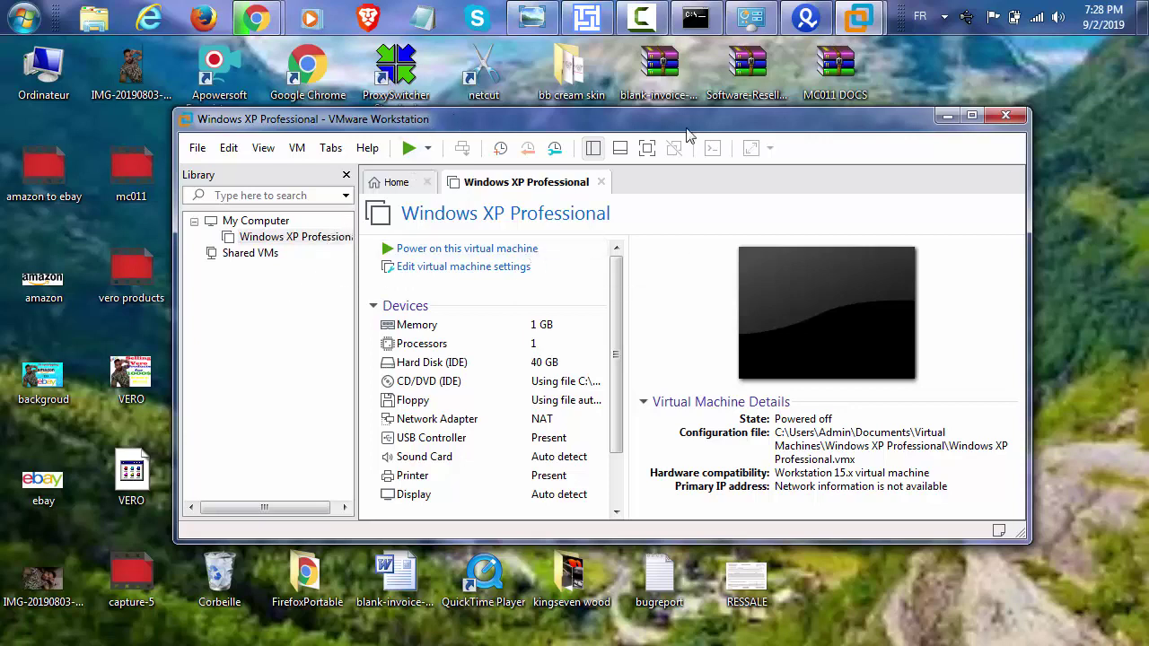
drag(656, 128, 653, 119)
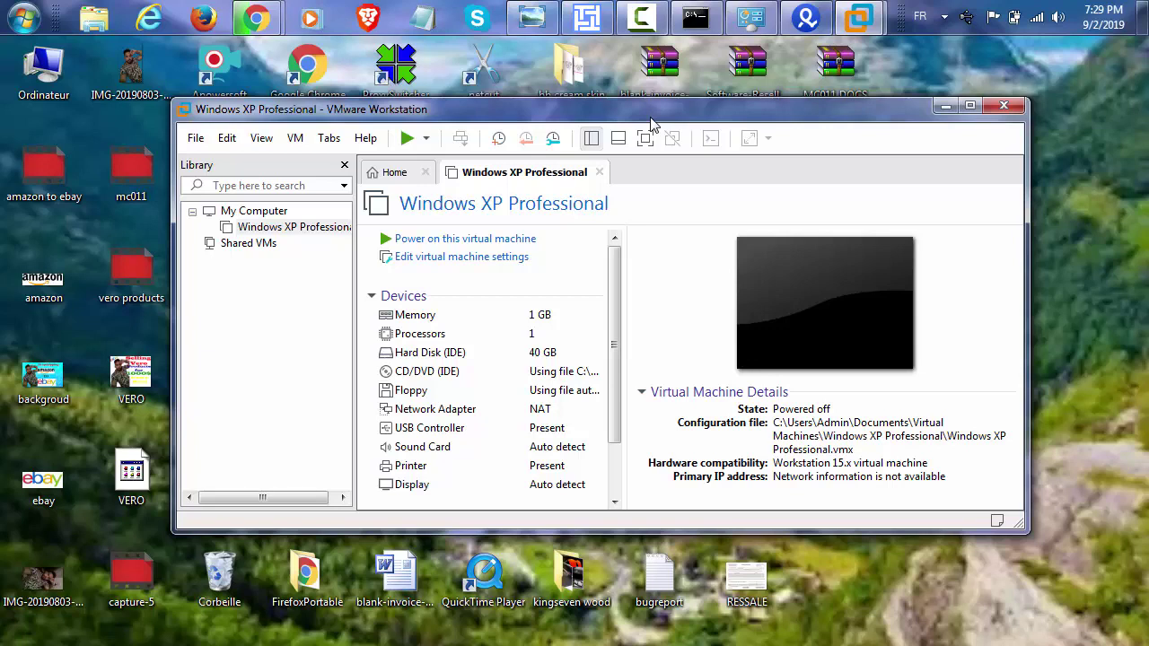
mouse_move(789, 29)
drag(890, 103, 884, 108)
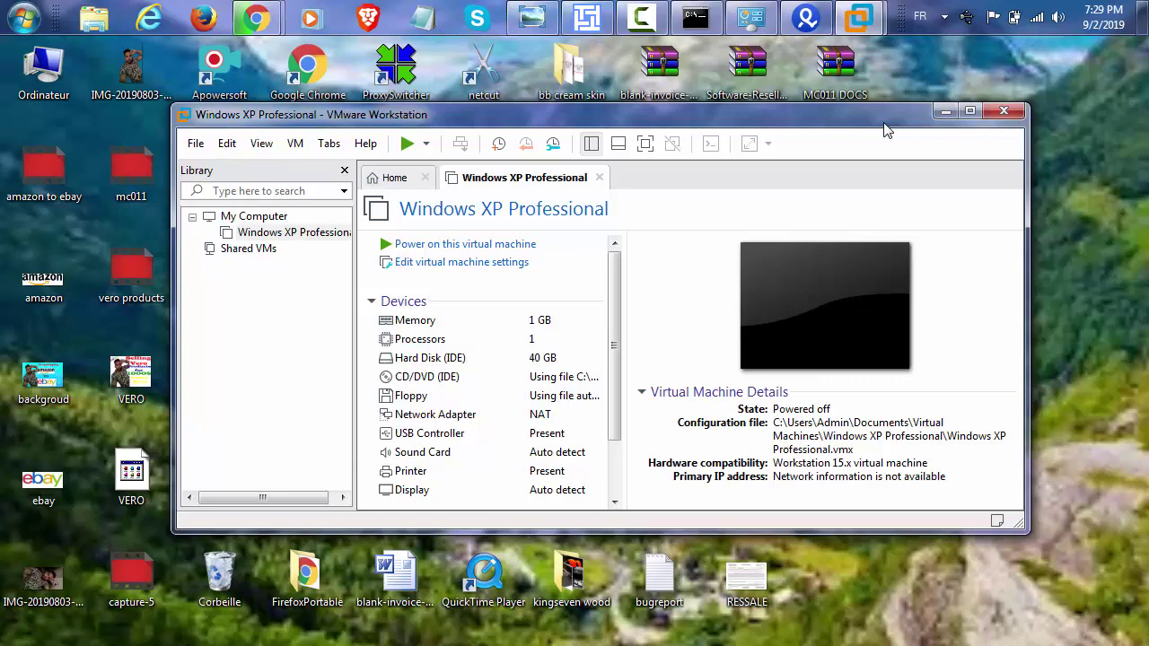
click(946, 111)
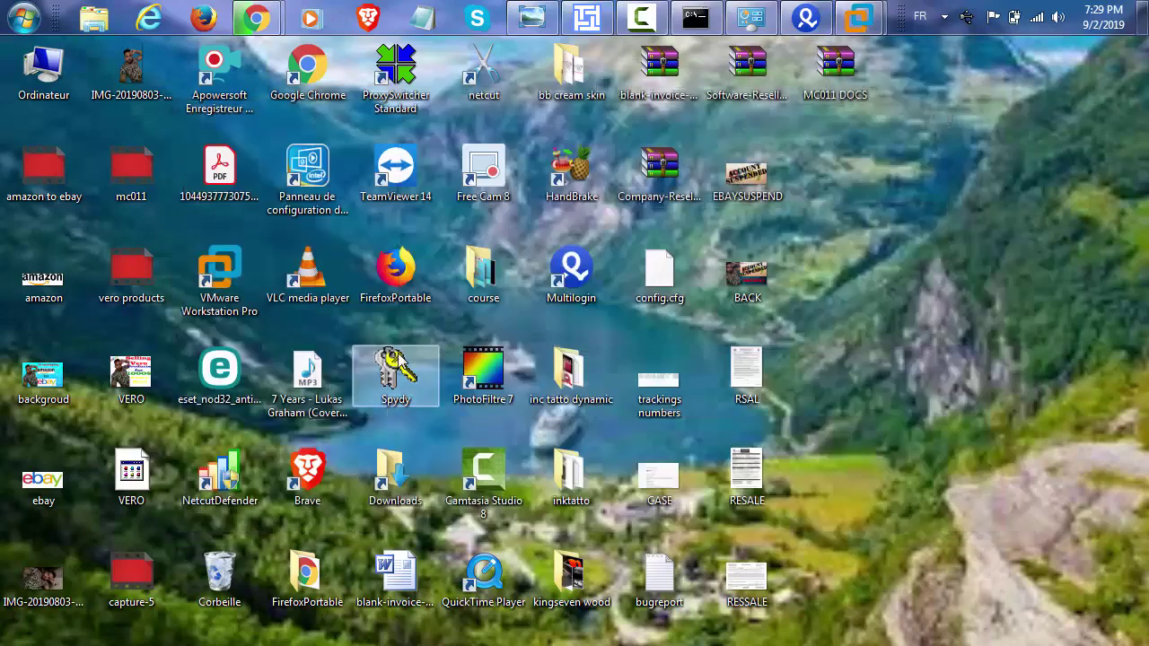
Step: Browse the softwar folder inside Spydy, highlight the Windows 7 USB/DVD tool, WindowsXPMode_es-es and tails-amd64-3.14.2.img files, and minimize the folder window
double_click(399, 364)
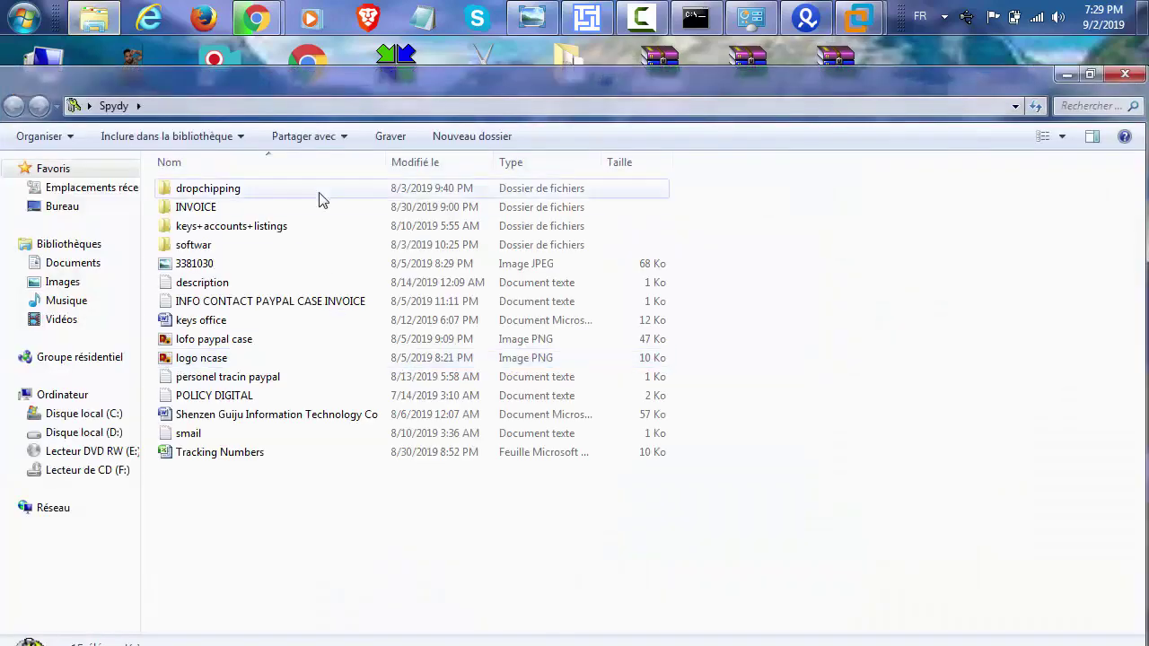
double_click(302, 225)
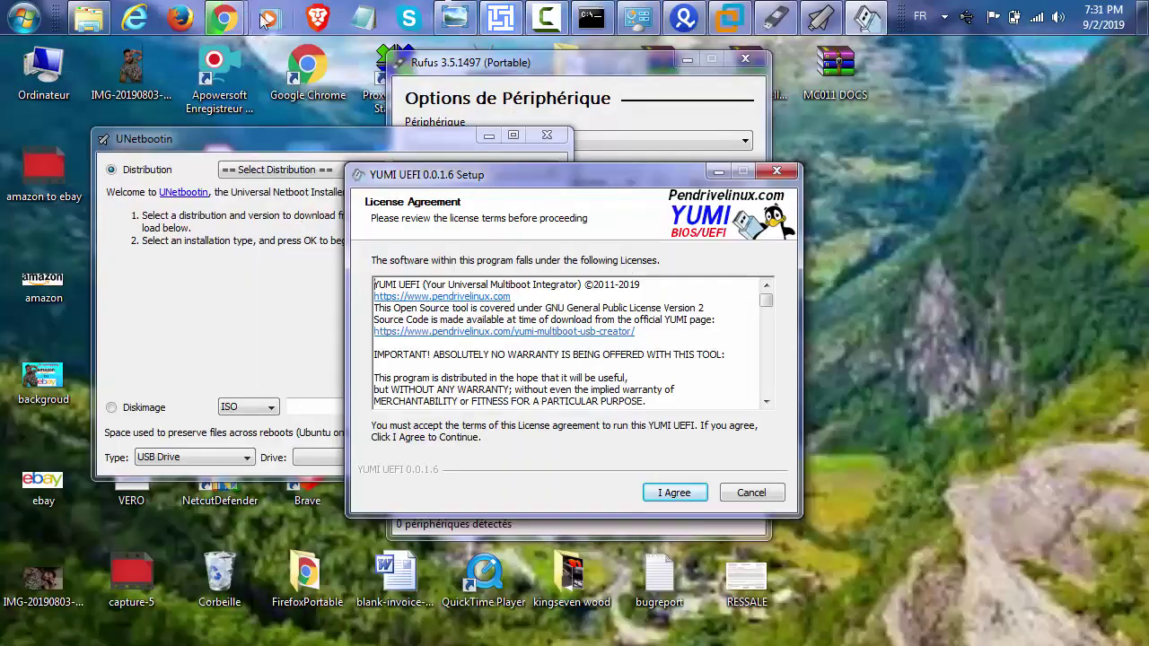
click(89, 18)
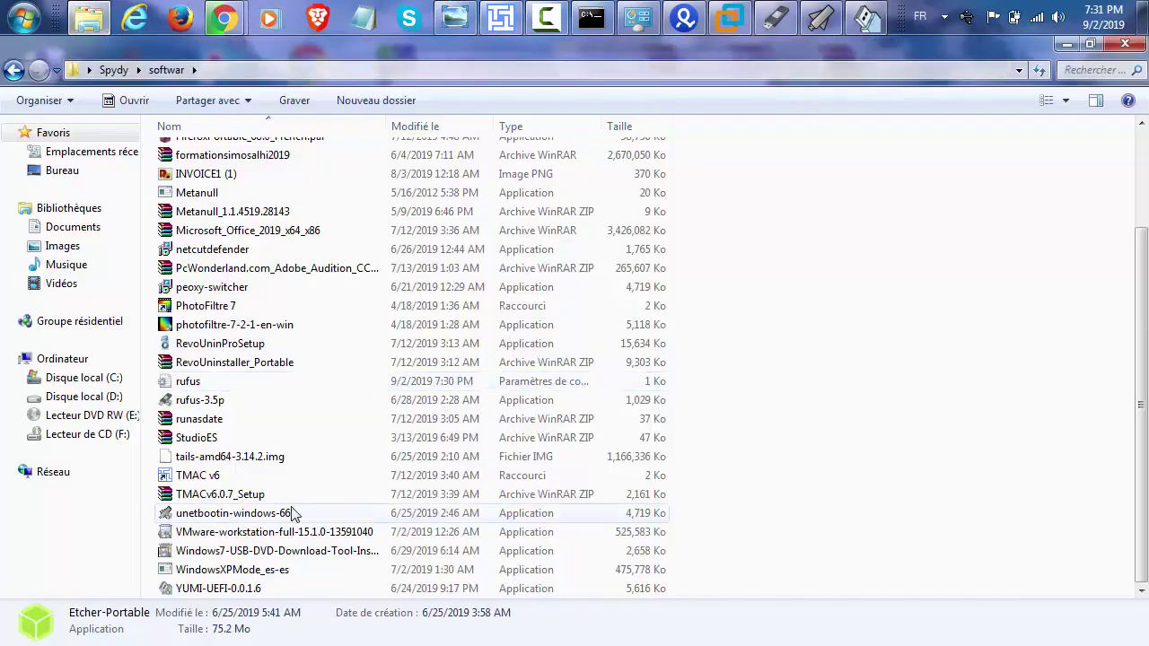
click(238, 551)
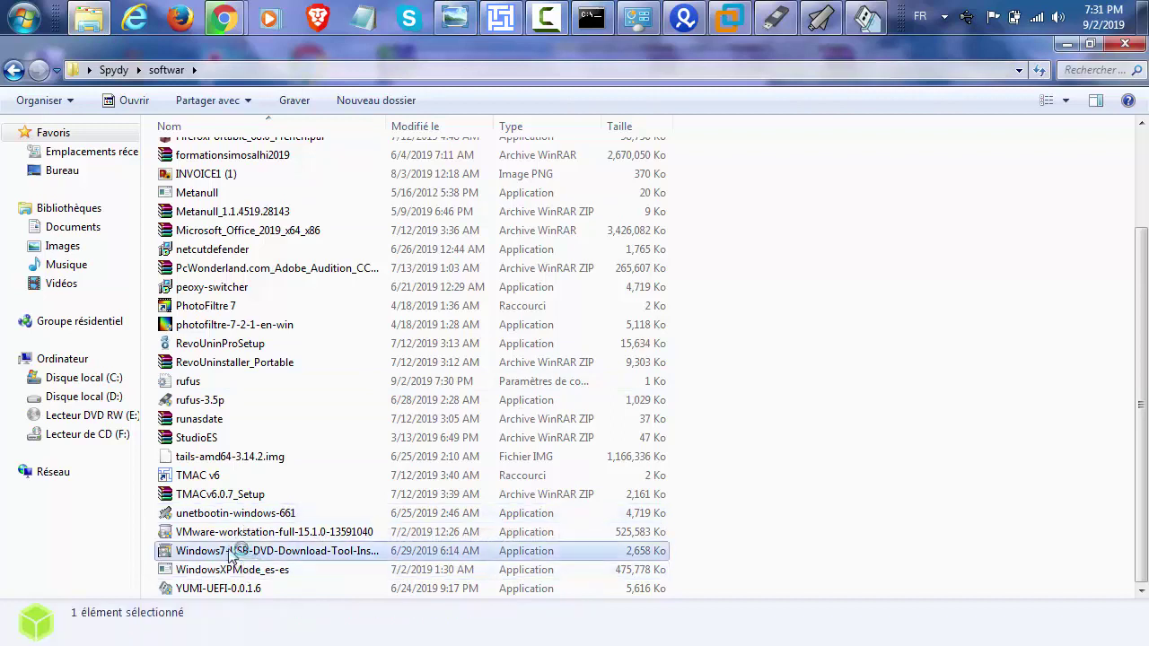
click(235, 569)
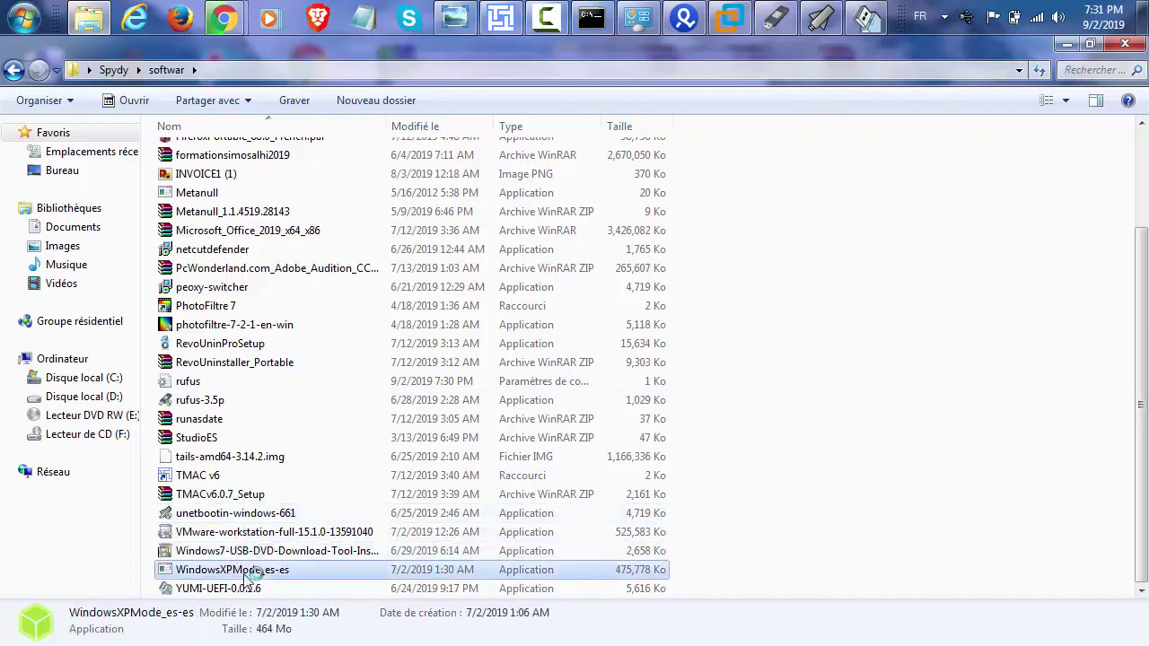
click(289, 457)
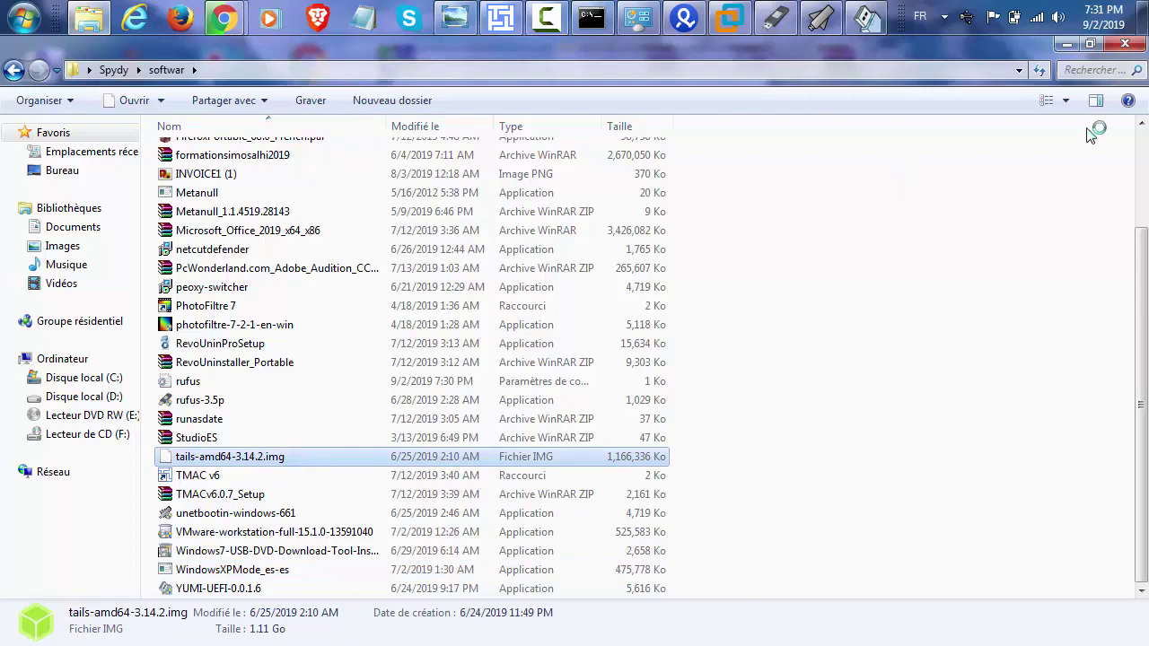
click(1064, 45)
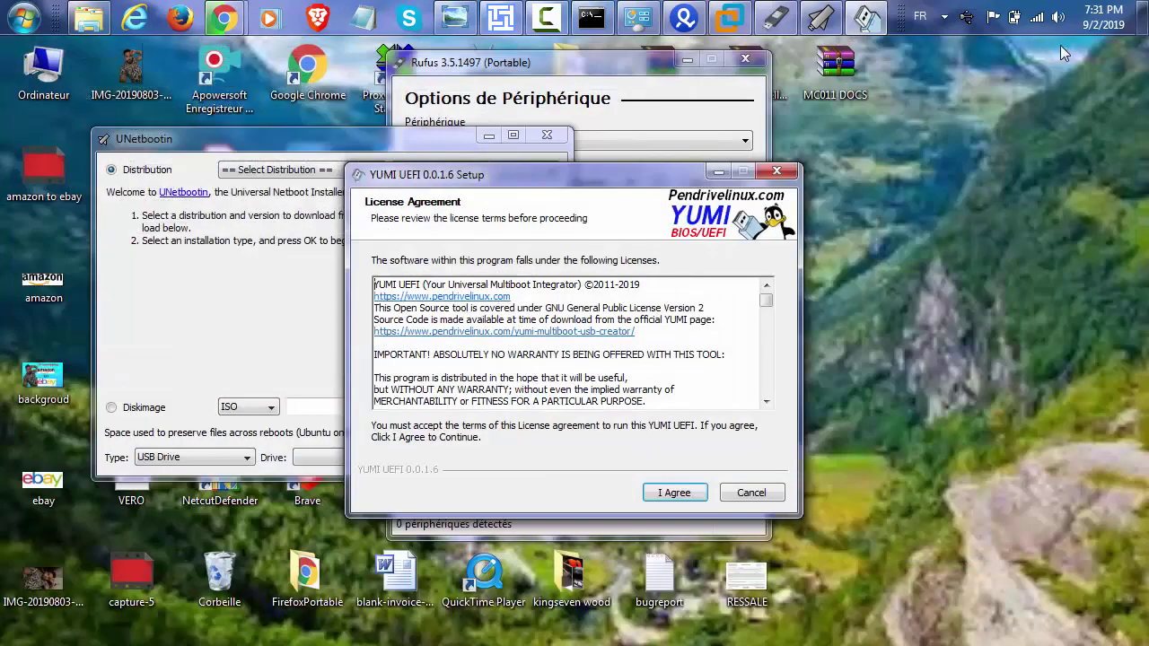
Step: Spread out the YUMI UEFI setup and UNetbootin windows around Rufus, bringing each of the three tools to the front in turn
drag(484, 184, 715, 272)
drag(424, 146, 340, 196)
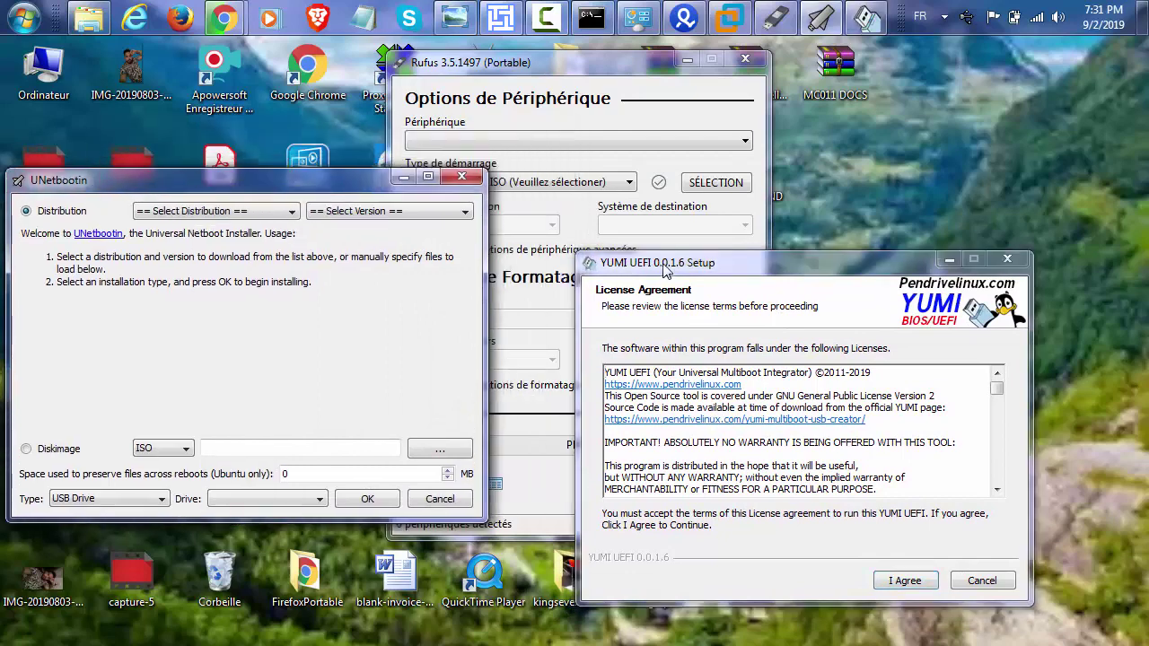
drag(664, 265, 664, 228)
click(489, 64)
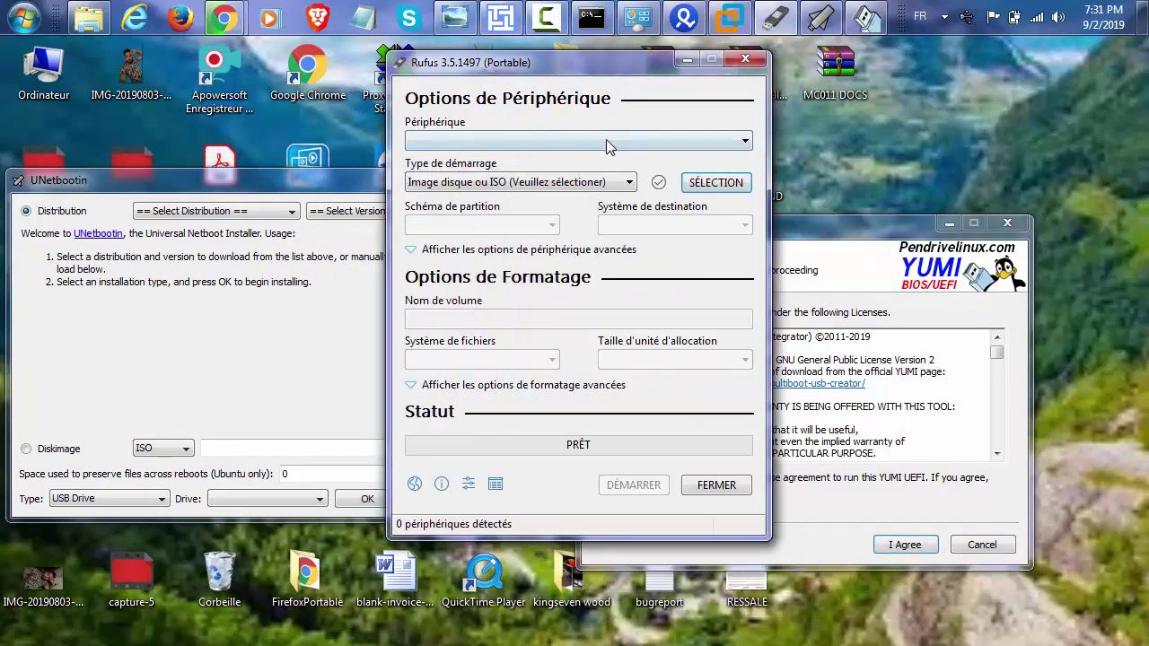
click(817, 230)
click(313, 178)
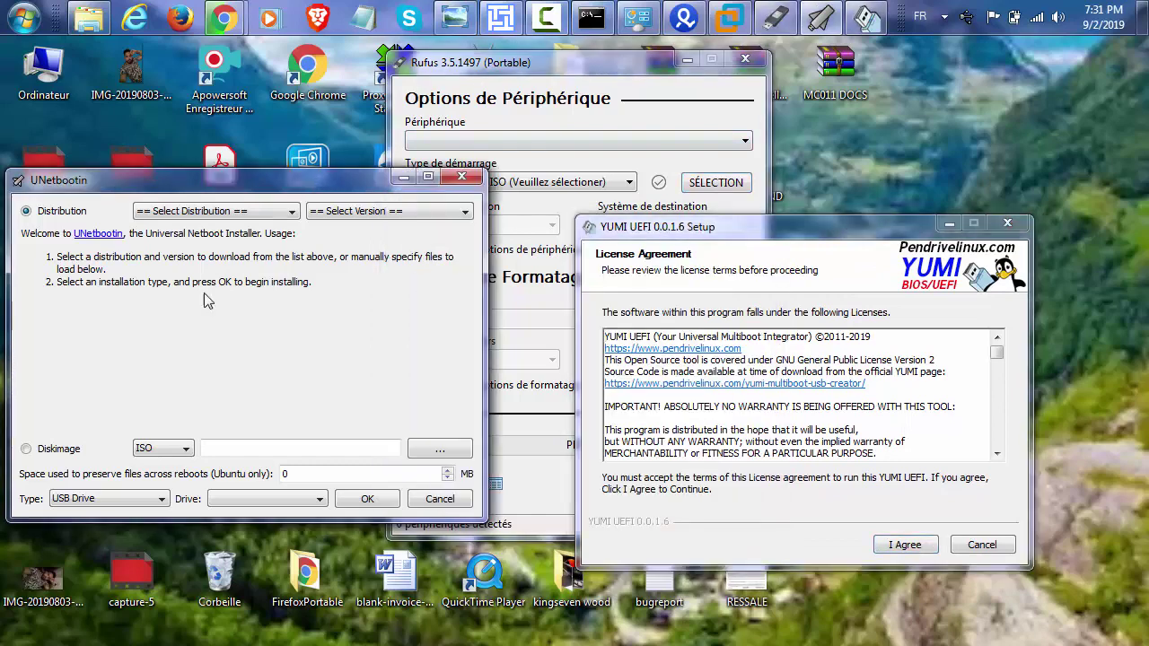
Step: Reposition the UNetbootin window and set its distribution to Linux Mint
click(255, 211)
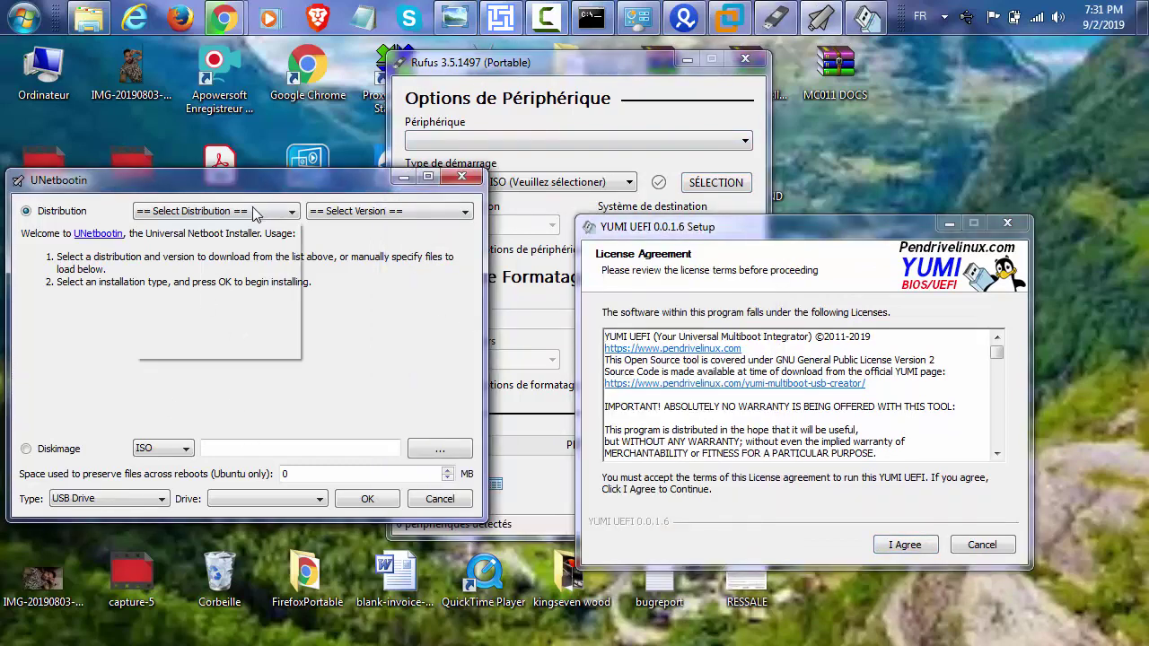
click(263, 193)
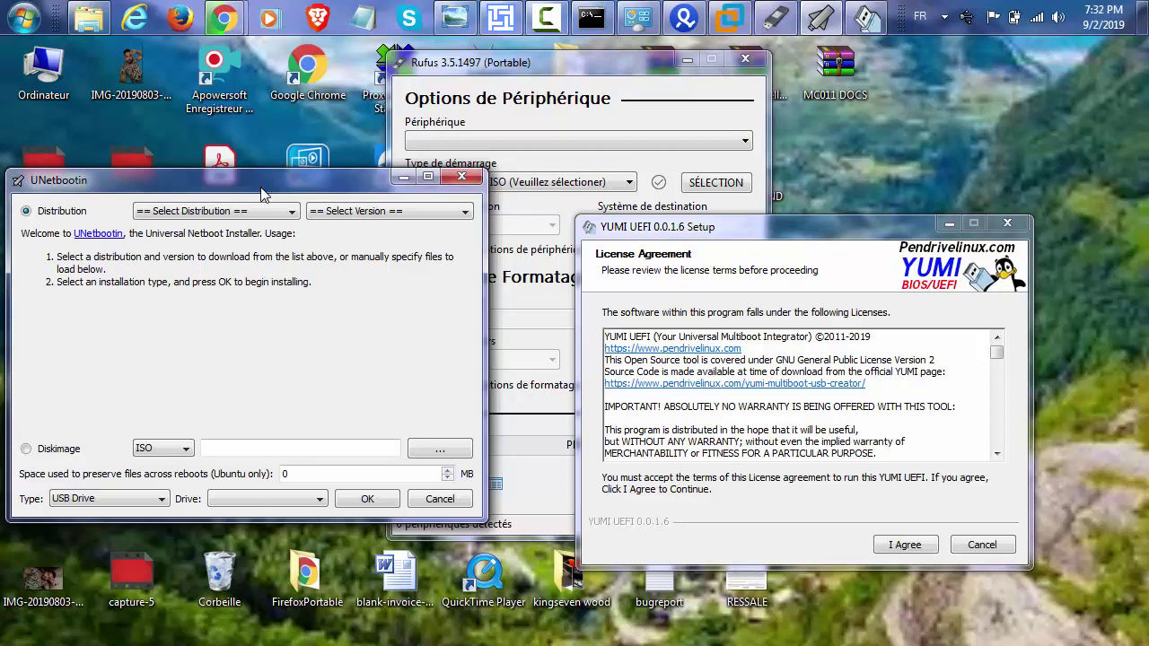
drag(272, 182, 349, 164)
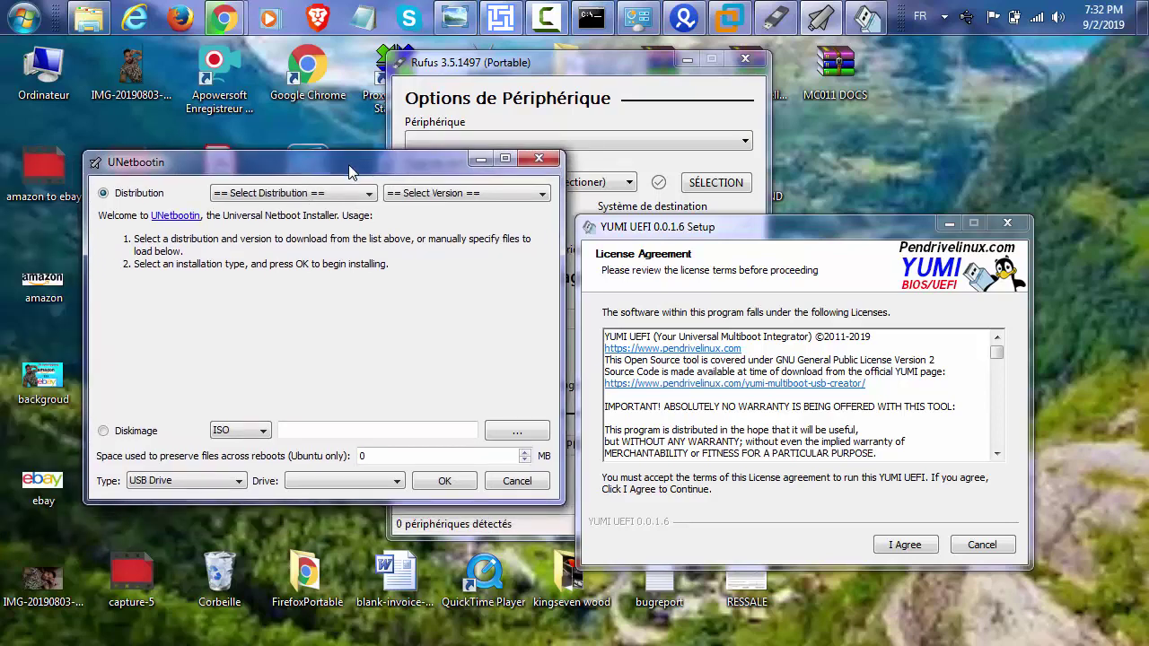
click(337, 193)
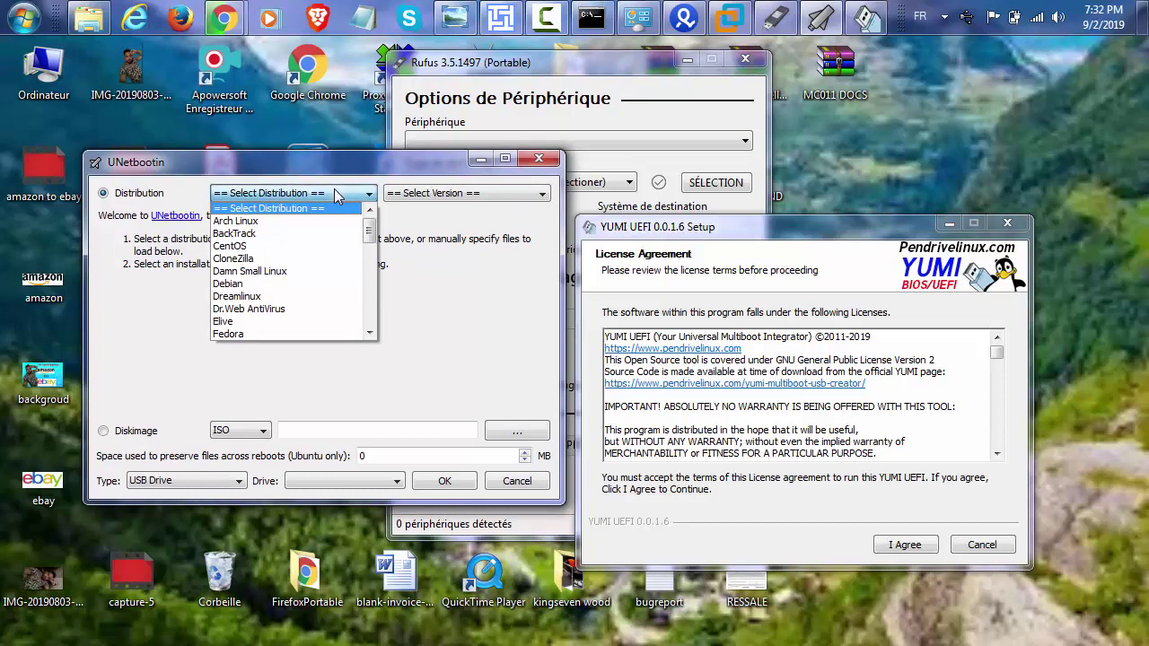
drag(373, 235, 364, 334)
drag(364, 314, 366, 284)
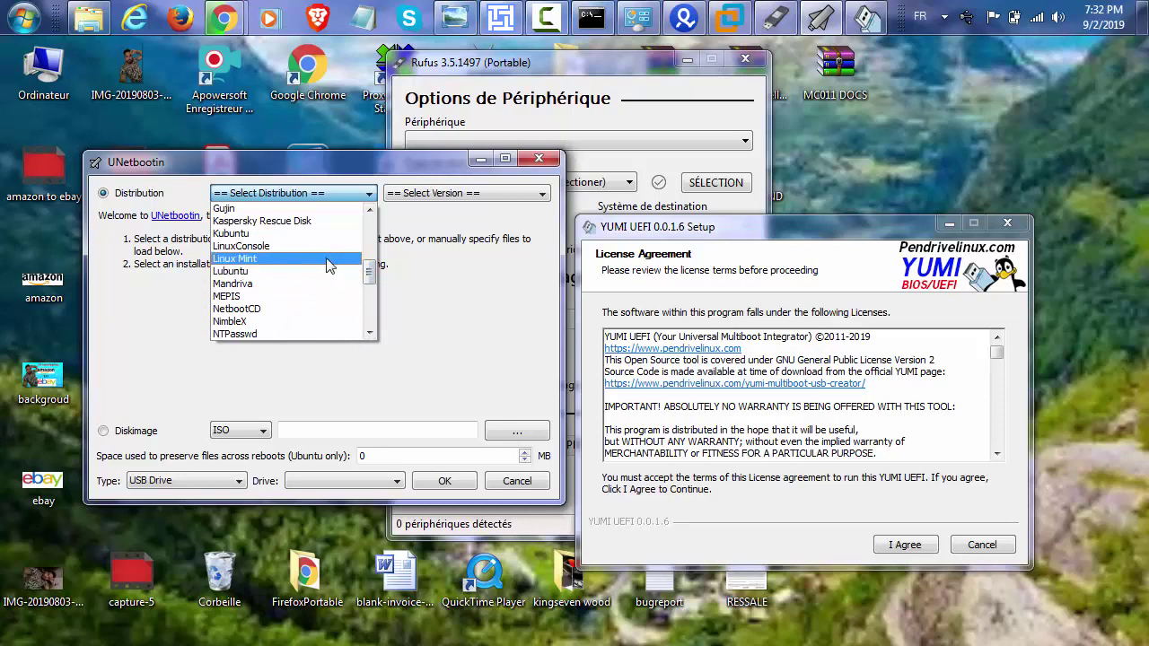
click(329, 263)
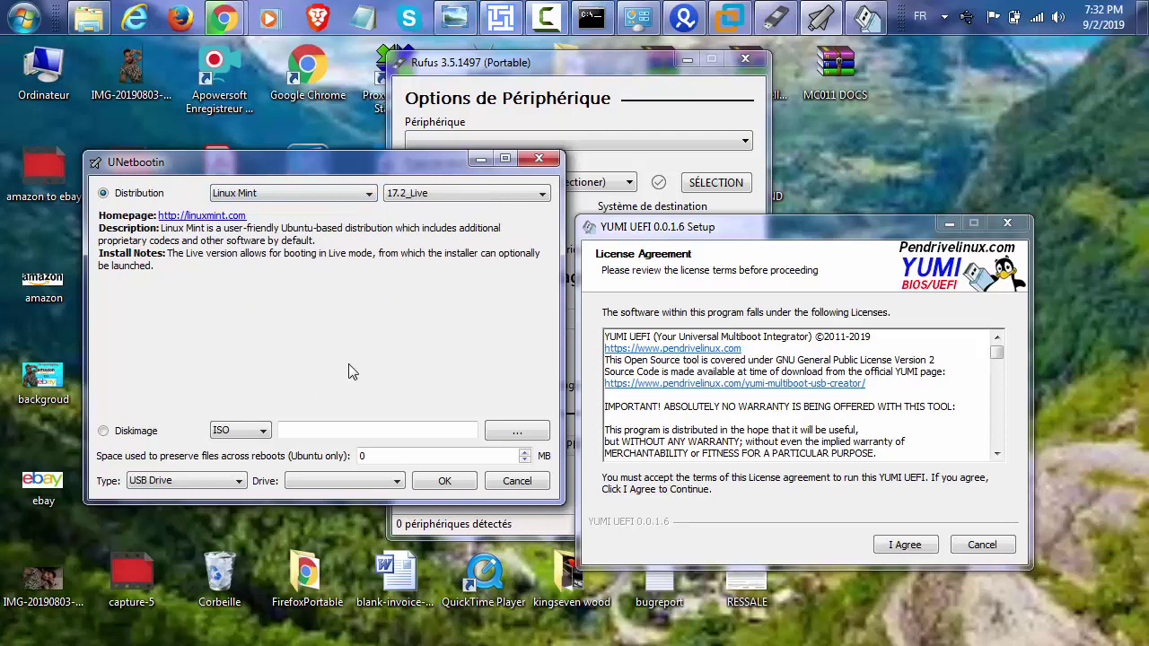
Step: Switch UNetbootin's source to Diskimage and go over its image file and drive choices without choosing any
click(123, 433)
click(508, 435)
click(338, 433)
click(380, 482)
Step: Bring Rufus and YUMI UEFI forward and spread the YUMI, Etcher and UNetbootin windows apart around Rufus
click(527, 68)
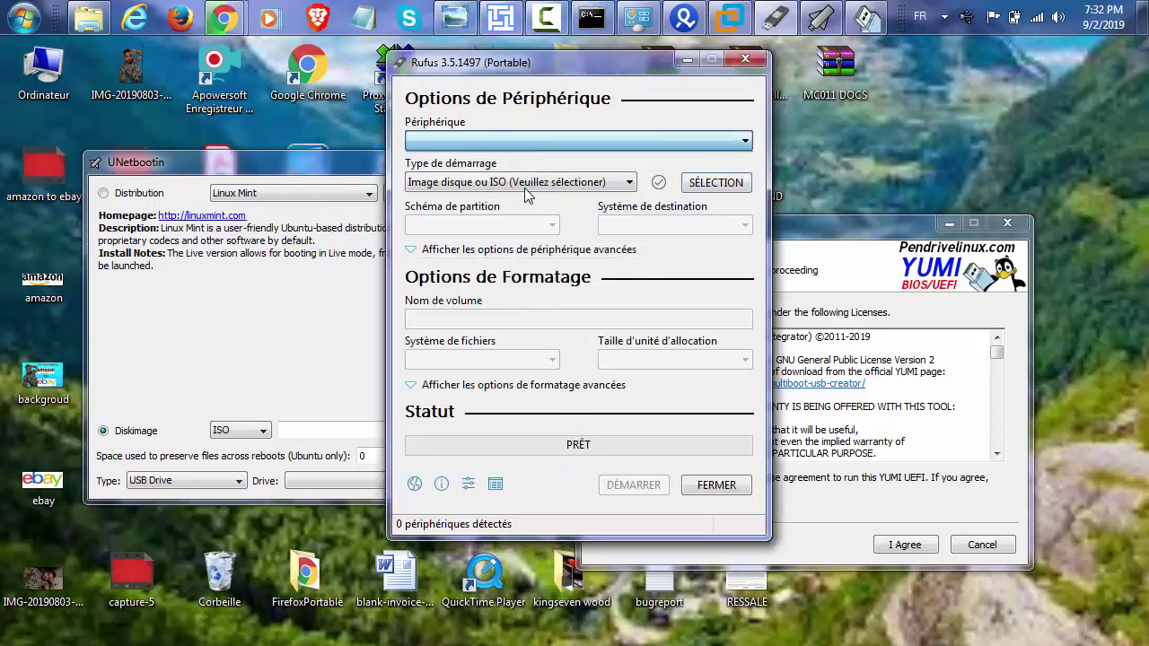
click(777, 476)
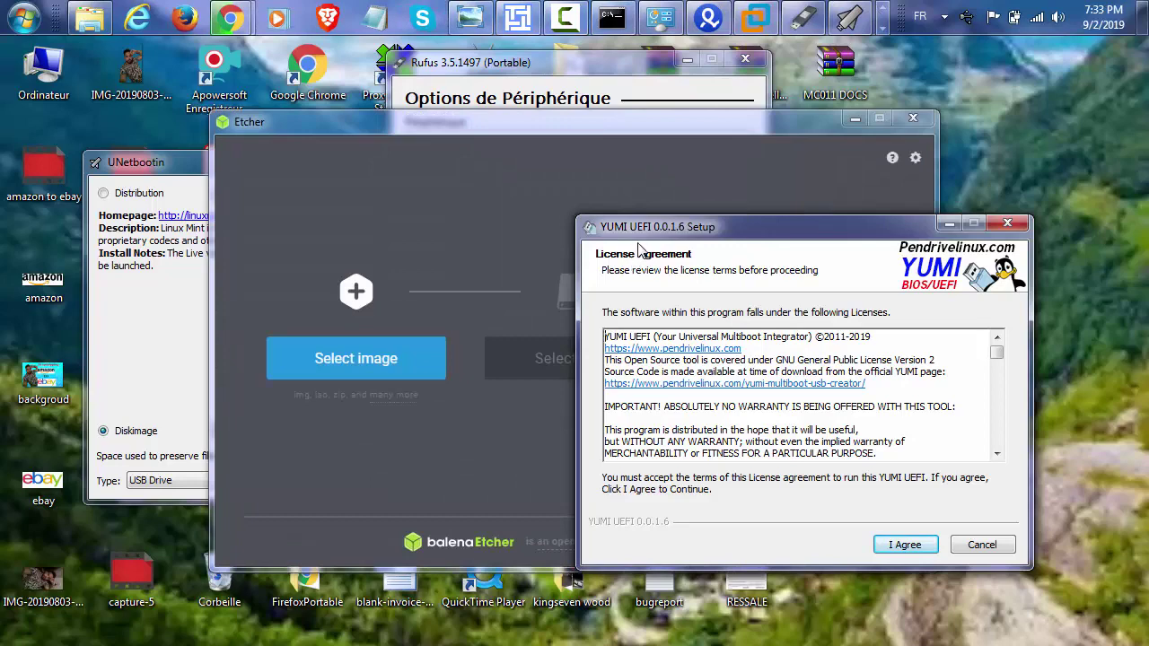
drag(646, 230, 628, 169)
drag(758, 123, 877, 349)
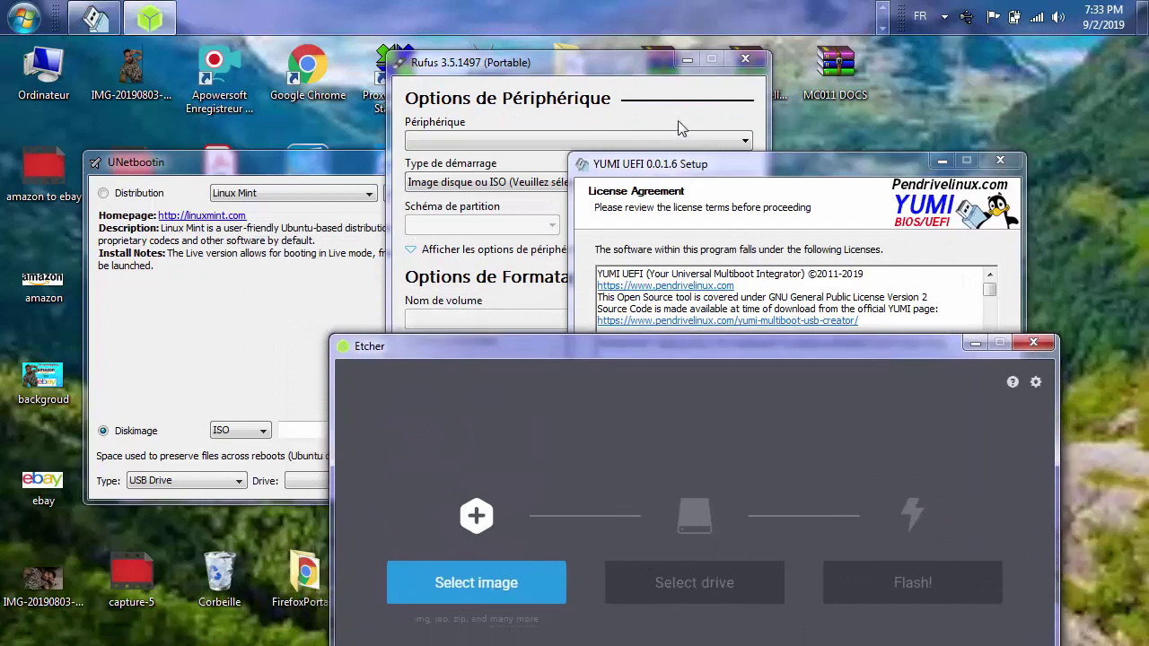
drag(669, 161, 849, 94)
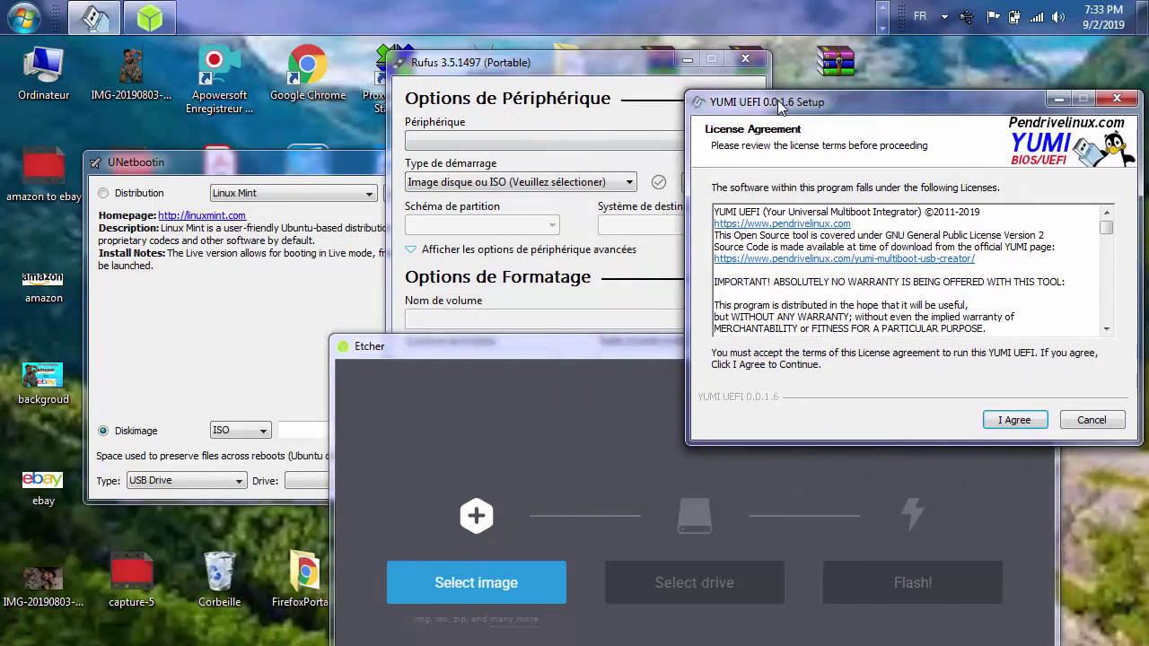
click(539, 69)
drag(238, 163, 215, 165)
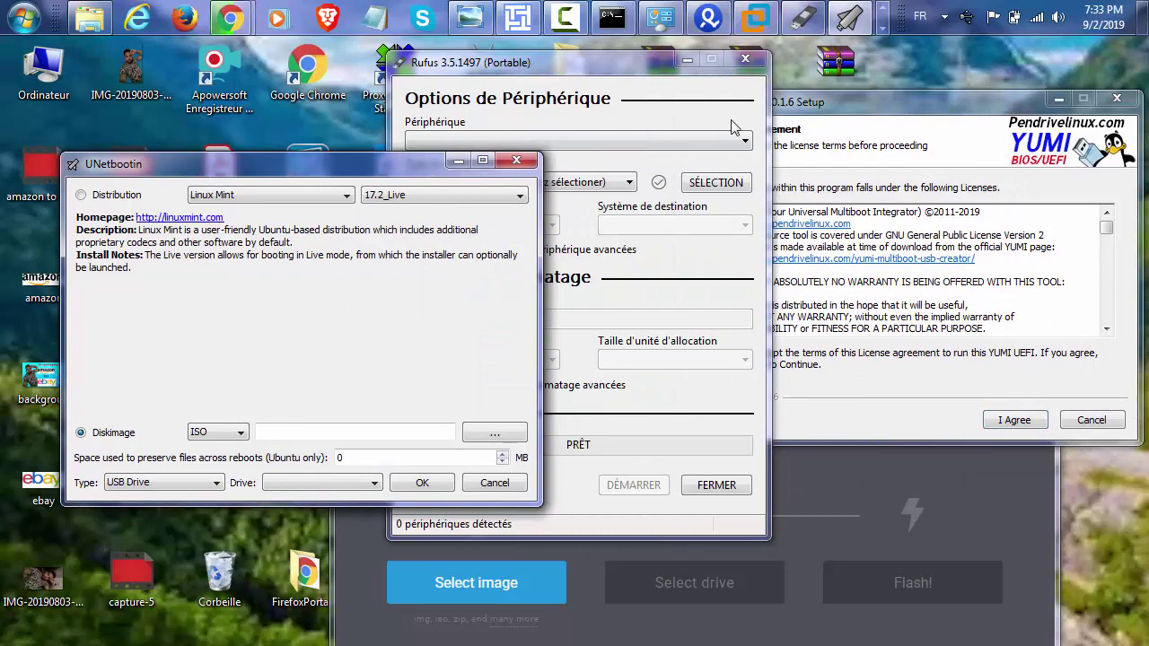
Step: Bring the Etcher window to the front and reposition it over Rufus near the top of the desktop
click(1037, 463)
drag(909, 355, 799, 71)
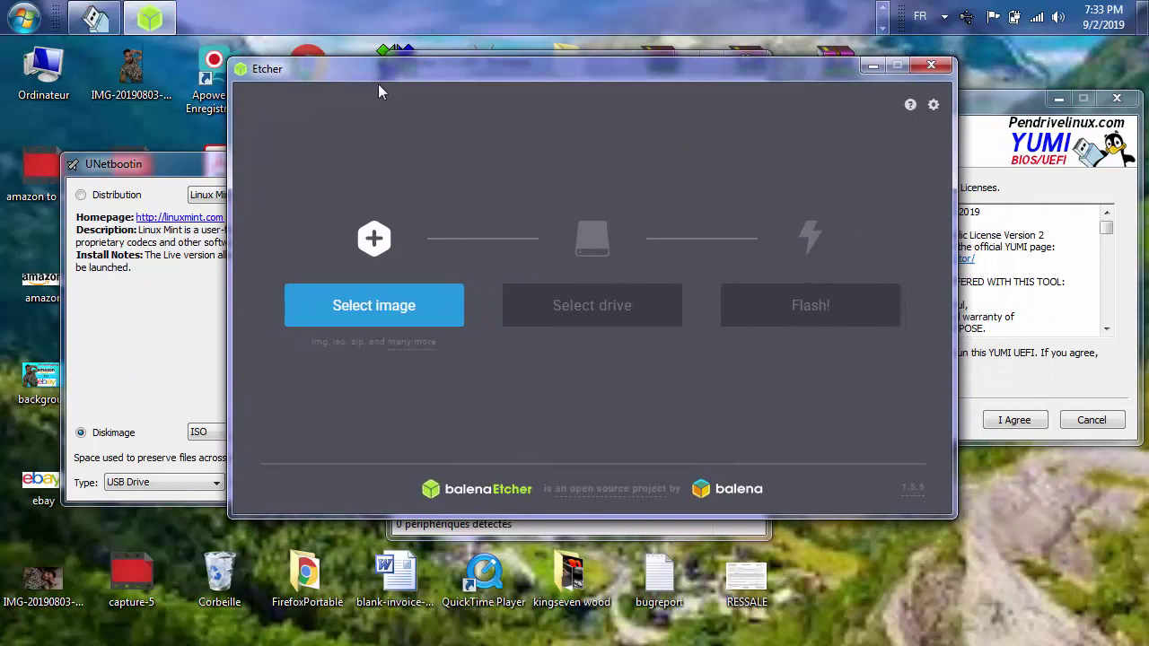
drag(256, 77, 243, 78)
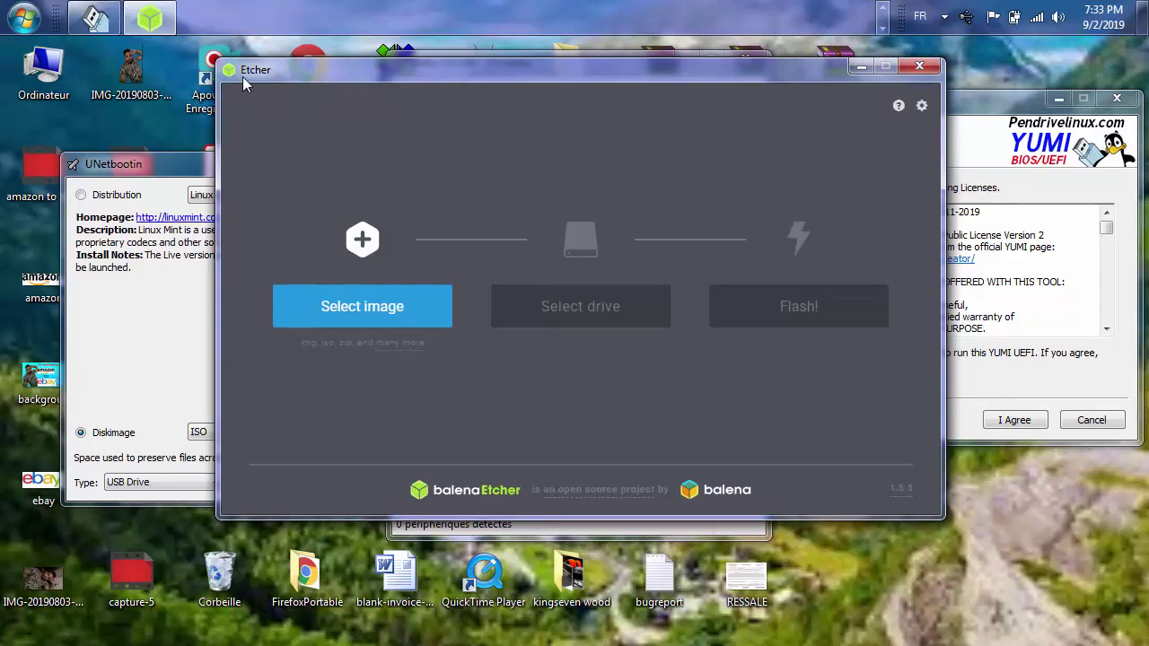
drag(244, 79, 328, 57)
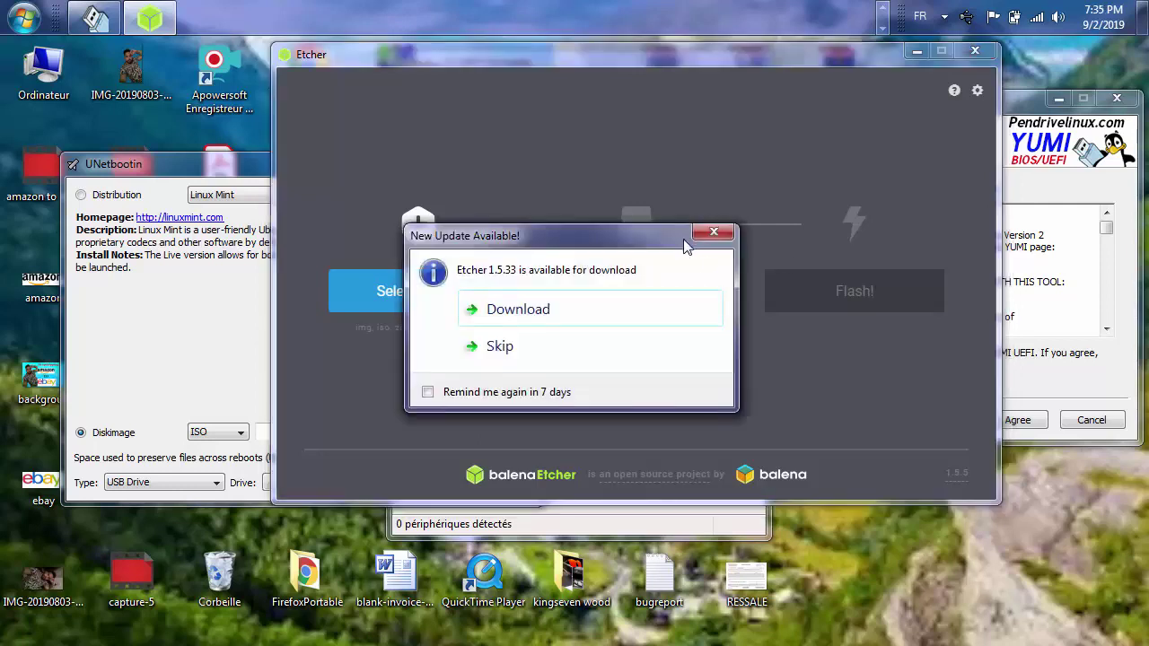
Step: Dismiss Etcher's update offer without downloading and place the YUMI UEFI setup window in front of Etcher
click(711, 235)
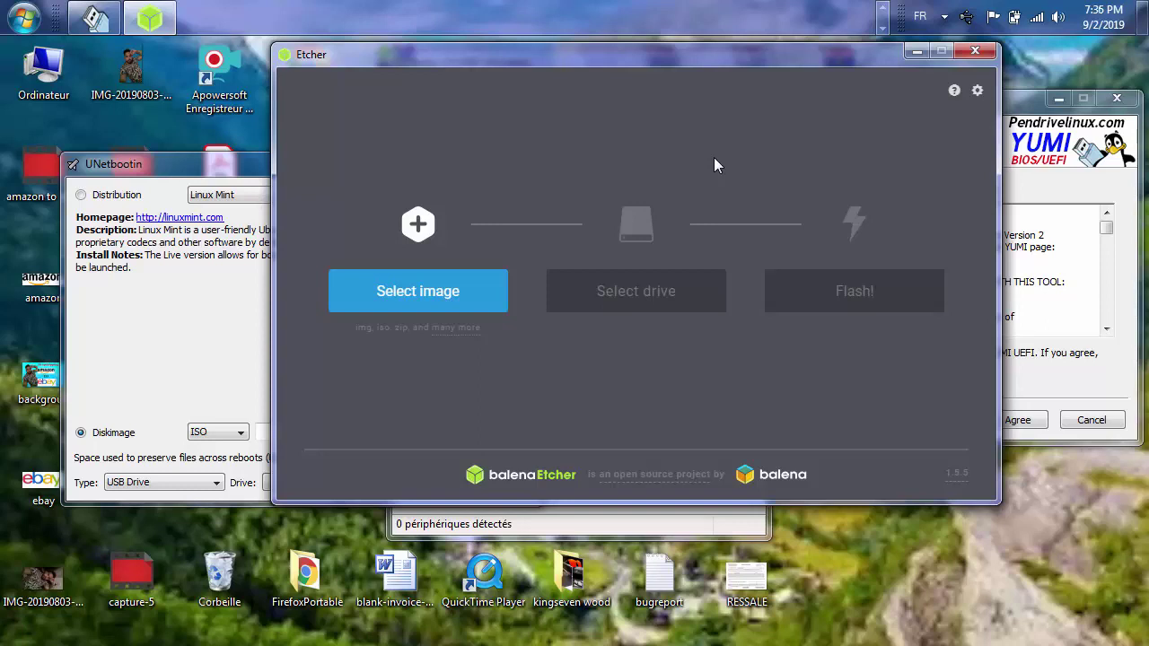
click(1006, 106)
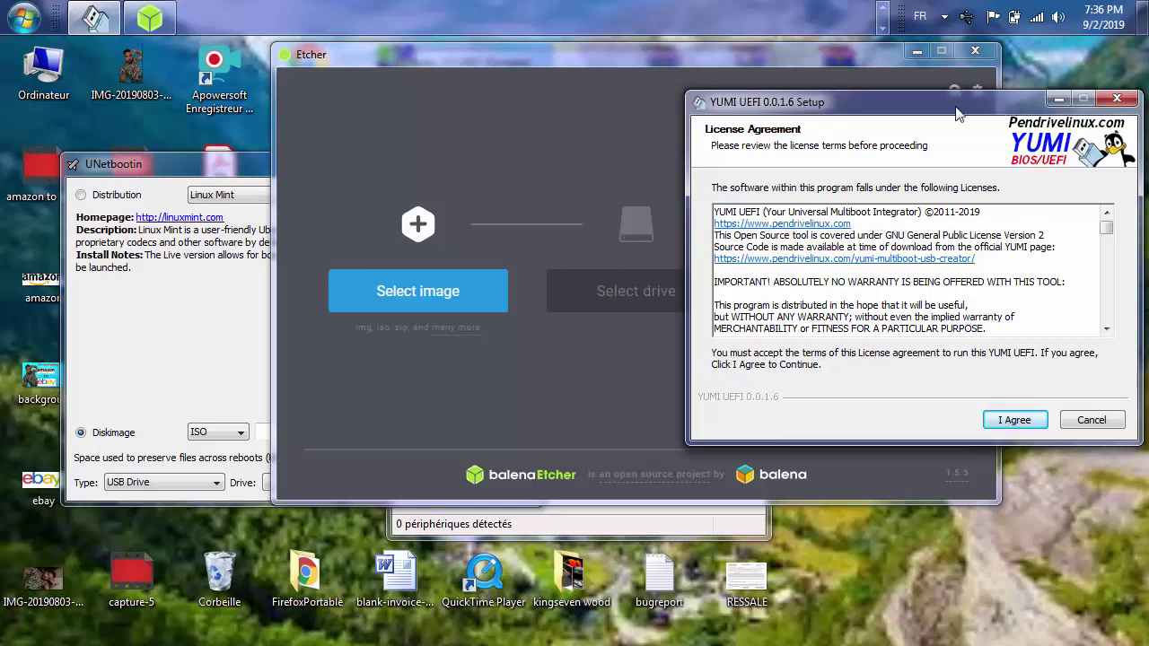
drag(956, 109, 923, 86)
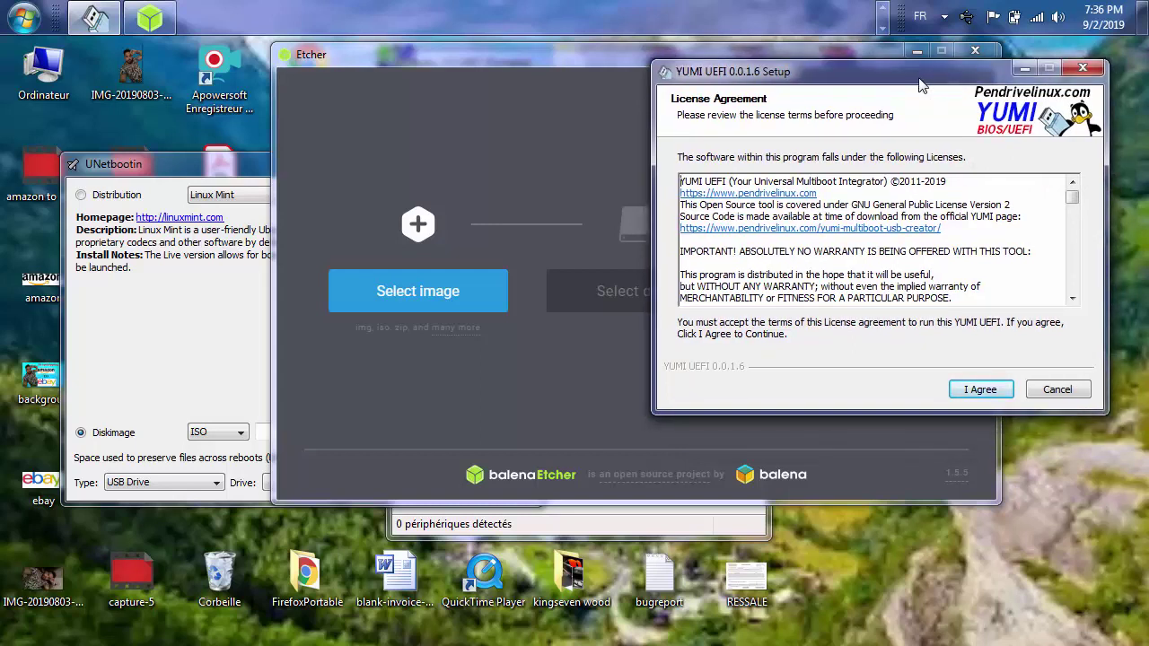
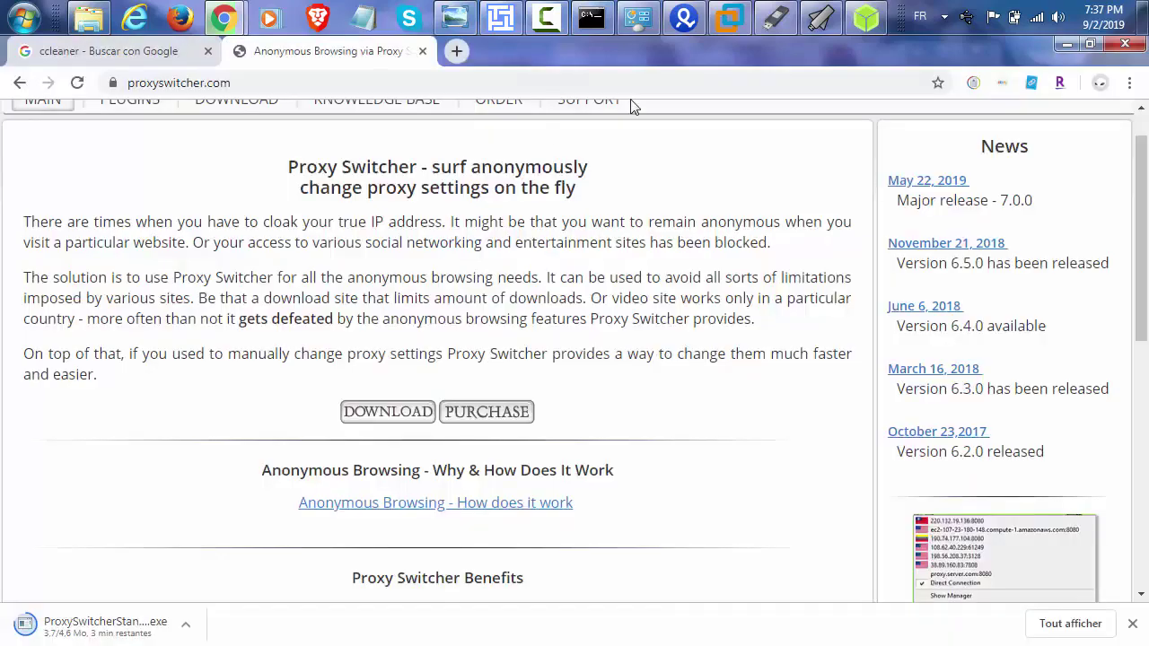
Step: Try to load fiver.com in Chrome in place of the Proxy Switcher page, and minimize the browser
click(508, 83)
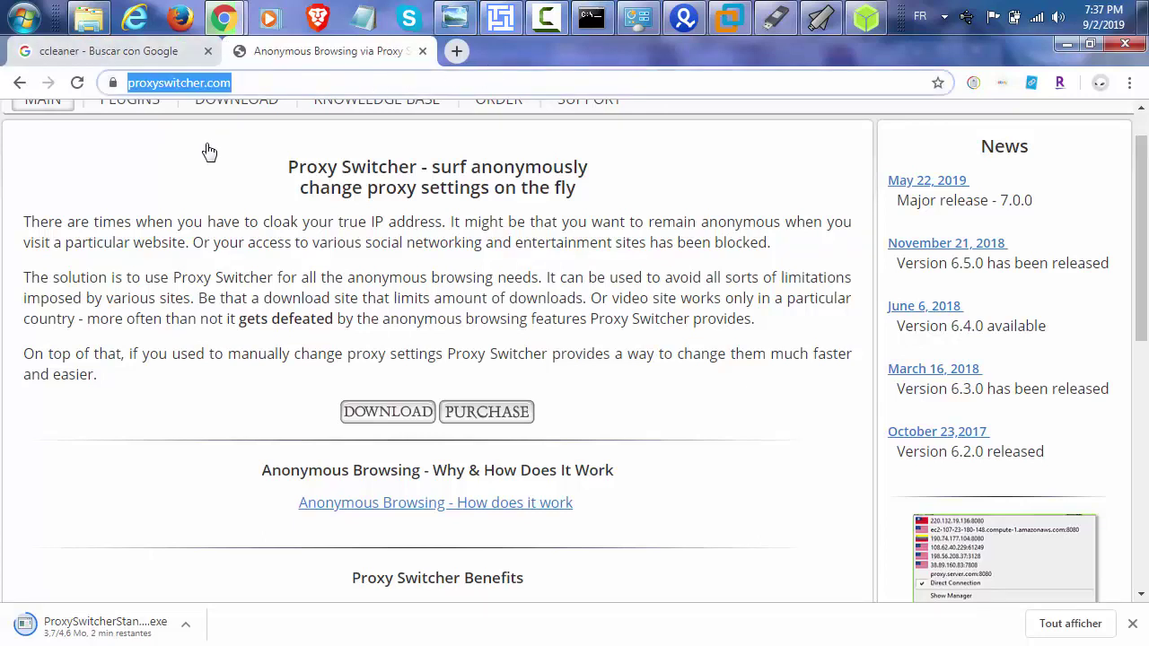
text(fiver)
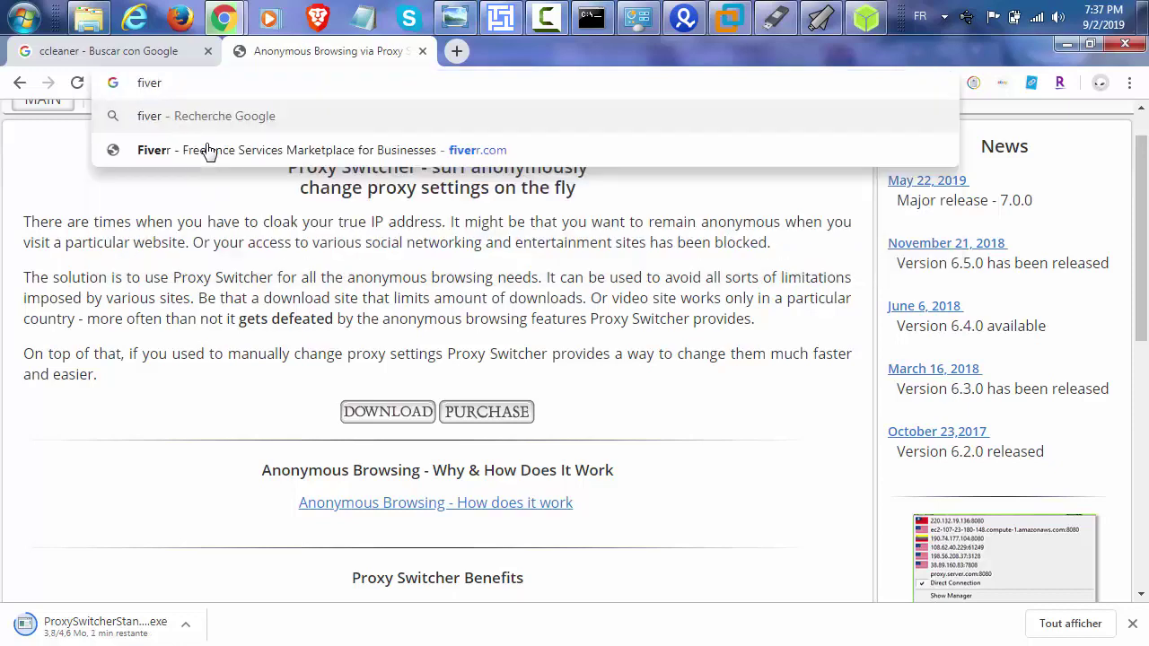
text(.com)
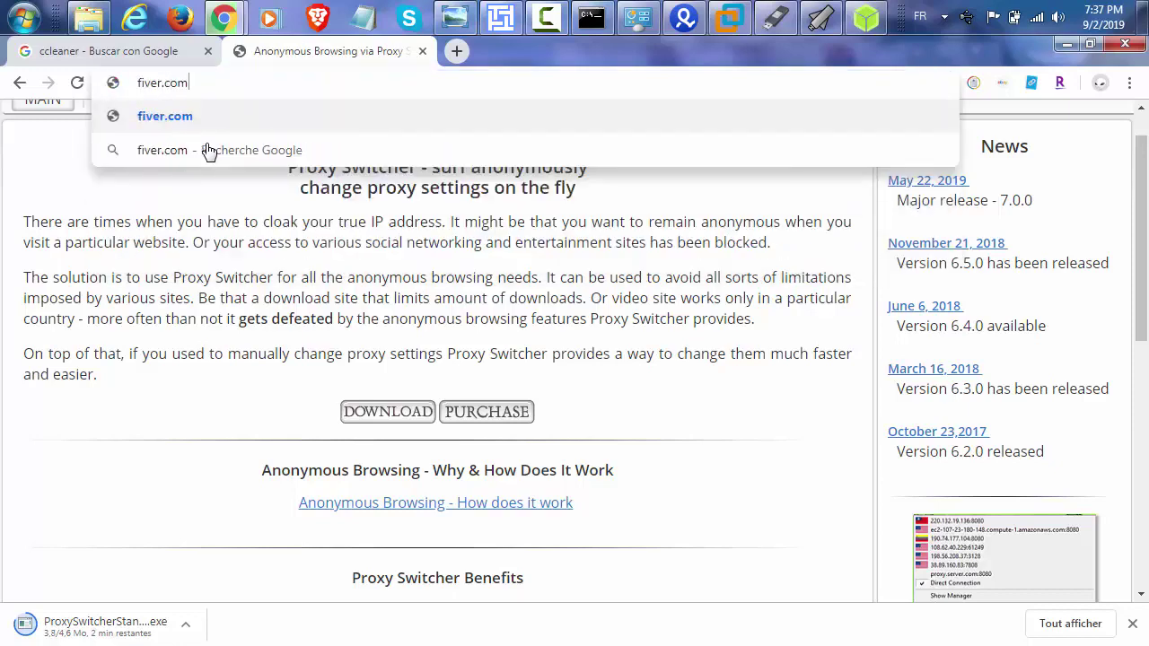
key(Return)
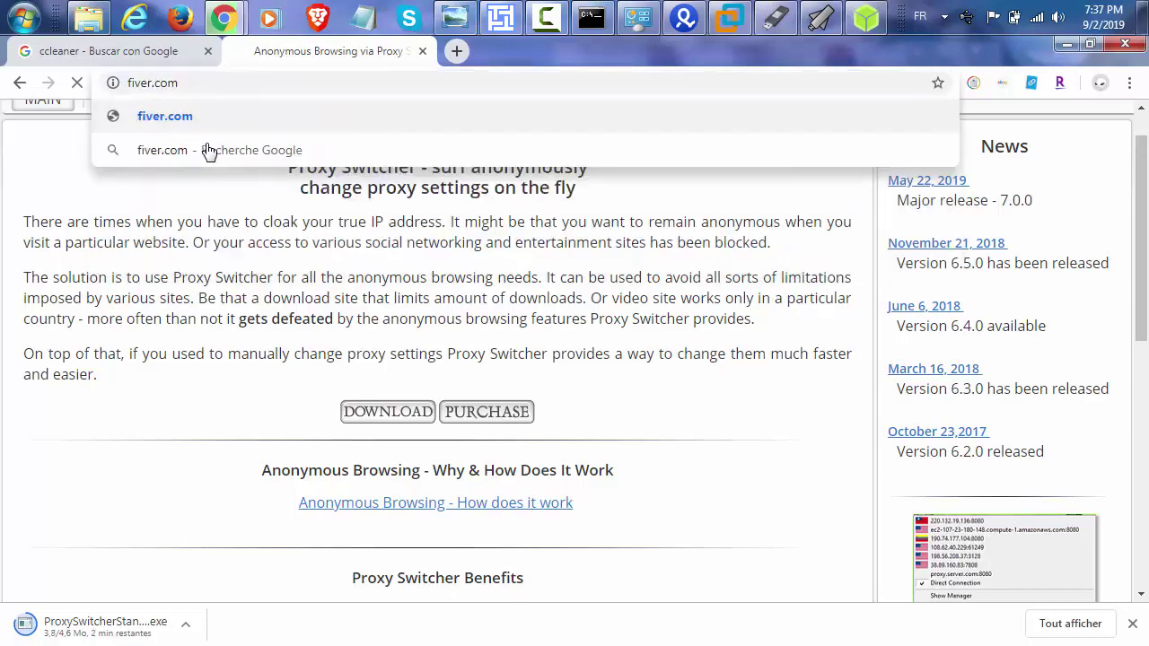
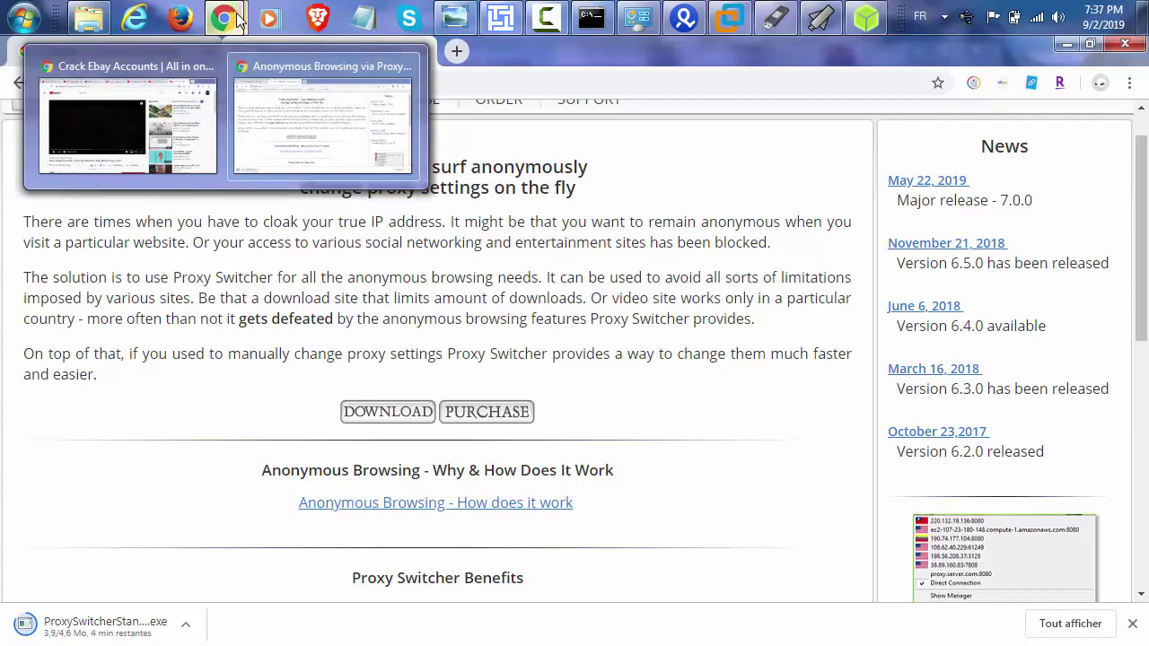
click(1061, 43)
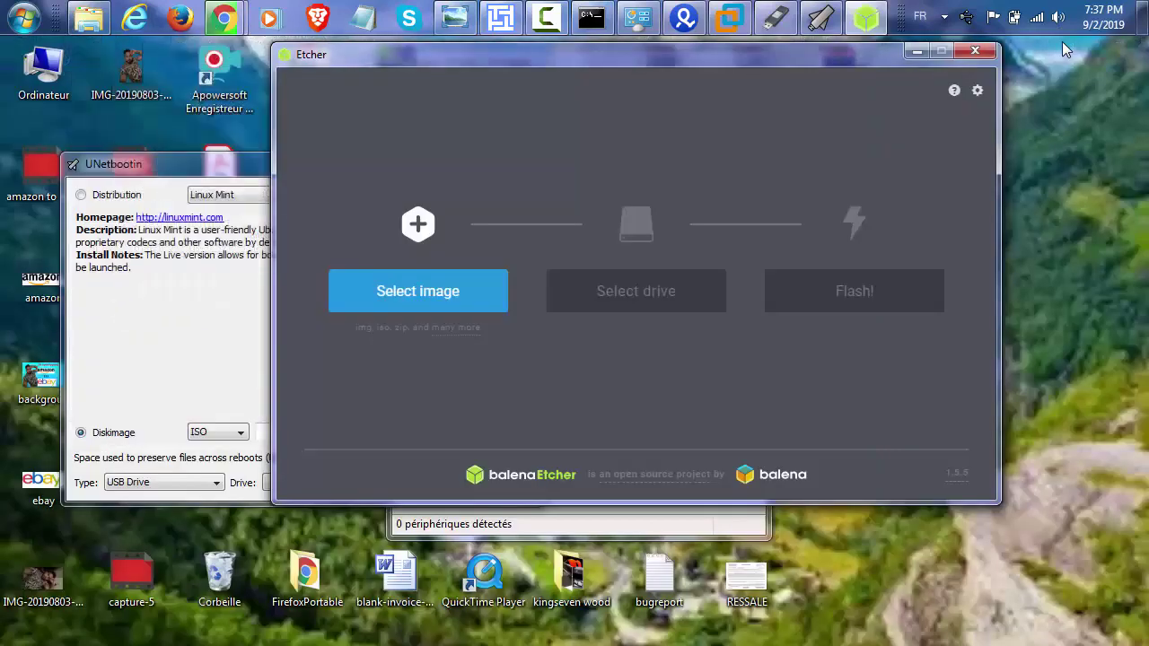